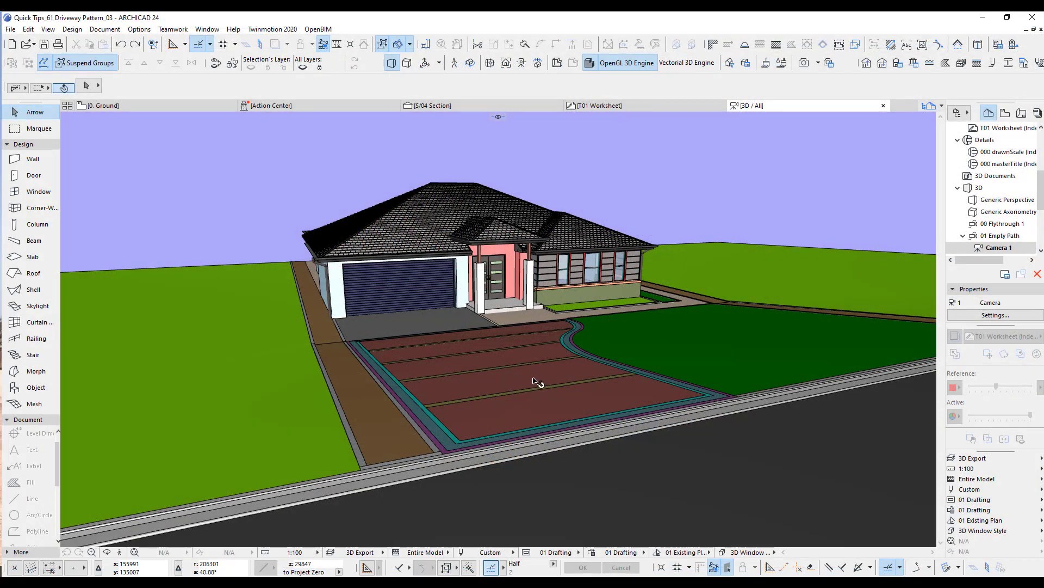
Examine the driveway area in front of the garage in 3D and in the ground floor plan
scroll(535, 381, "up", 3)
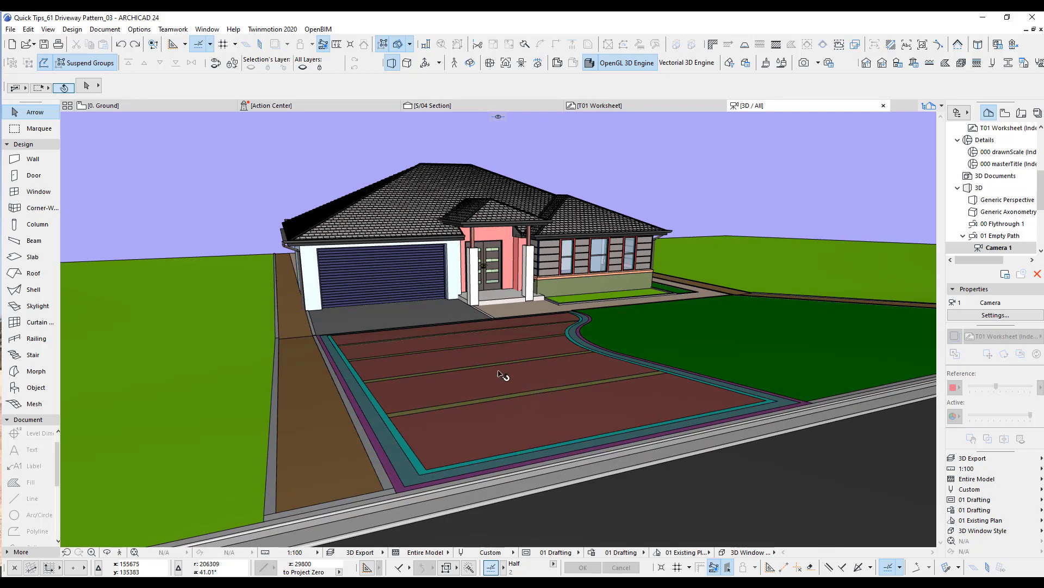
left_click_drag(485, 367, 597, 338)
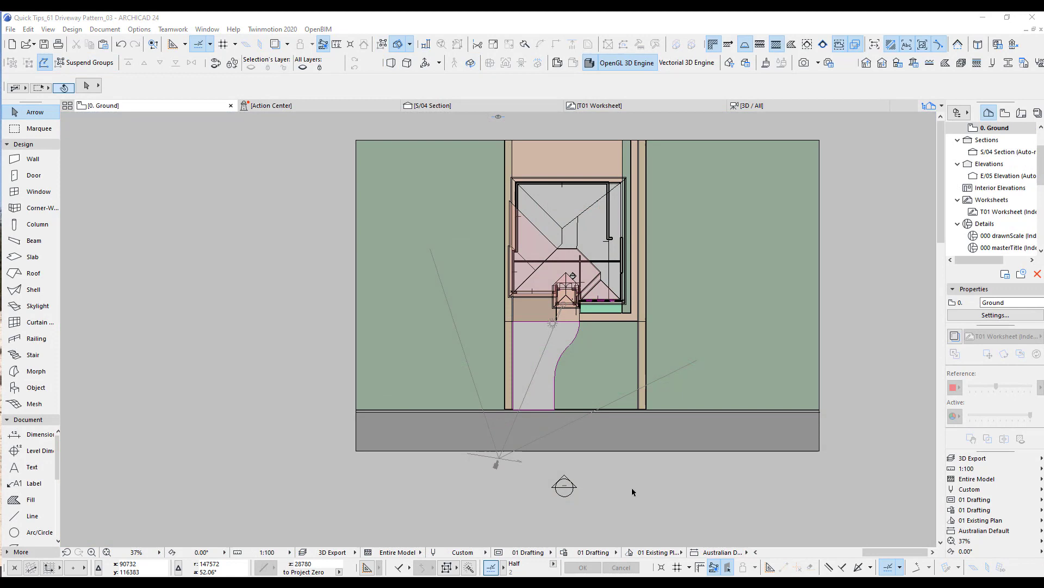
scroll(582, 373, "up", 4)
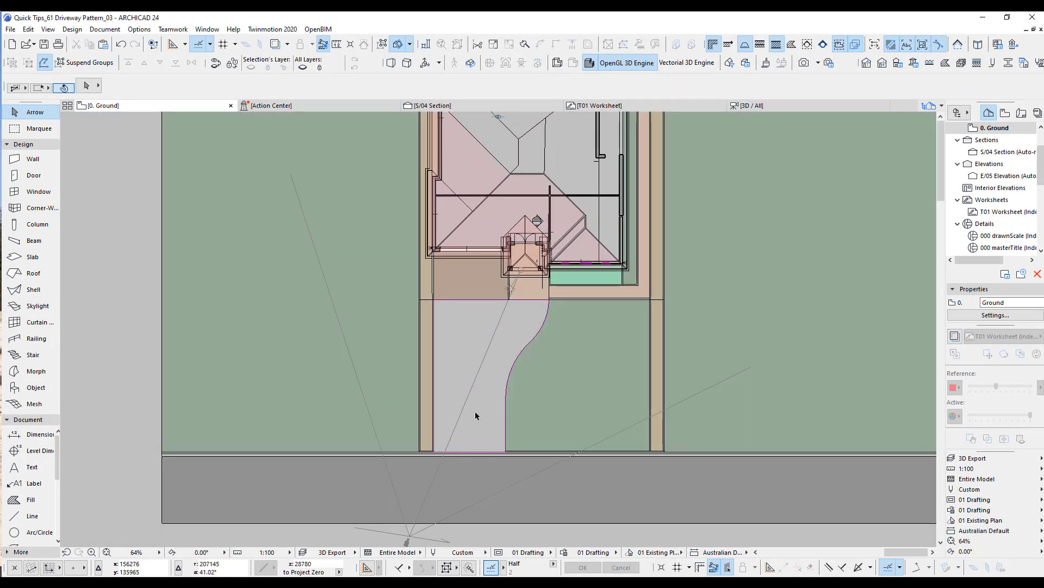
middle_click_drag(503, 445, 506, 418)
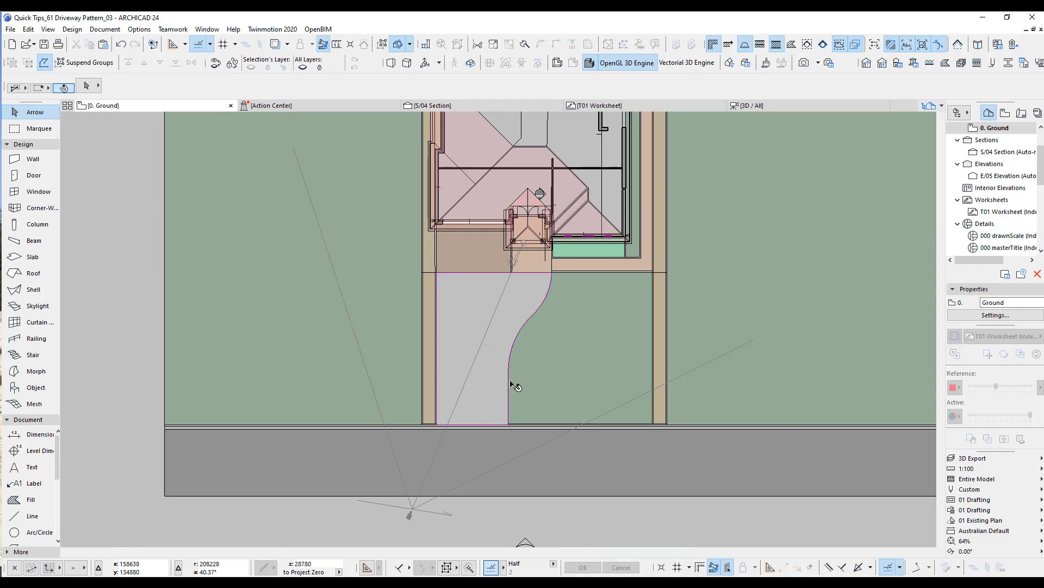
key("F3")
middle_click_drag(506, 350, 484, 399, "shift")
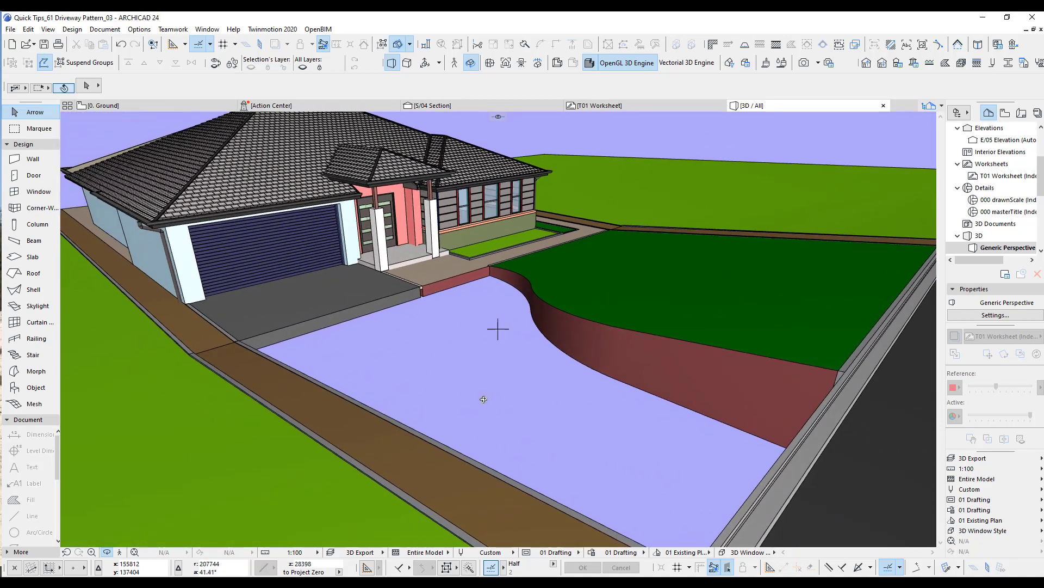
key("F2")
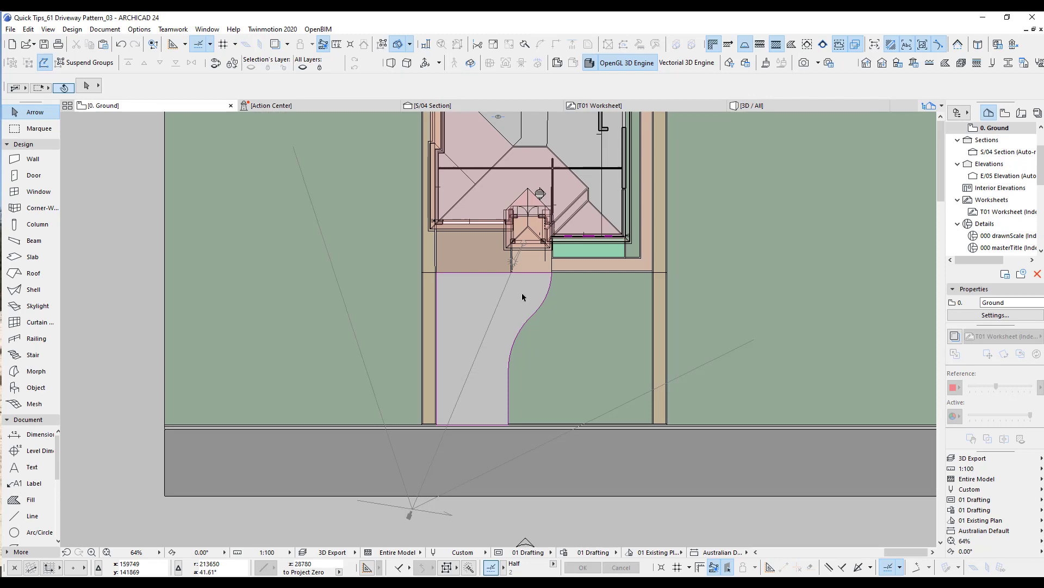
Create a terrain mesh that fills the curved driveway outline, using the default mesh settings and the Magic Wand
double_click(34, 404)
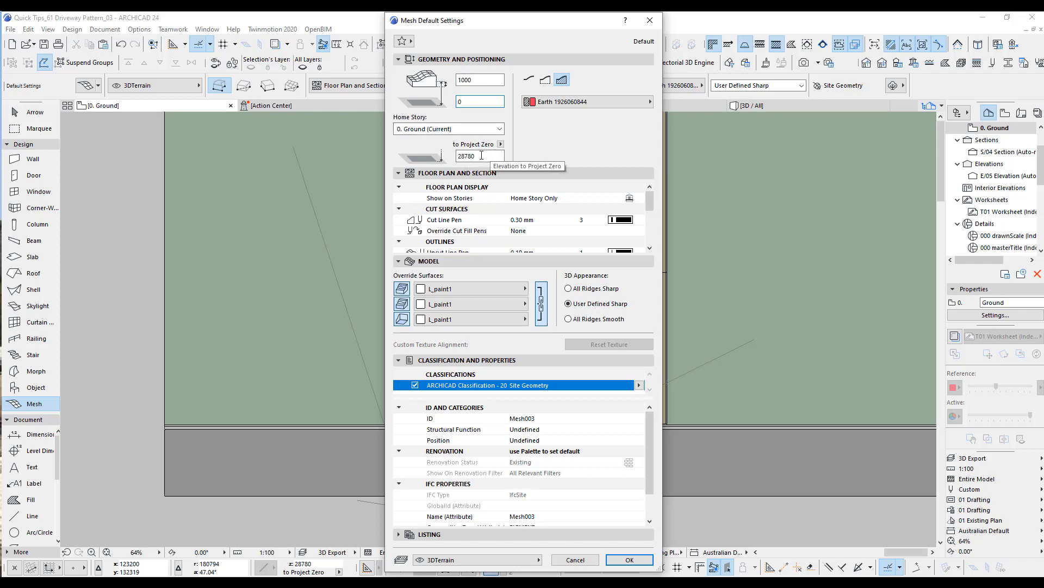
left_click(629, 560)
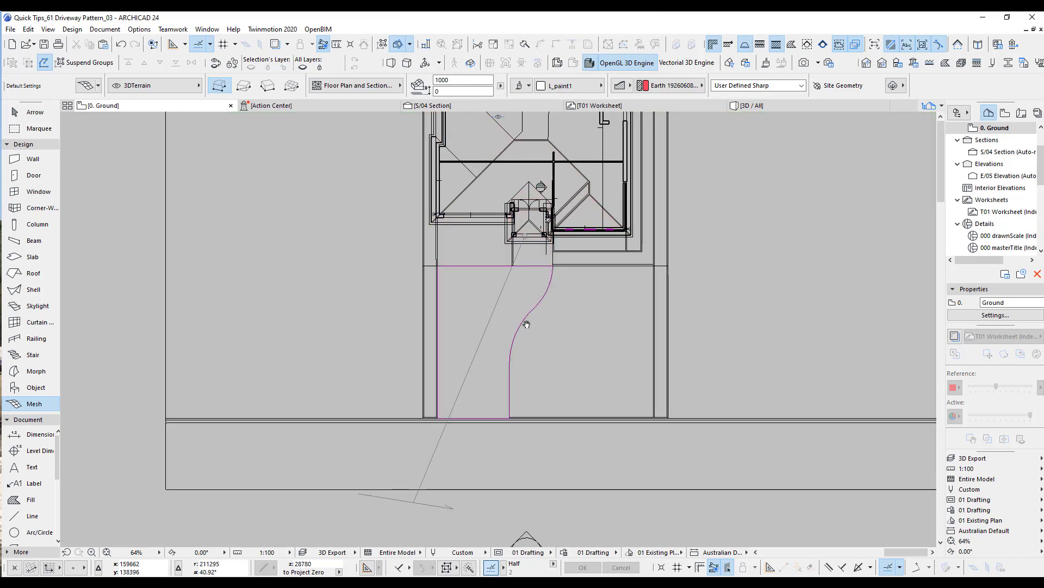
scroll(492, 323, "up", 2)
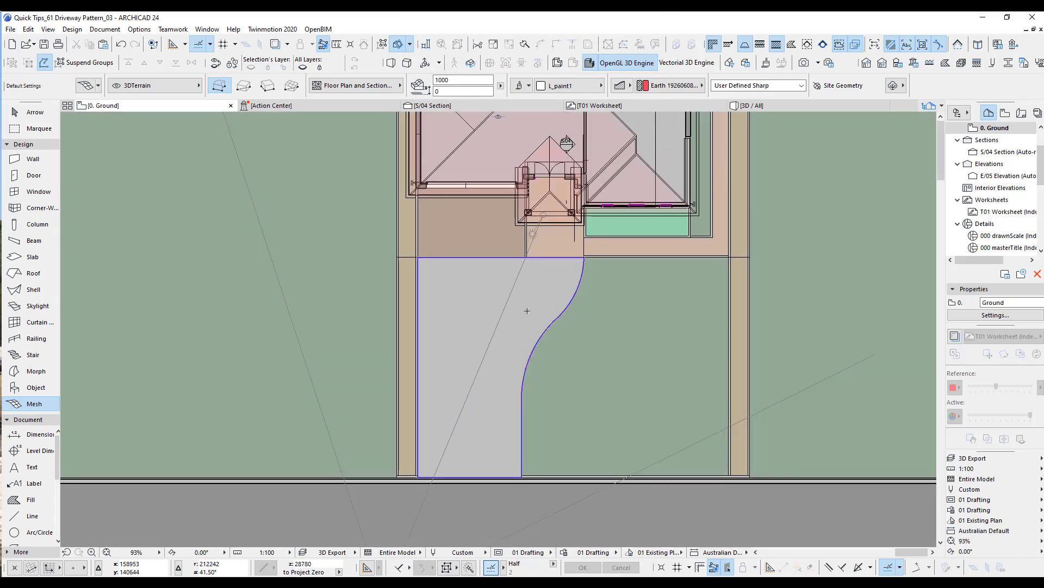
left_click(527, 311)
scroll(558, 439, "up", 2)
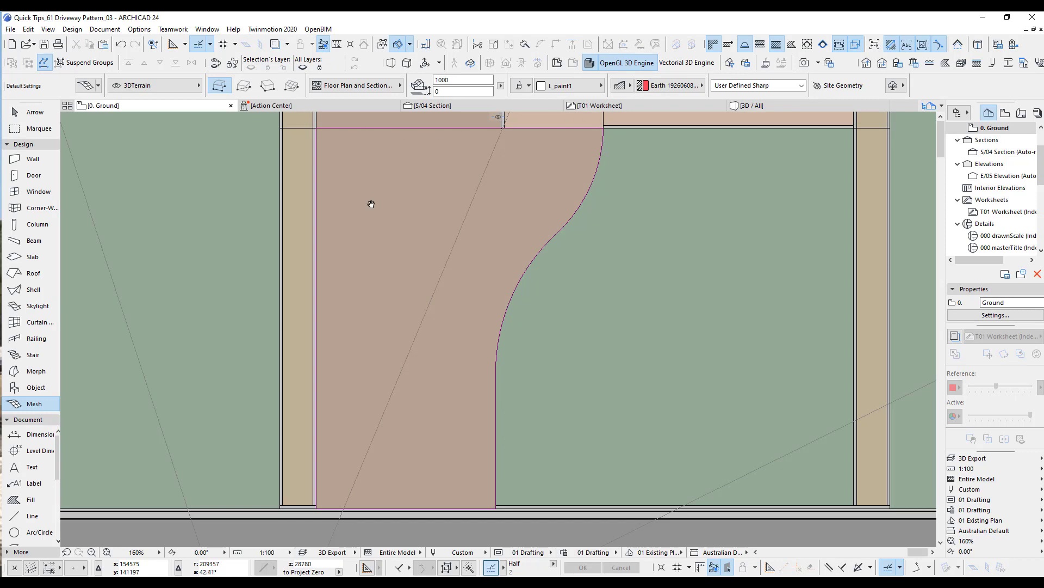
middle_click_drag(371, 204, 372, 203)
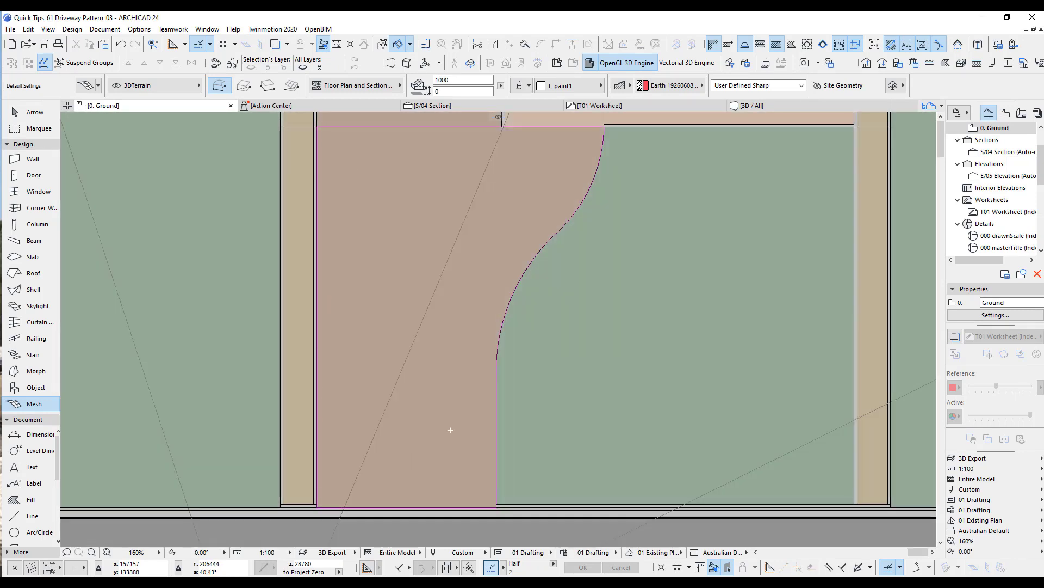
Inspect the curved driveway mesh in 3D, checking how it meets the garage slab, lawn and street edge
key("F3")
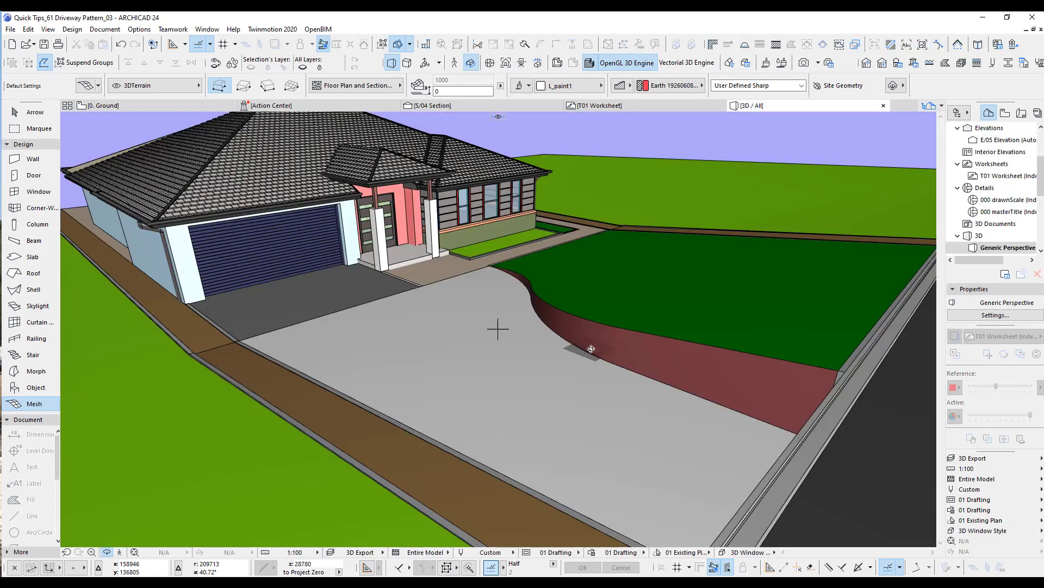
middle_click_drag(591, 349, 527, 341)
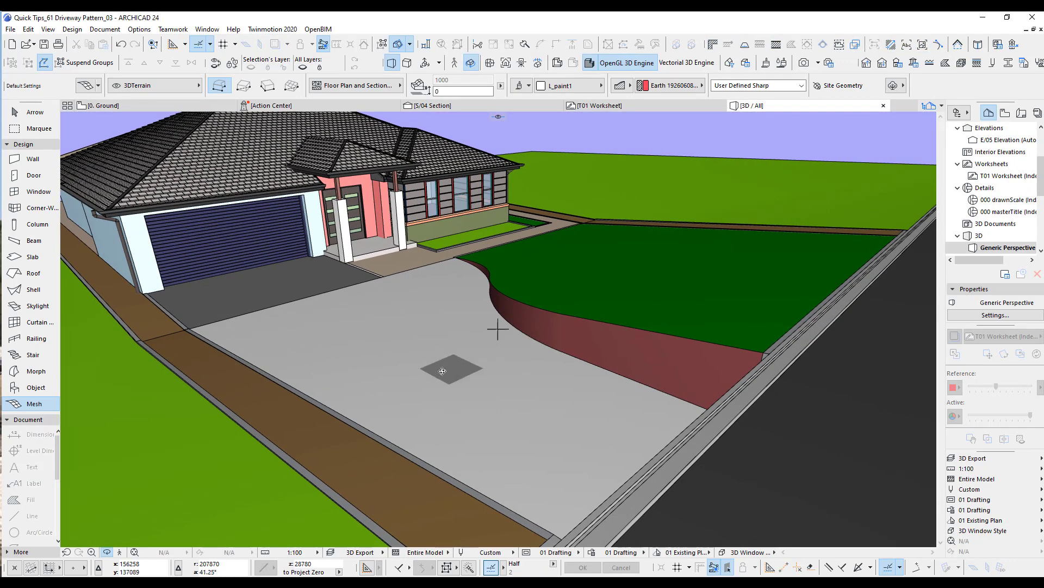
left_click(47, 112)
left_click(406, 366)
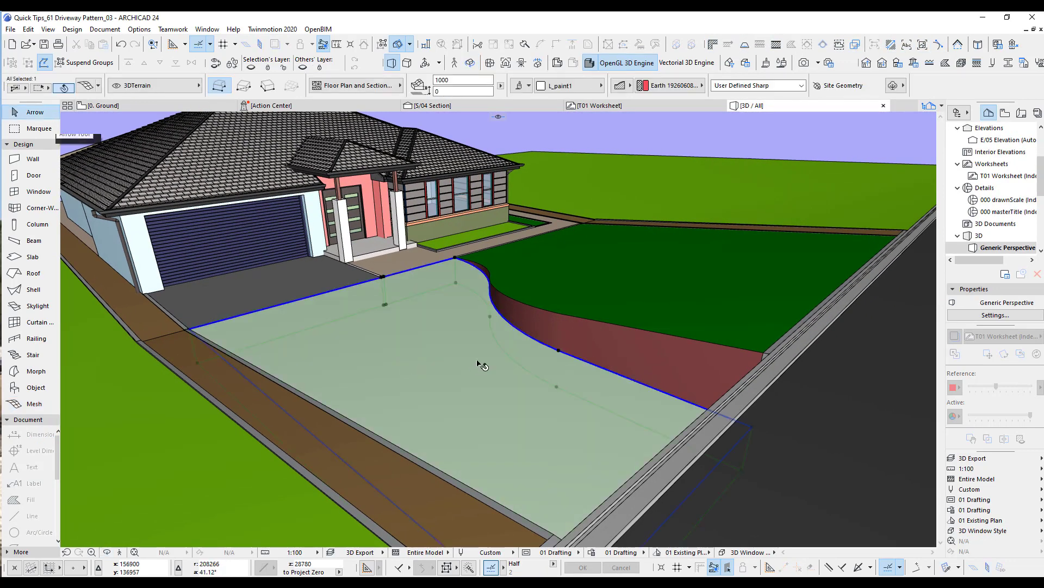
middle_click_drag(409, 365, 676, 366, "shift")
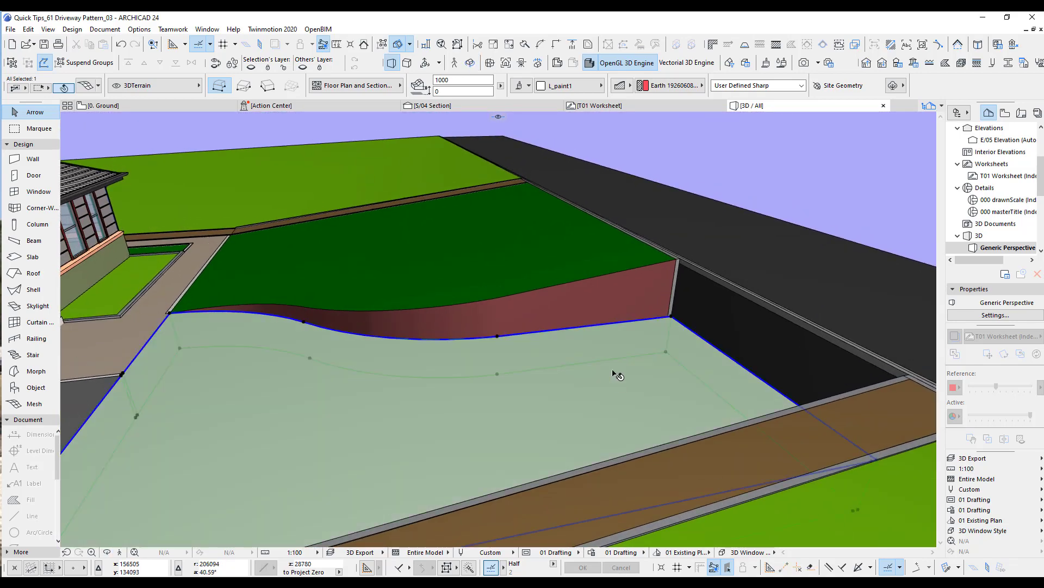
middle_click_drag(618, 375, 550, 345, "shift")
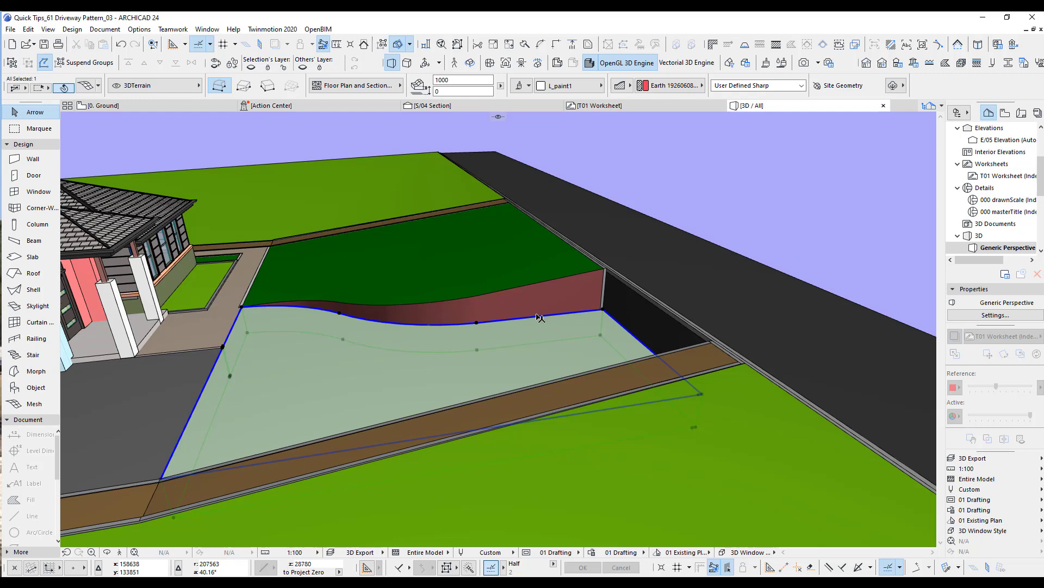
Draw a rectangular mesh about 6529 by 12183 mm over the driveway, from its house-side edge to its street edge
key("F2")
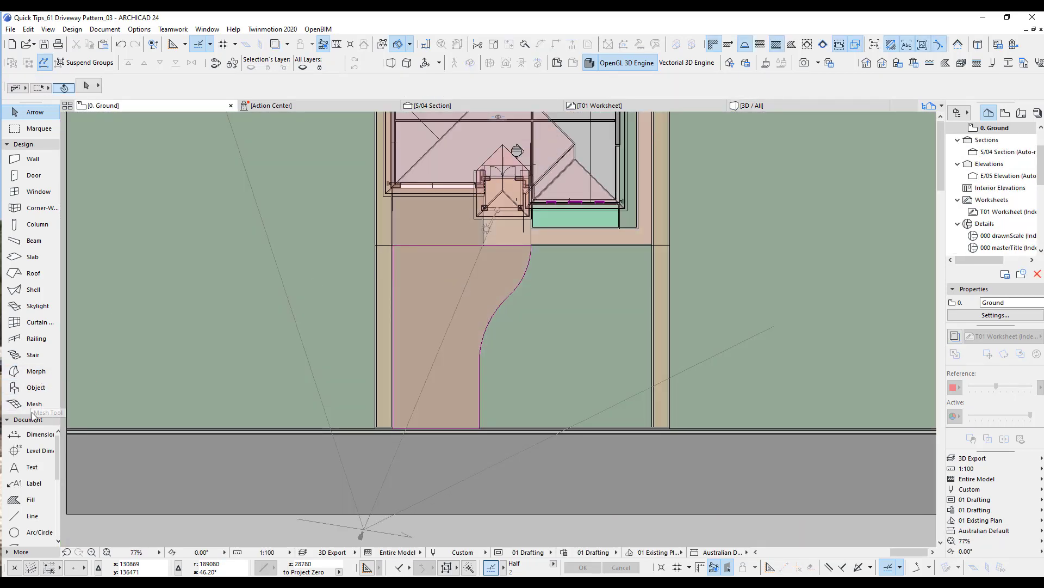
left_click(29, 410)
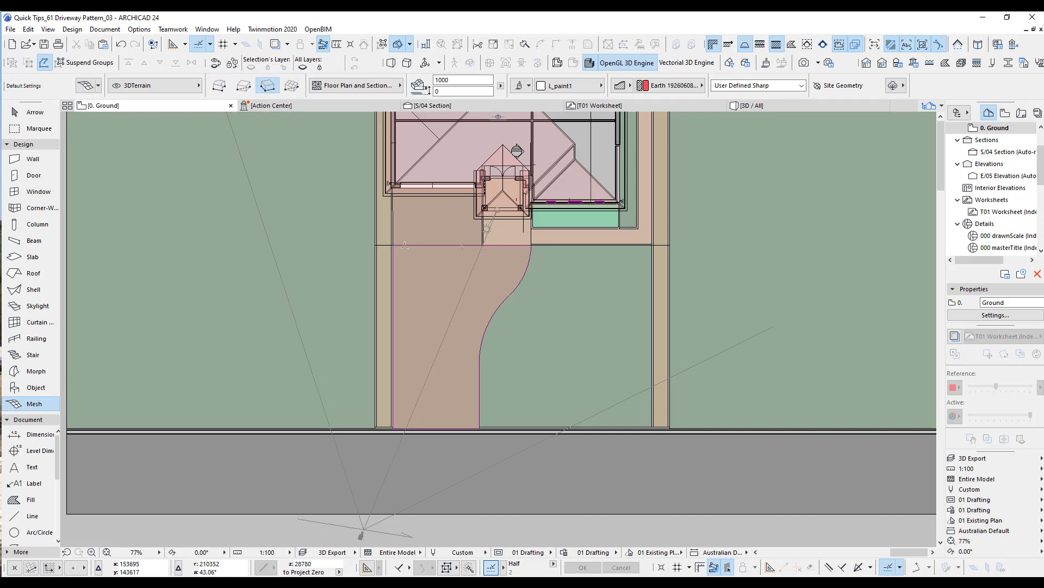
left_click(425, 245)
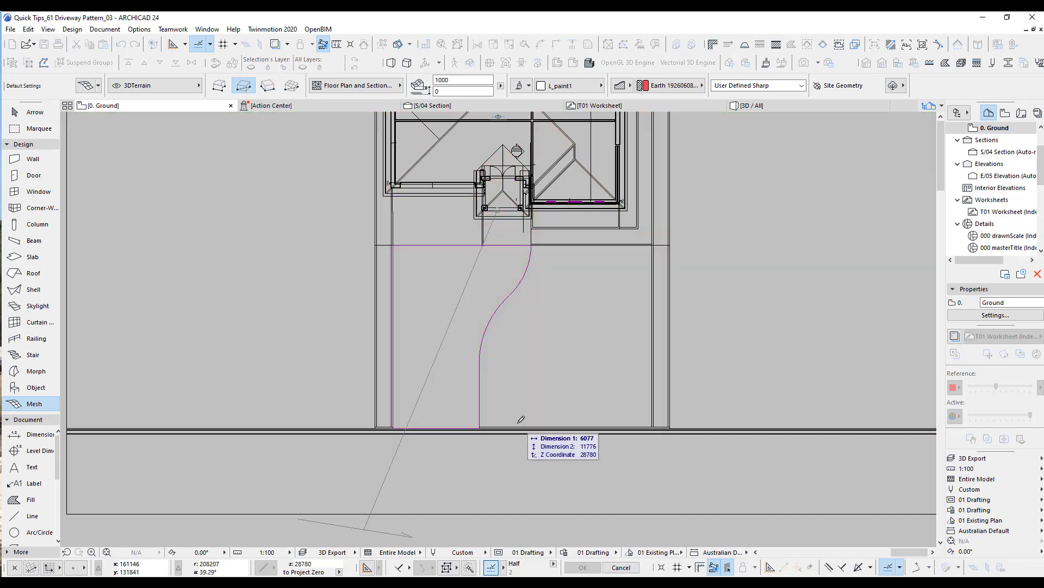
scroll(539, 435, "up", 5)
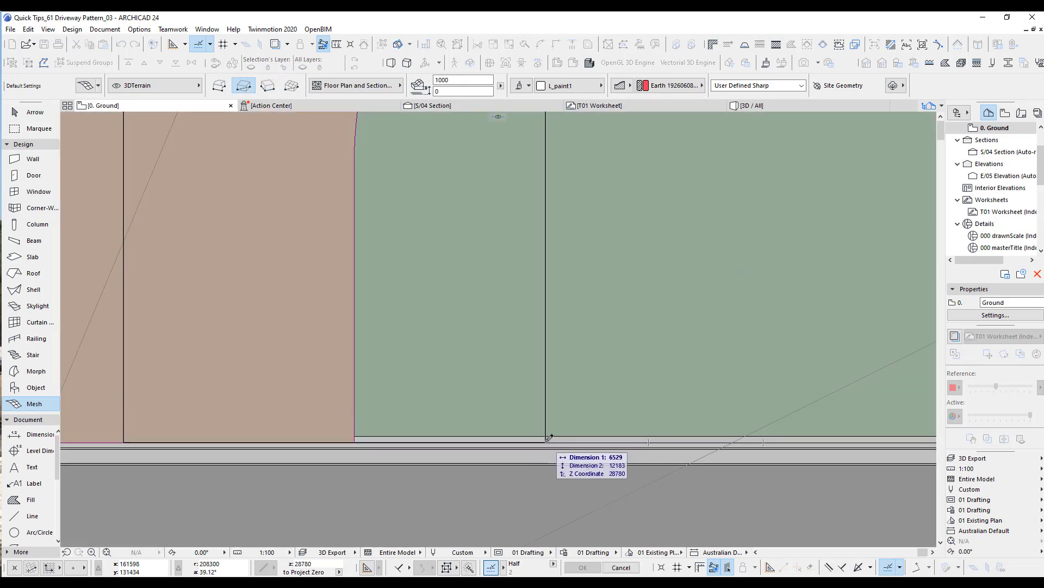
left_click(547, 442)
scroll(523, 393, "down", 3)
middle_click_drag(523, 394, 600, 406)
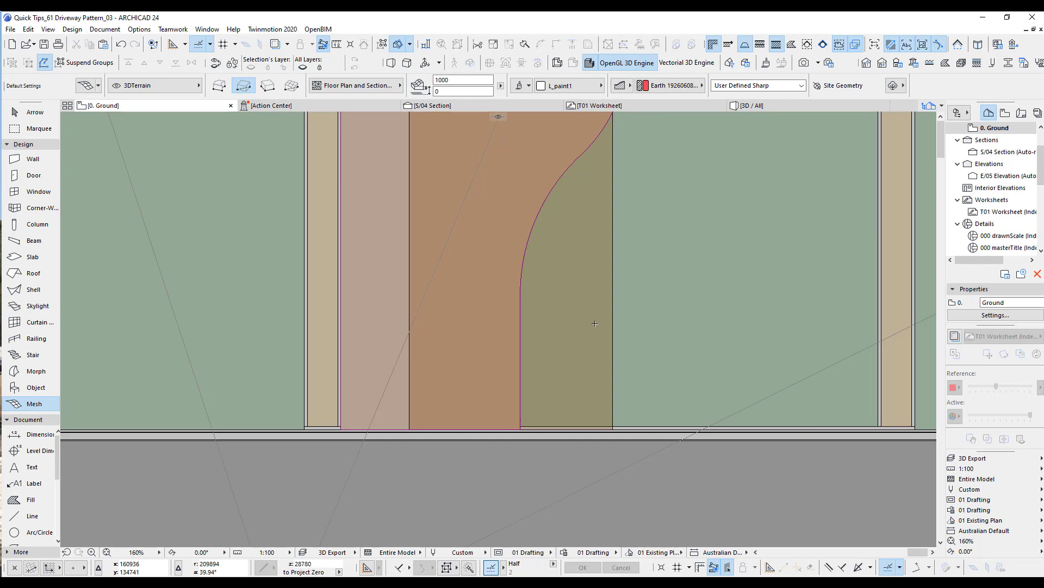
scroll(590, 320, "down", 2)
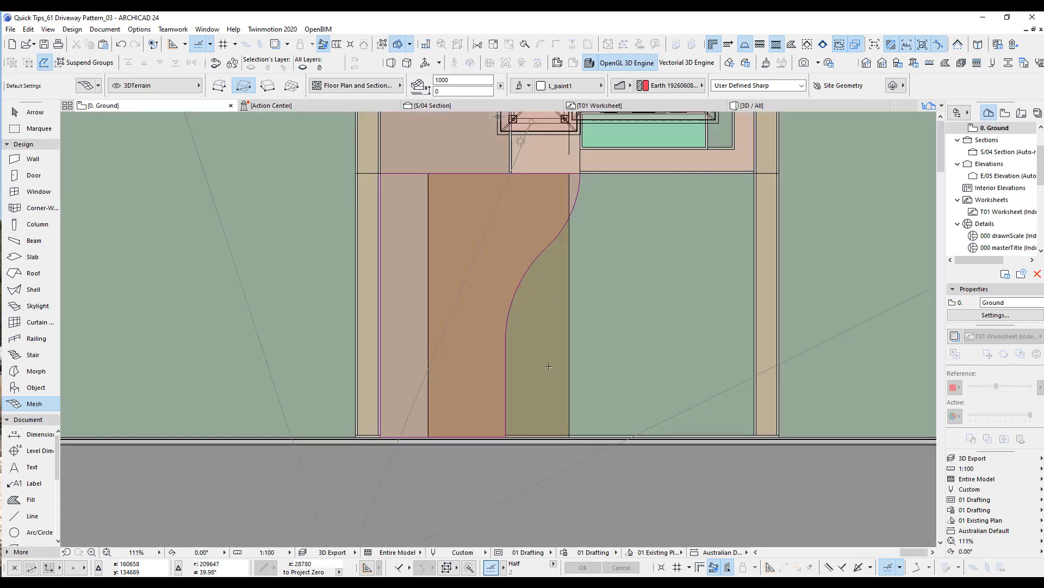
Compare the curved and rectangular driveway meshes in an isolated 3D view, focusing on their street-side corners
left_click(403, 340)
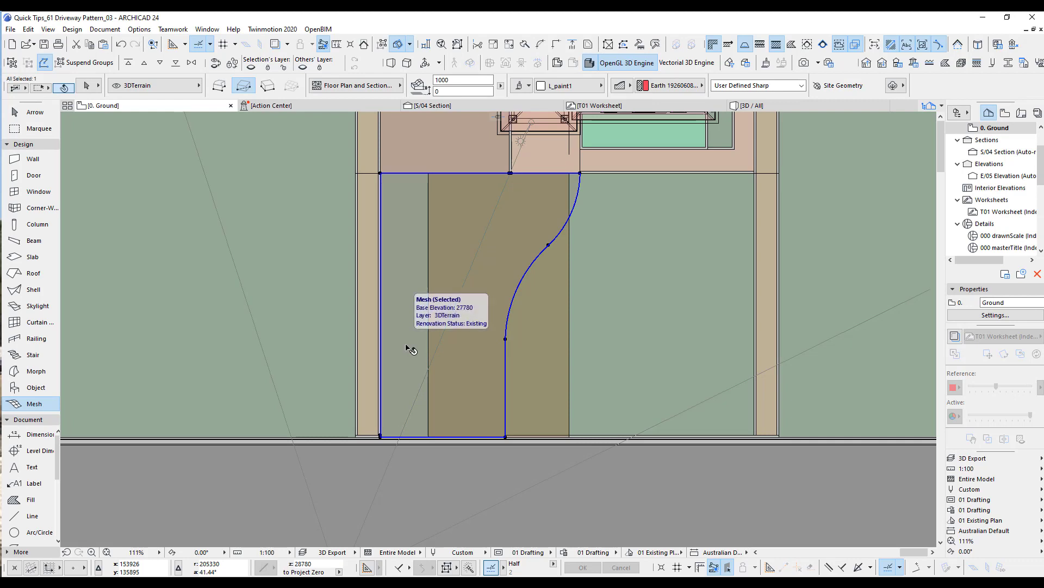
left_click(546, 391)
key("F5")
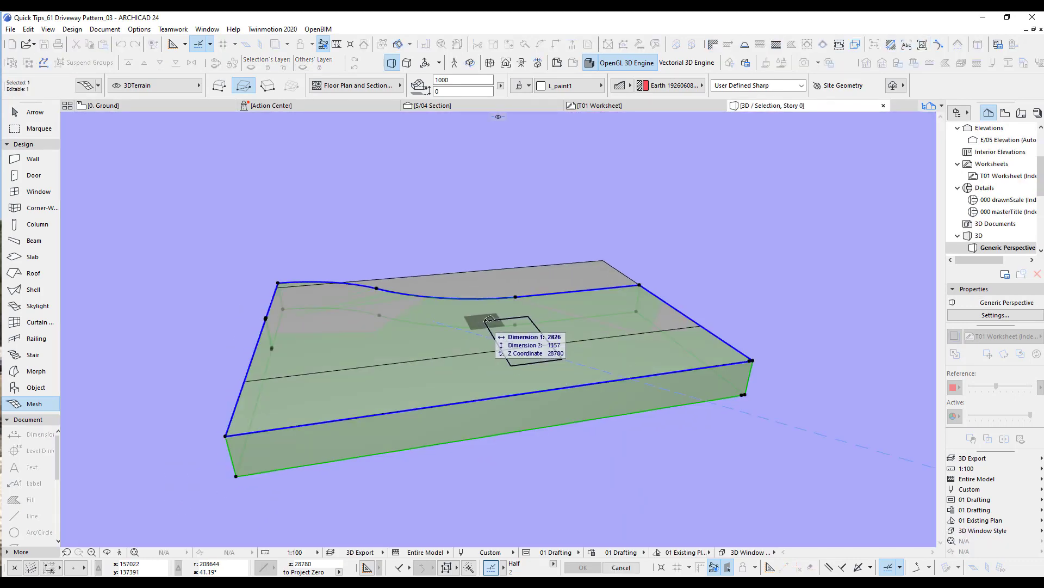
middle_click_drag(513, 336, 609, 412, "shift")
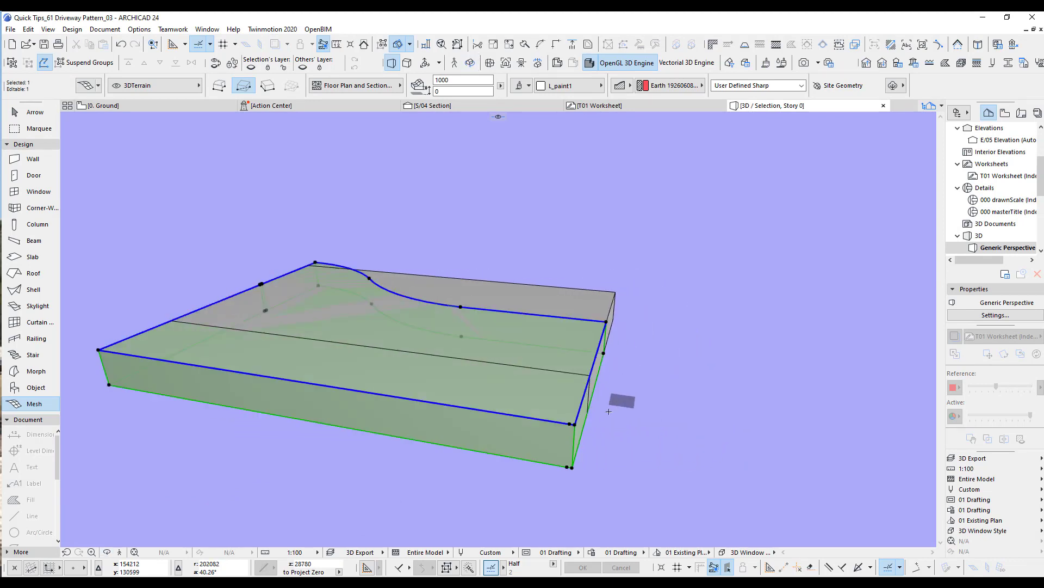
key("Escape")
left_click(575, 424, "shift")
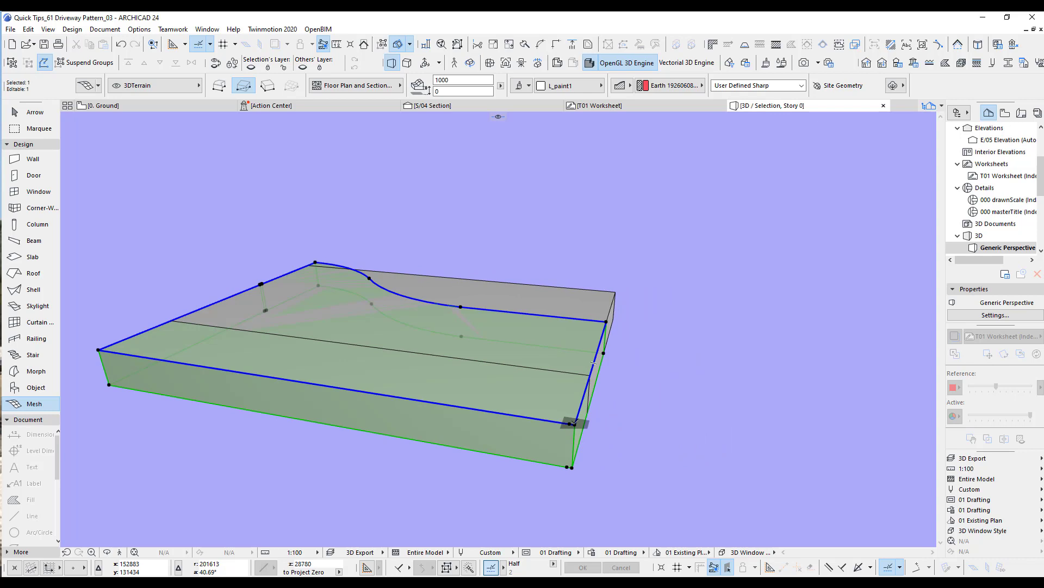
scroll(554, 378, "up", 5)
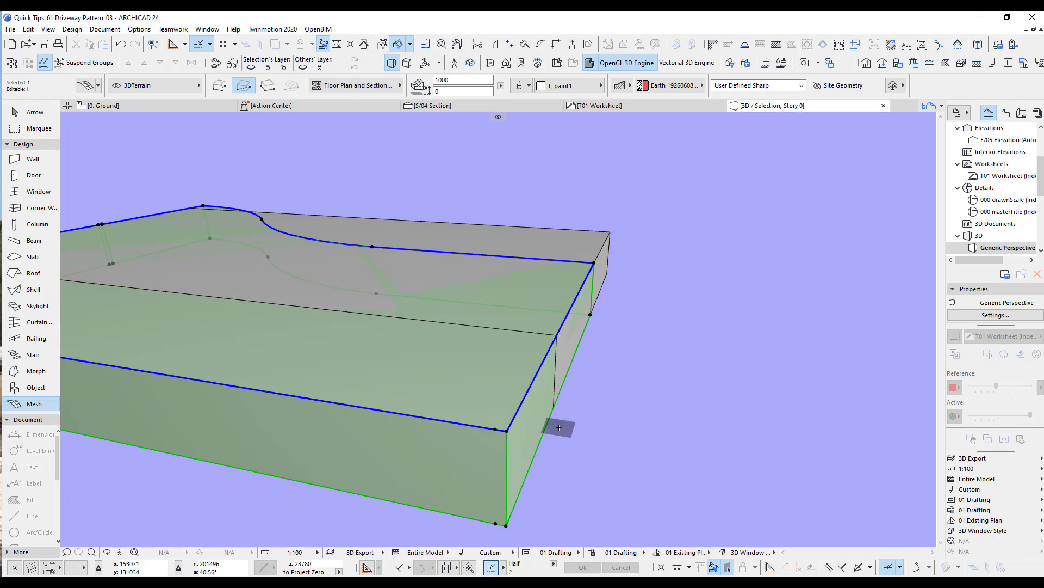
Delete both the curved and the rectangular mesh from the driveway in the ground floor plan
key("F2")
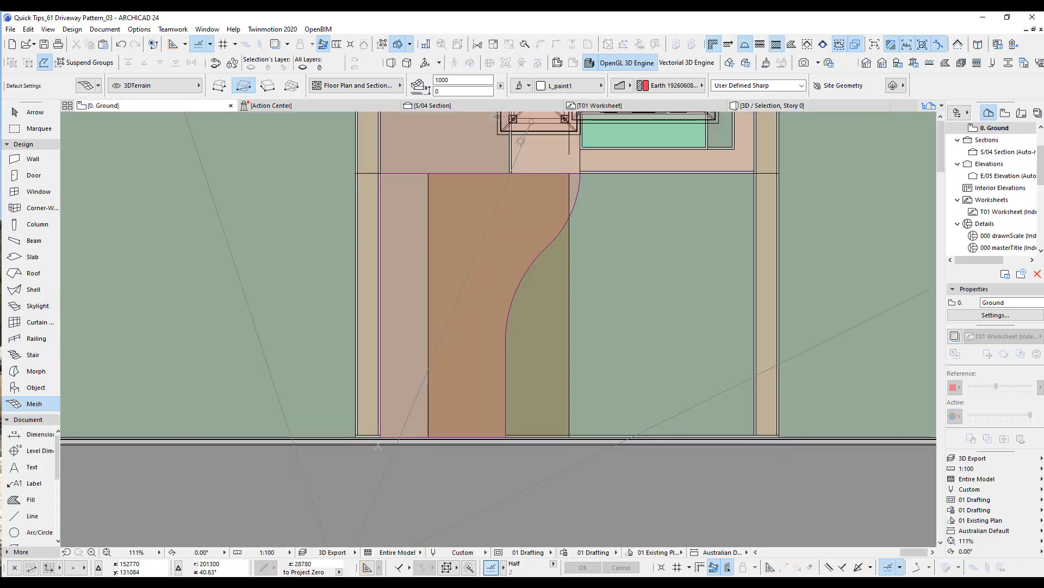
scroll(378, 444, "up", 4)
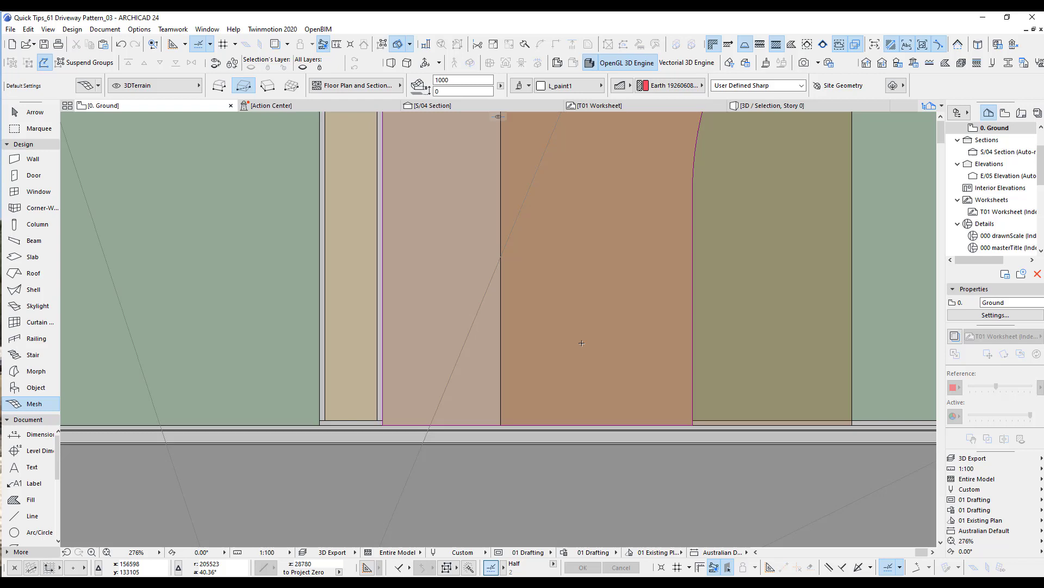
key("ctrl+a")
key("Escape")
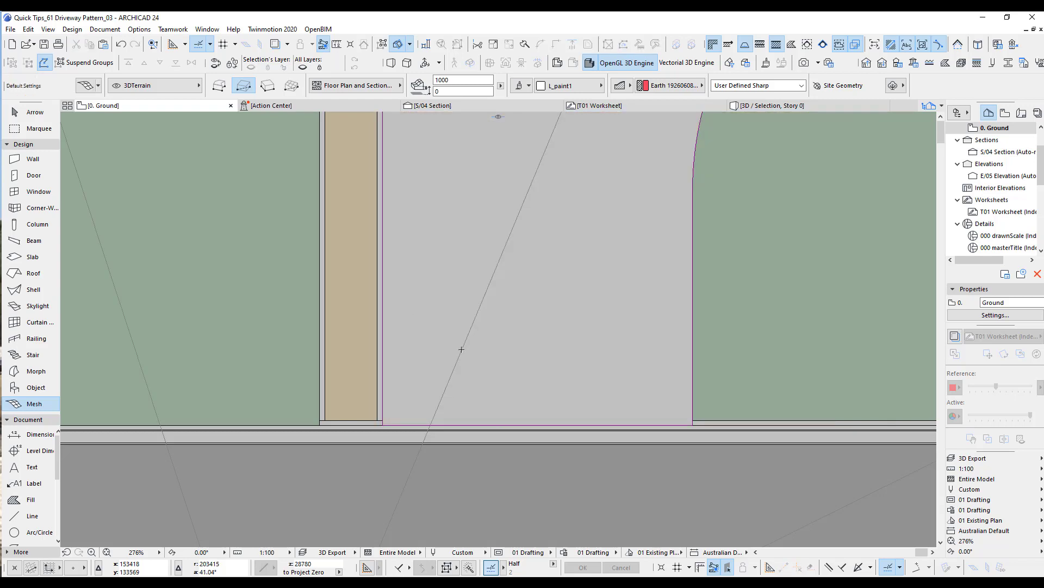
Select the polyline that outlines the driveway's sides and street edge in the ground floor plan
scroll(452, 342, "up", 4)
scroll(351, 430, "up", 1)
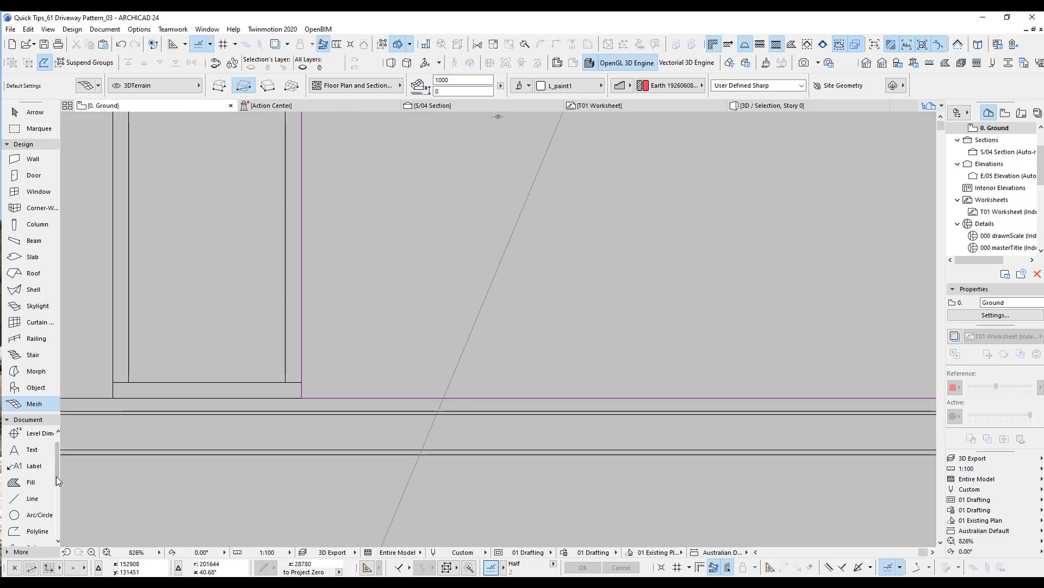
scroll(33, 505, "down", 1)
left_click(32, 531)
left_click(329, 399, "shift")
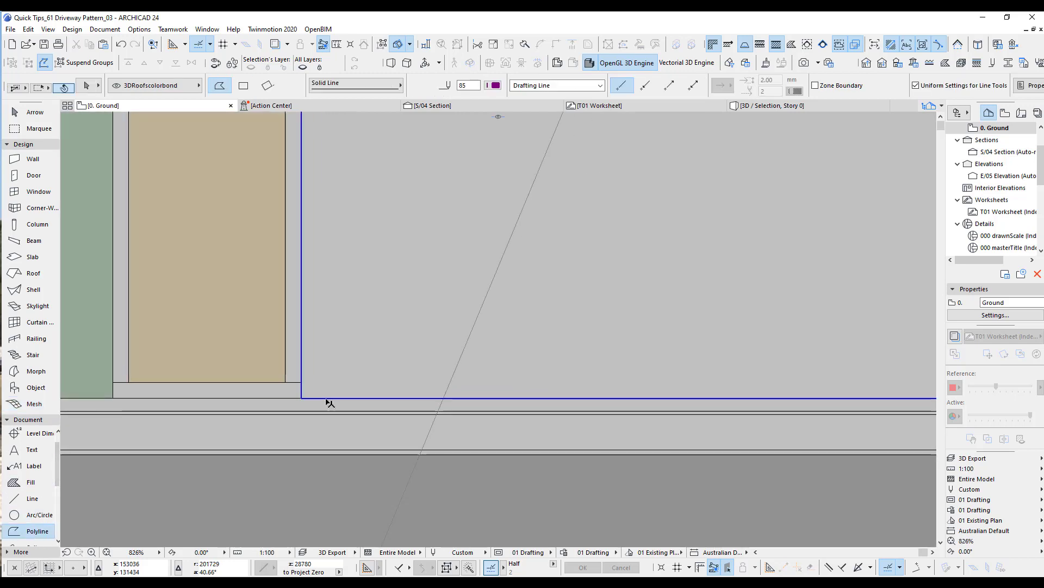
scroll(371, 503, "down", 1)
scroll(371, 503, "down", 8)
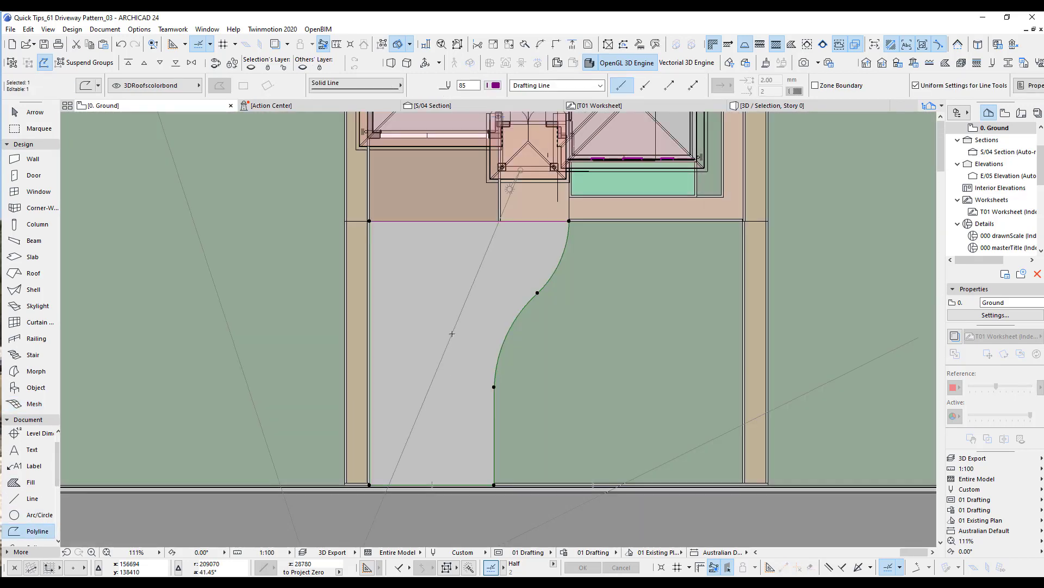
Add the line along the driveway's house-side edge to the selection of its outline
scroll(453, 228, "up", 5)
middle_click_drag(452, 228, 417, 316)
left_click(489, 294, "shift")
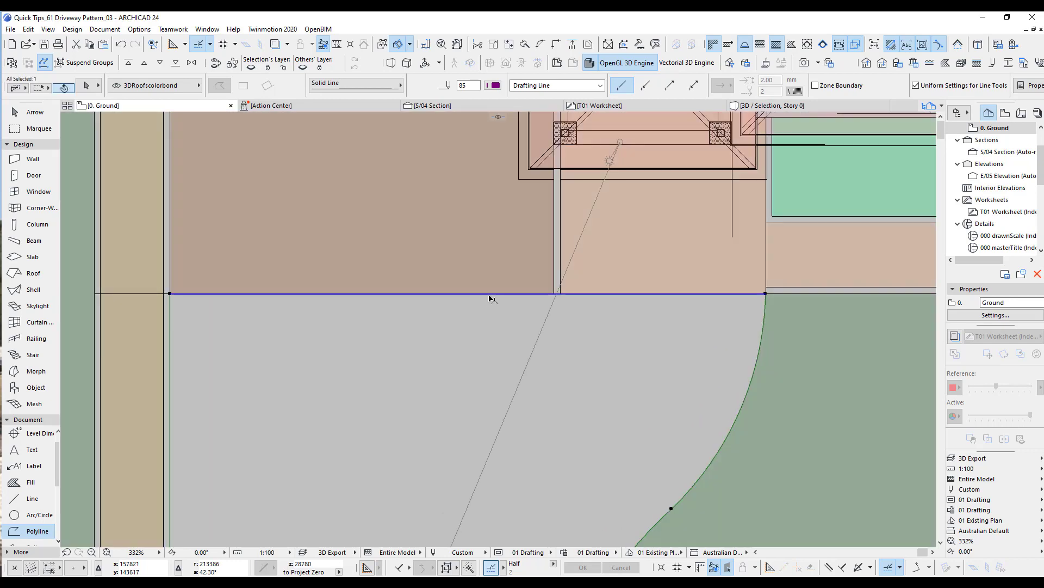
scroll(479, 316, "down", 5)
scroll(426, 281, "down", 2)
middle_click_drag(453, 310, 513, 216)
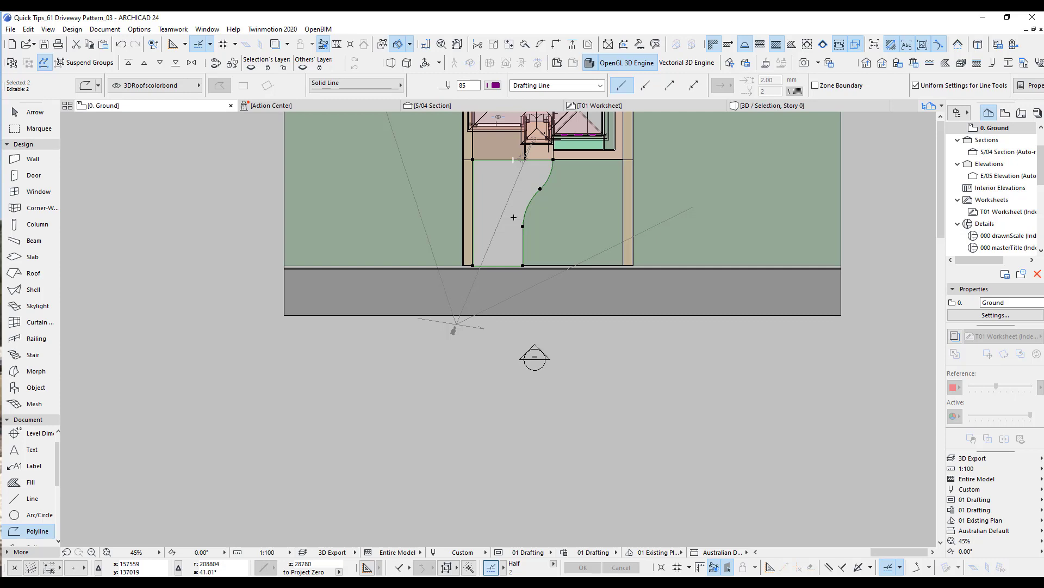
Copy the driveway outline to the empty area below the street and create a mesh from the copied outline
key("ctrl+c")
left_click(510, 211)
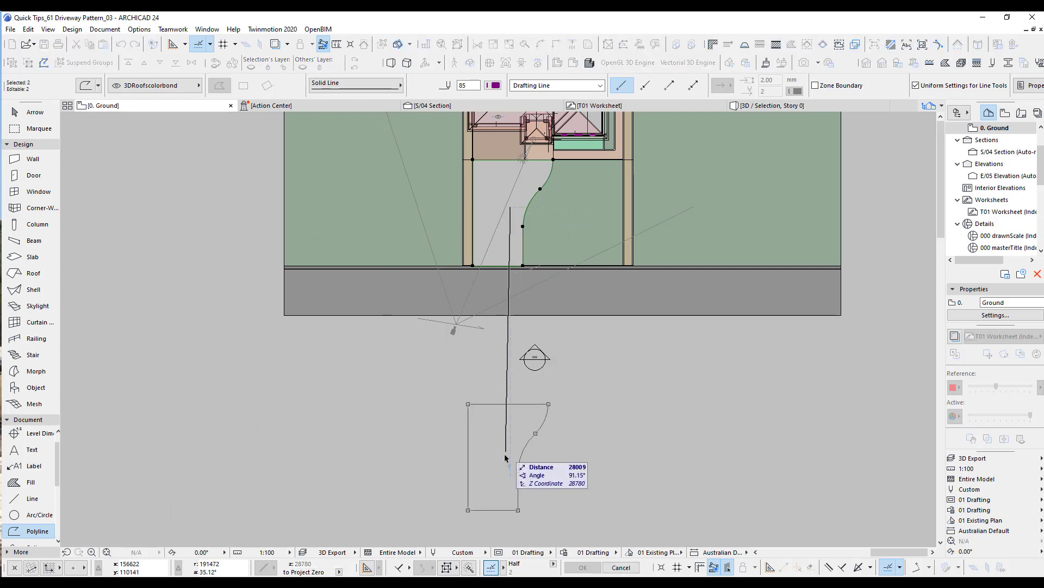
left_click(515, 465)
key("Escape")
middle_click_drag(467, 469, 456, 446)
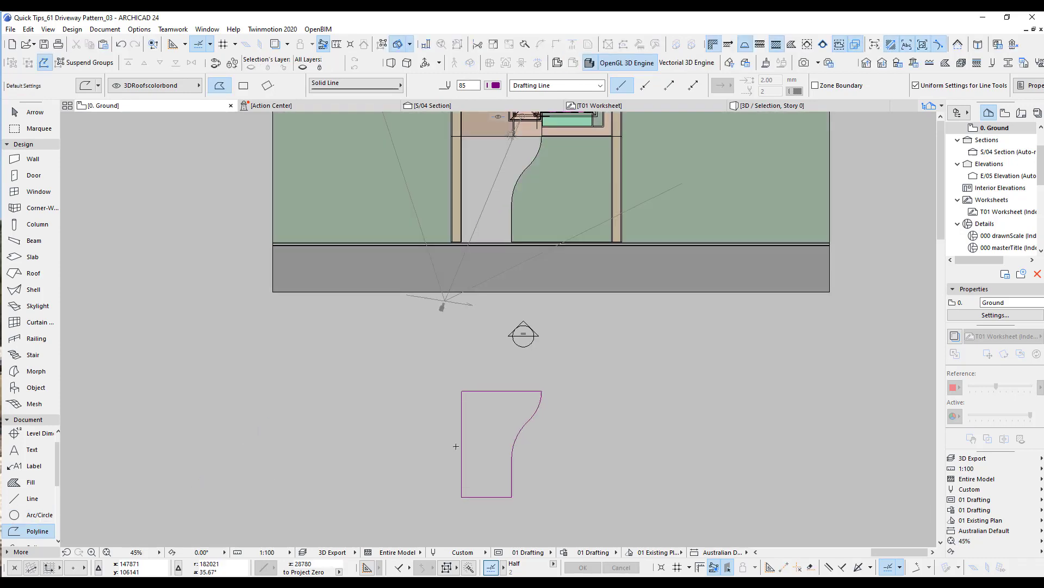
left_click(32, 404)
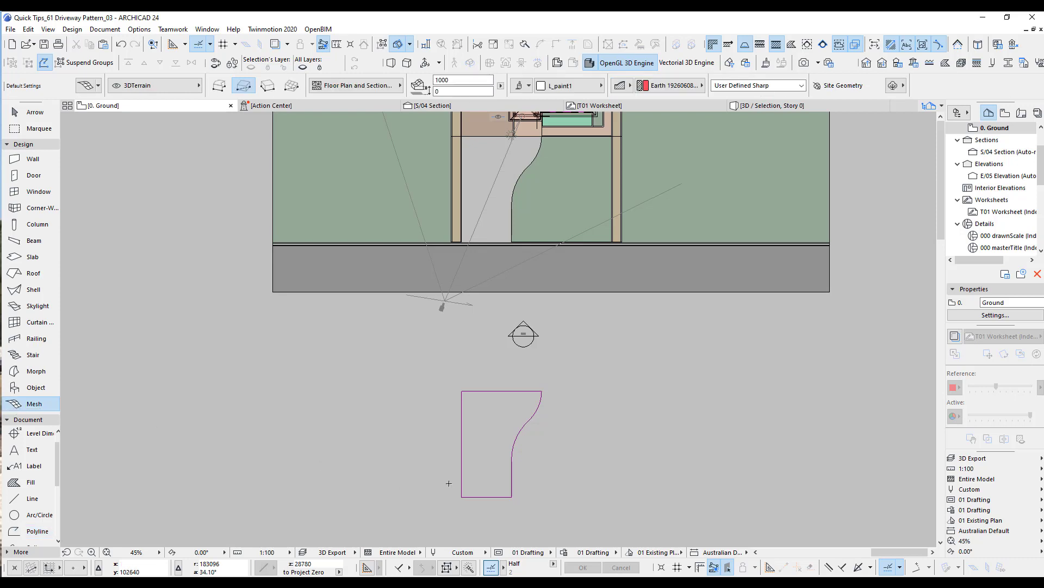
left_click(491, 443)
Examine both corners where the original driveway outline meets the street edge in the ground floor plan
scroll(478, 489, "up", 5)
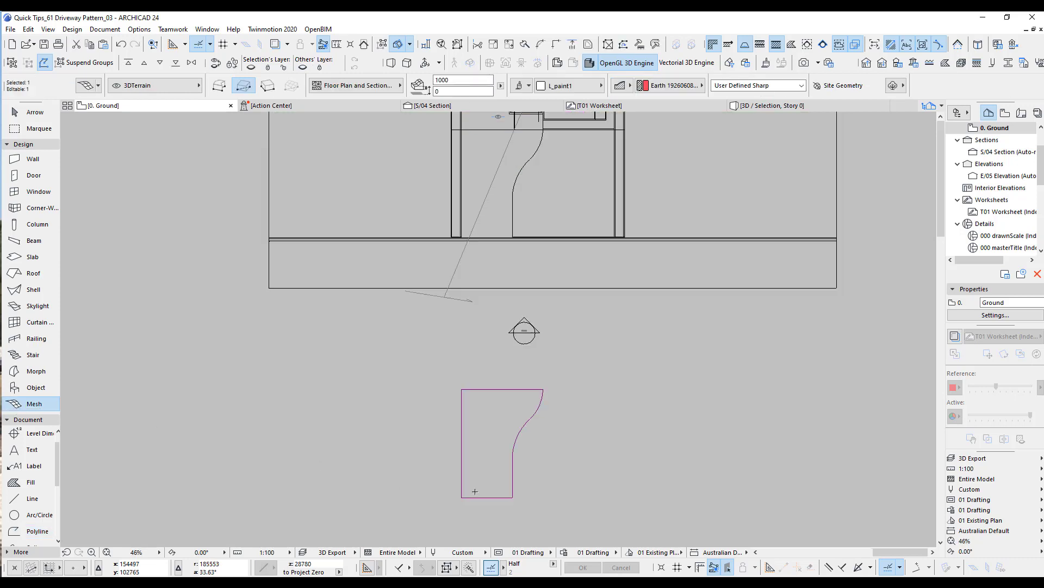
scroll(446, 504, "down", 4)
middle_click_drag(495, 228, 492, 394)
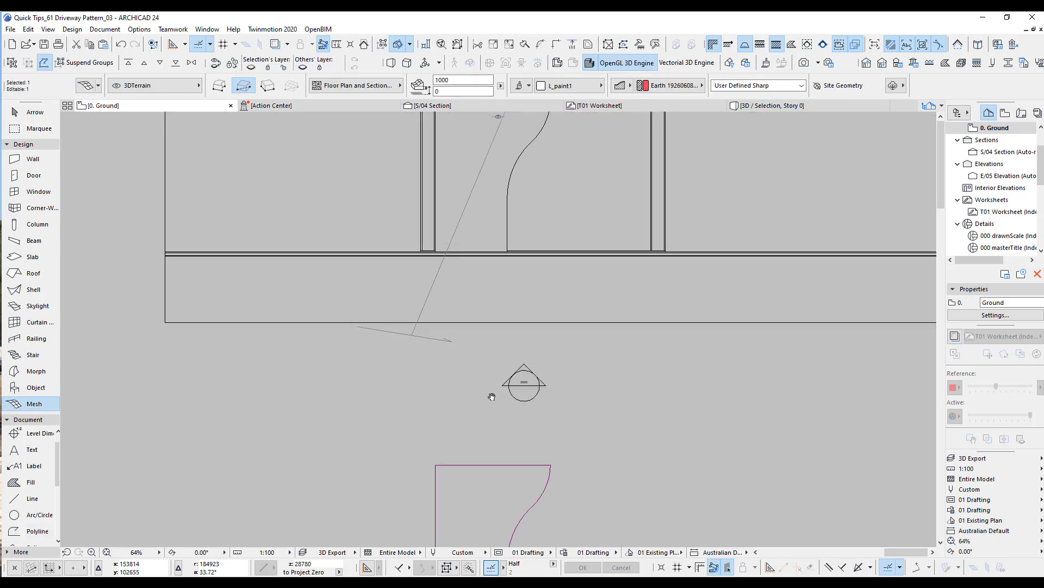
middle_click_drag(469, 248, 469, 278)
scroll(333, 259, "up", 8)
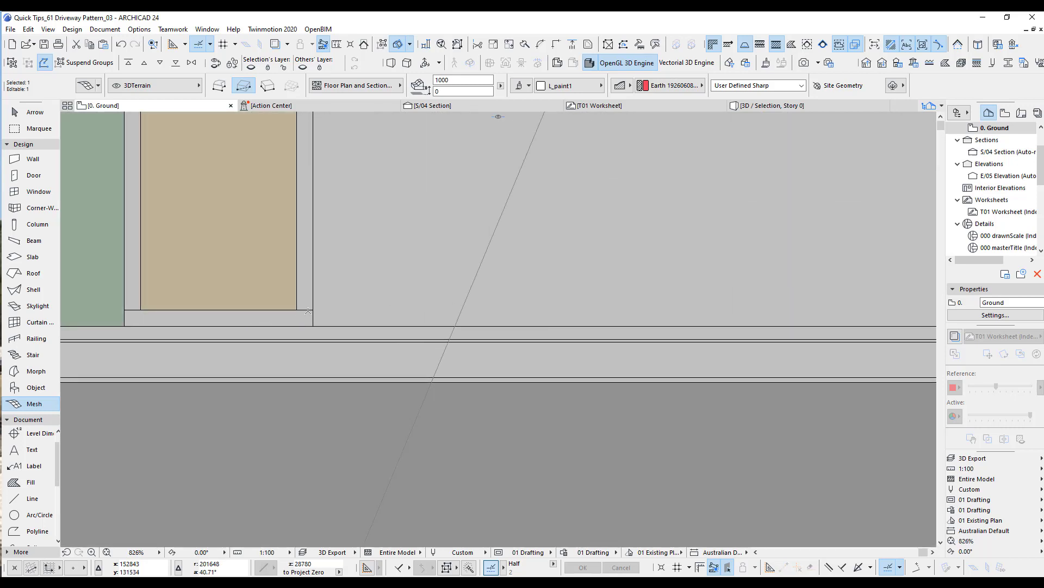
scroll(506, 306, "down", 3)
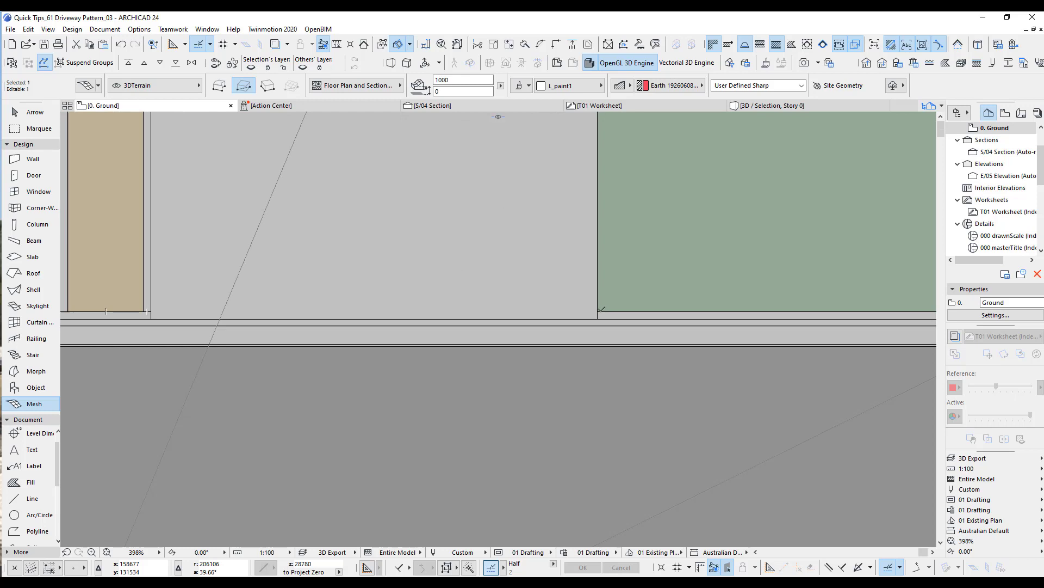
scroll(569, 408, "down", 5)
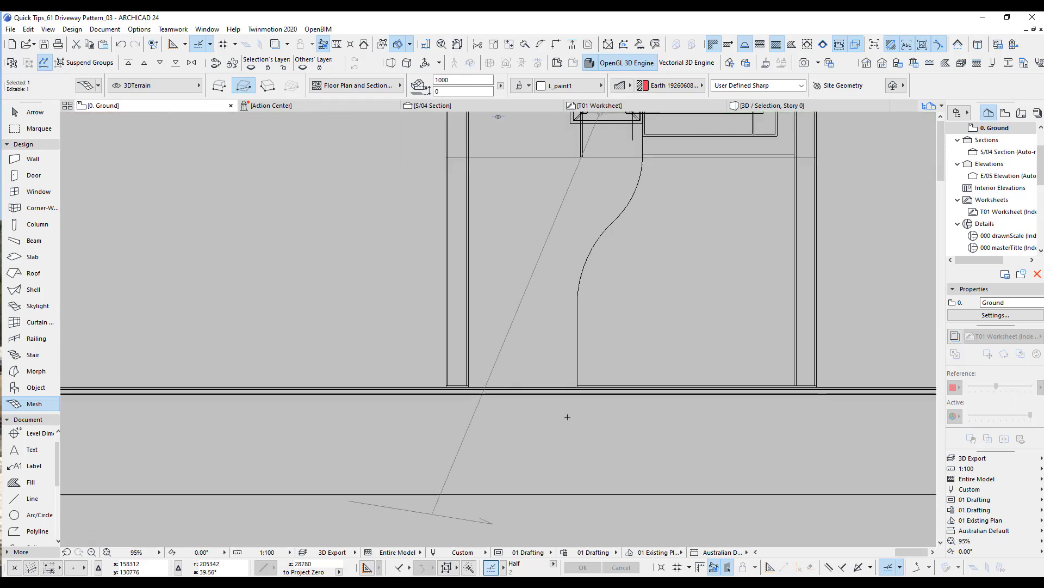
middle_click_drag(561, 476, 532, 285)
scroll(489, 347, "down", 1)
middle_click_drag(490, 349, 494, 387)
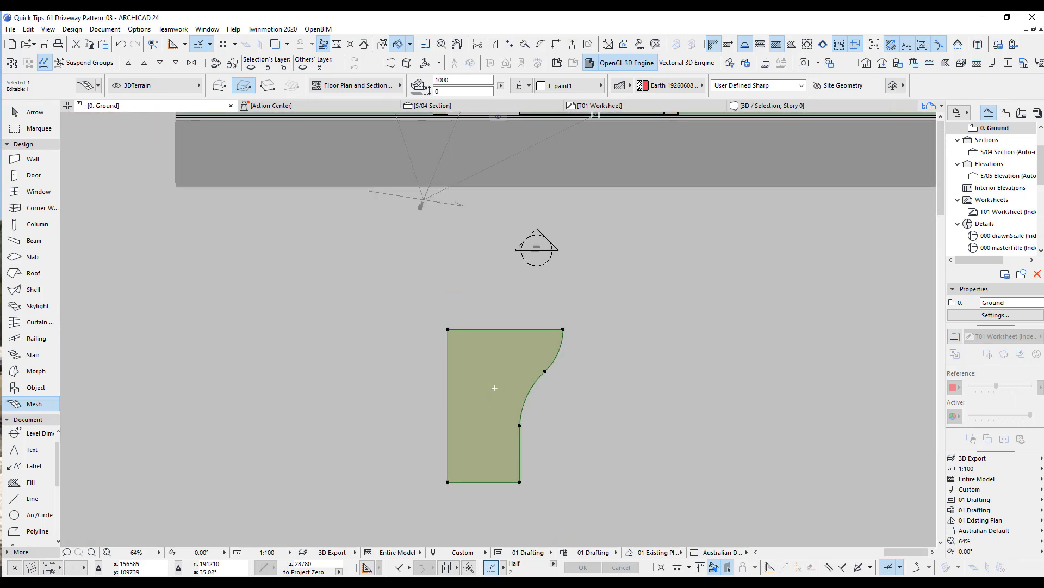
Move the new curved mesh by its street-side corner onto the matching corner of the driveway in front of the house
key("F5")
left_click(448, 482)
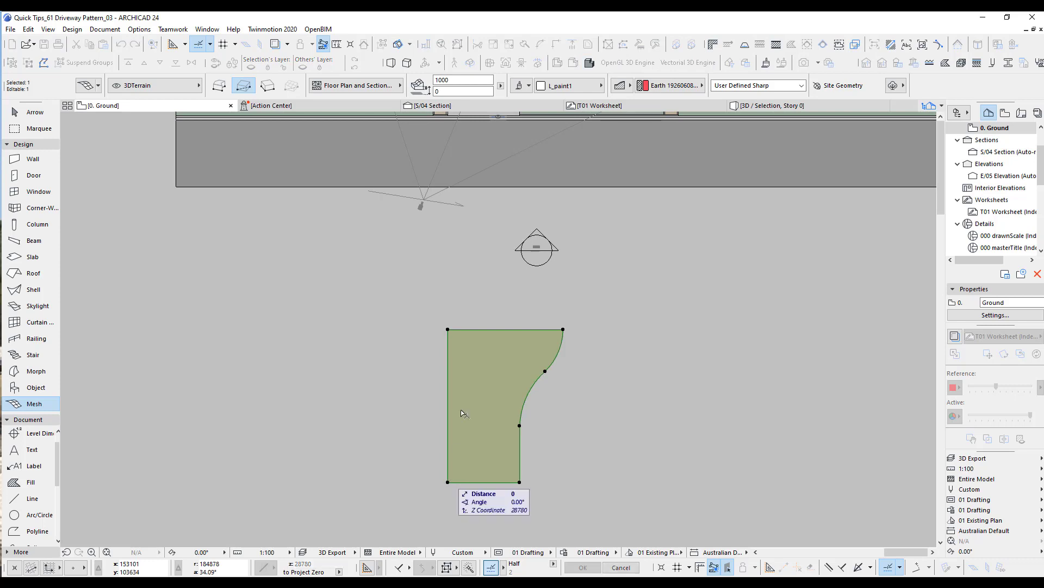
middle_click_drag(445, 290, 455, 568)
scroll(450, 414, "up", 2)
middle_click_drag(453, 327, 456, 355)
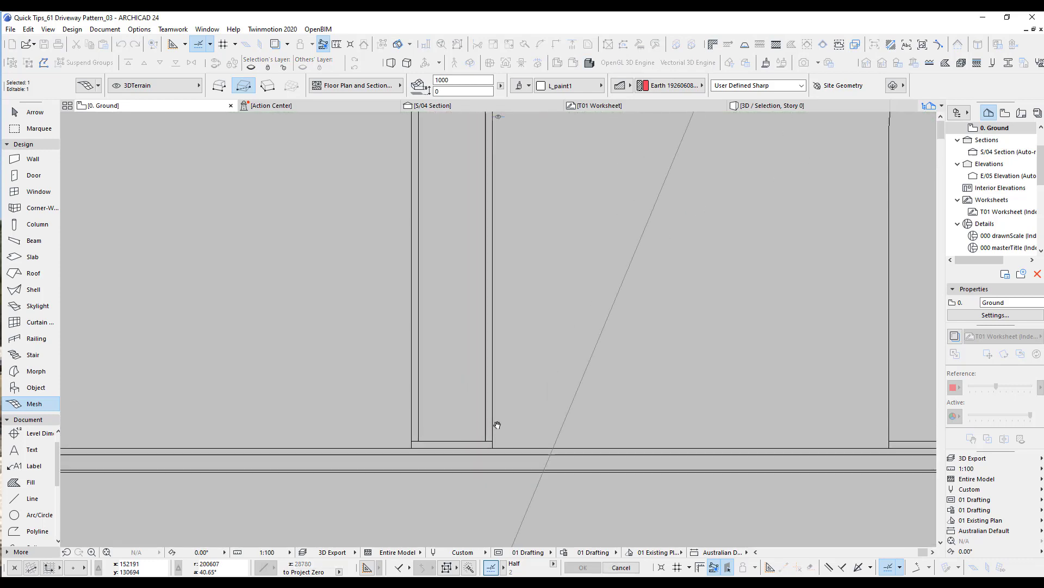
scroll(497, 425, "up", 2)
left_click(495, 466)
scroll(442, 357, "down", 8)
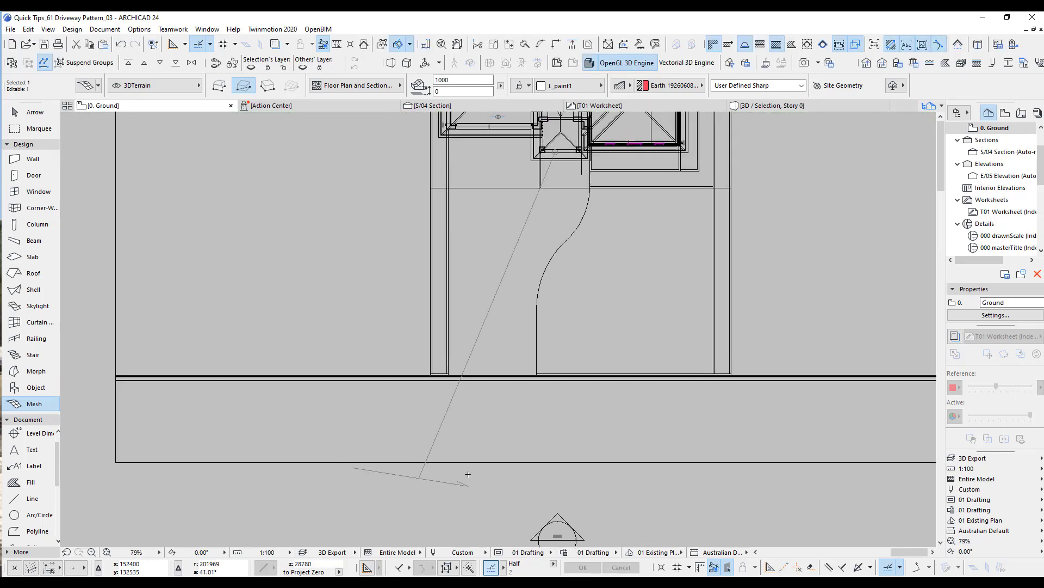
key("Escape")
Inspect the placed curved driveway mesh in the full 3D view, checking its street-side edge against the footpath
key("F3")
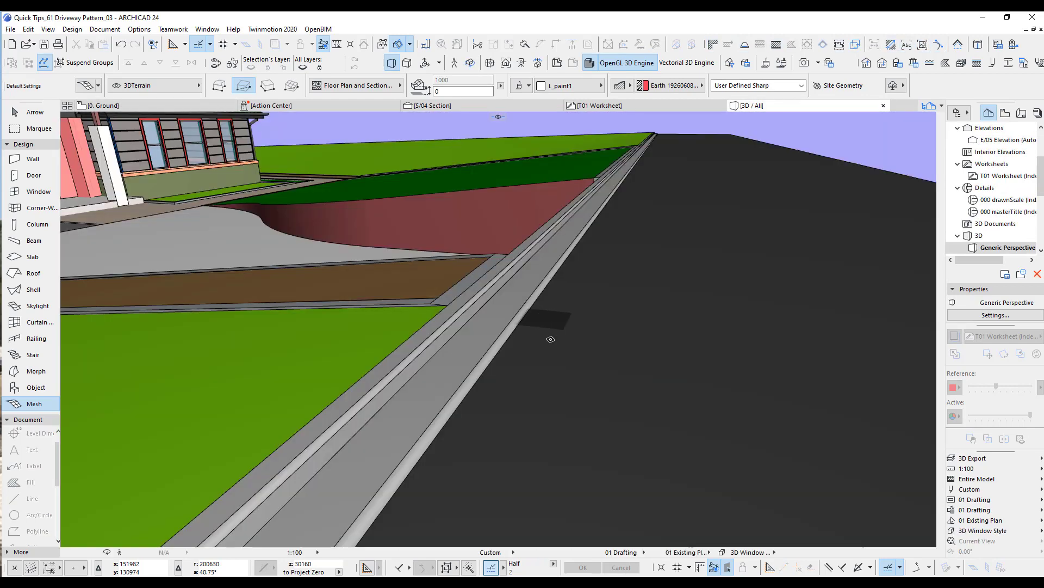
middle_click_drag(410, 326, 762, 417, "shift")
scroll(735, 396, "down", 2)
middle_click_drag(680, 381, 659, 422)
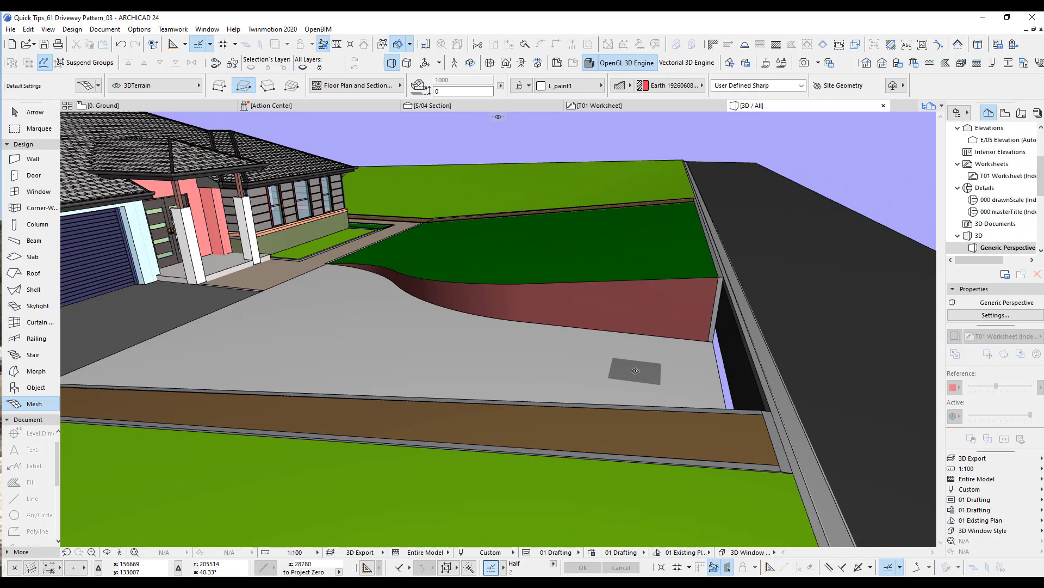
left_click(635, 370)
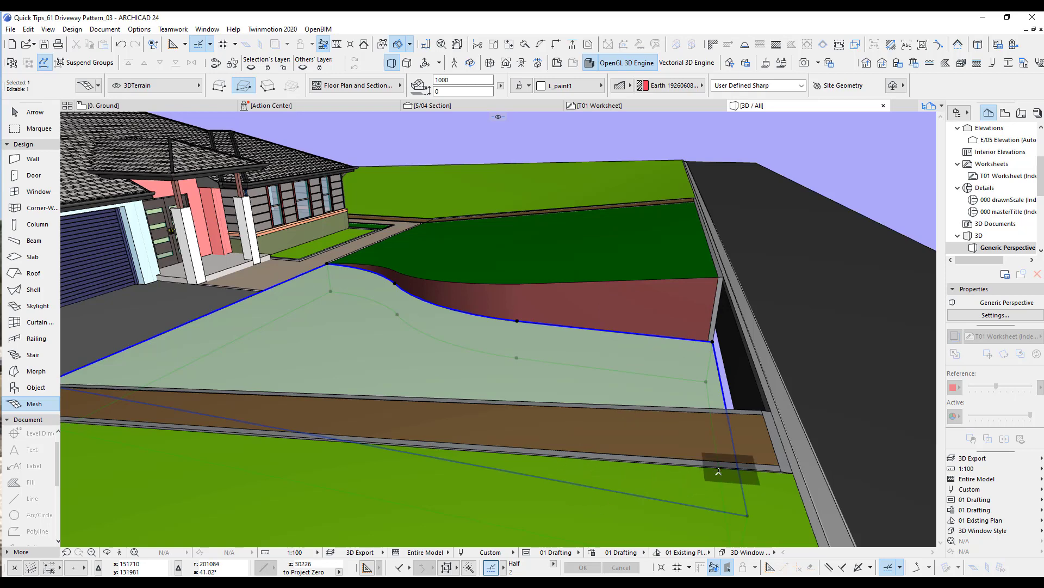
scroll(434, 453, "down", 1)
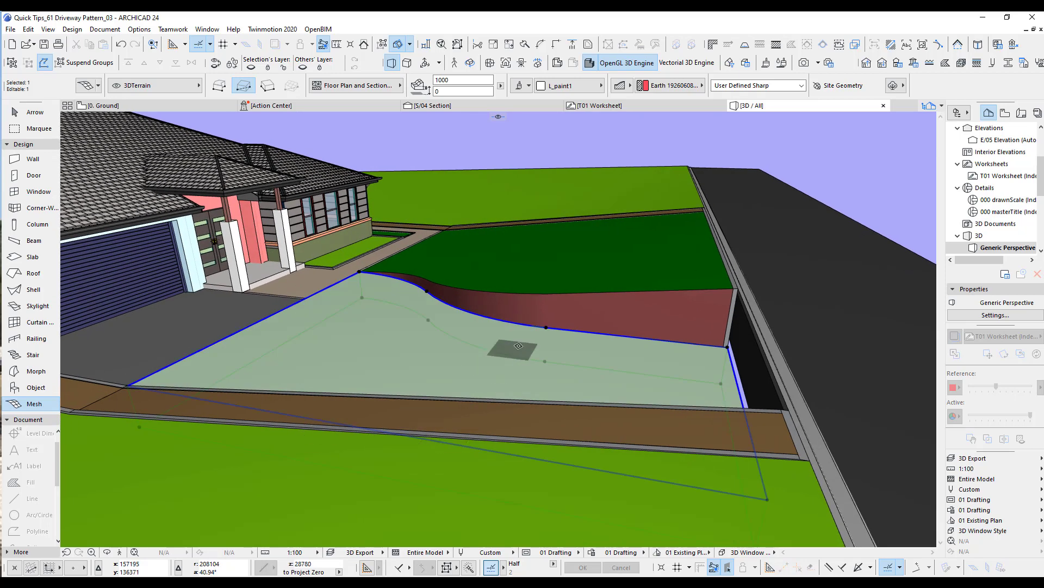
Draw a rectangular mesh about 12,180 mm long over the driveway in the ground floor plan, from its house-side edge to the street edge
key("F2")
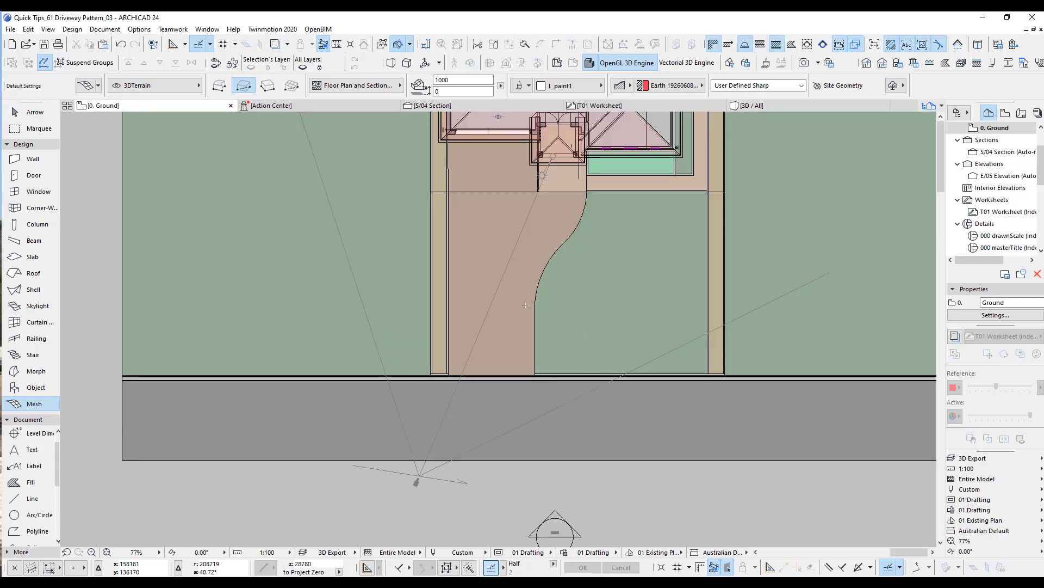
left_click(469, 192)
scroll(555, 363, "up", 5)
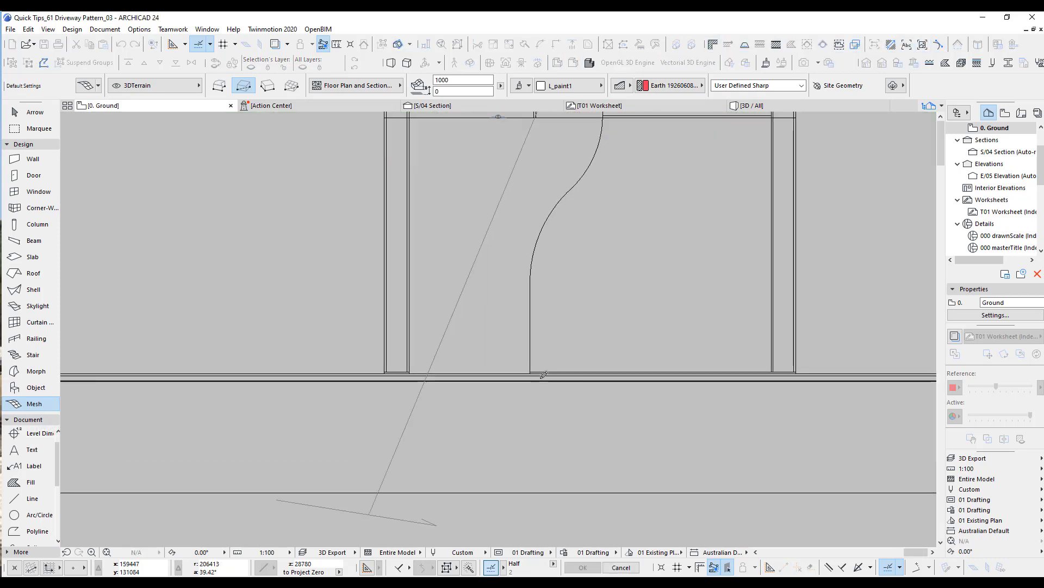
scroll(651, 348, "down", 5)
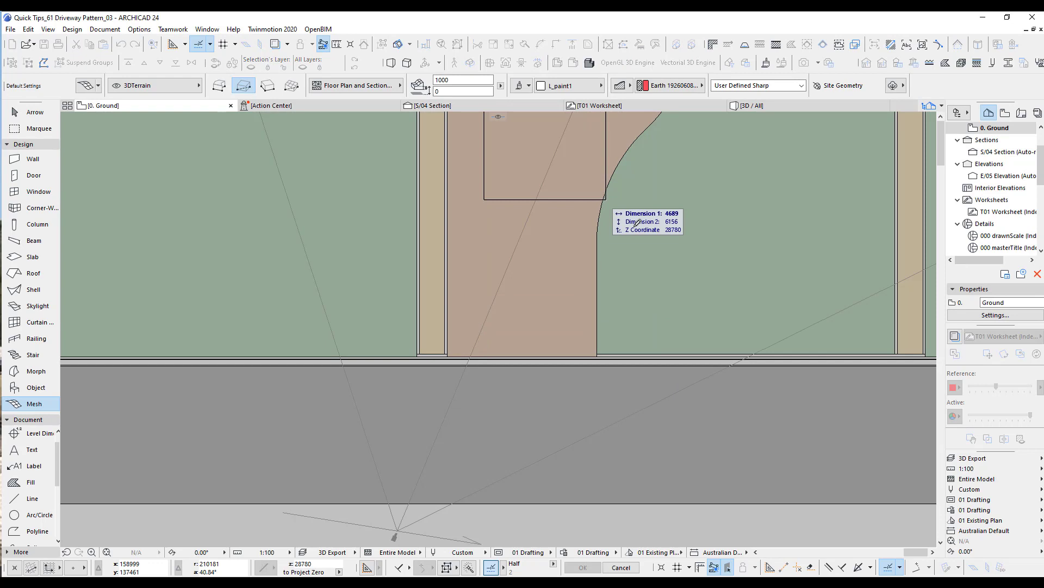
scroll(650, 323, "down", 1)
scroll(642, 343, "down", 2)
scroll(631, 372, "up", 4)
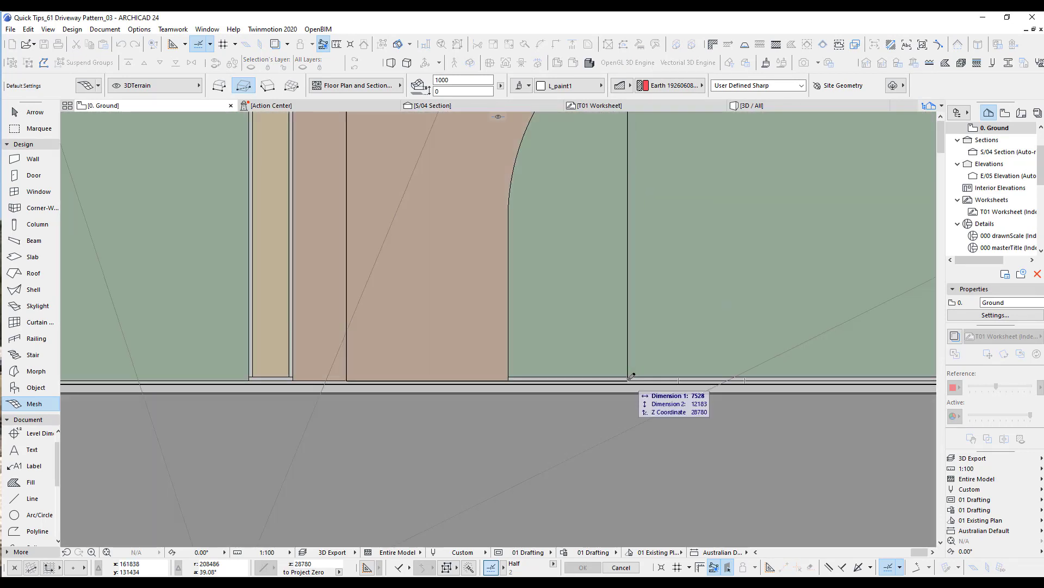
double_click(665, 376)
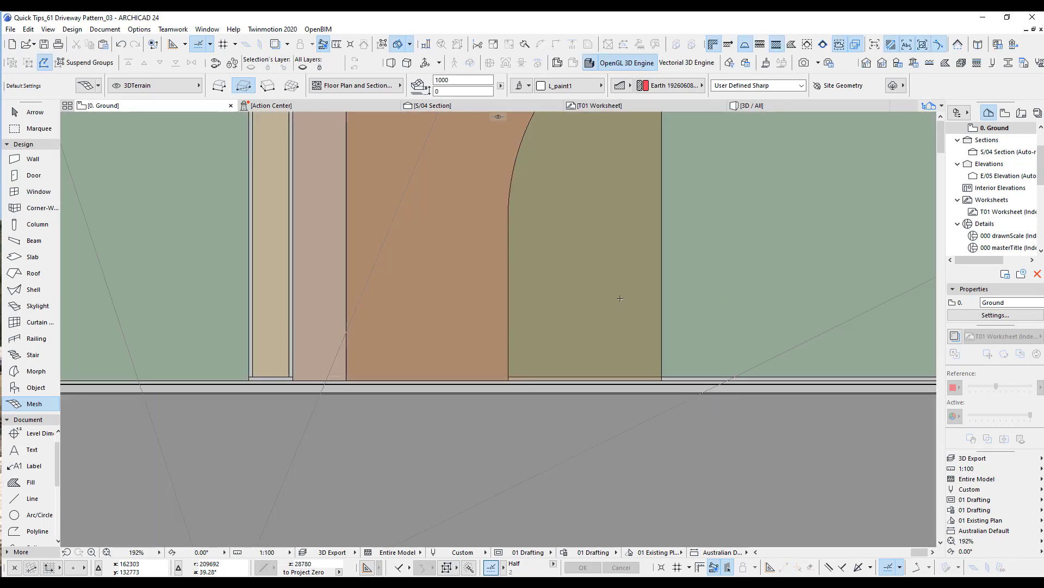
Select the curved and the rectangular driveway meshes in the plan and show only them in 3D
left_click(661, 332, "shift")
left_click(324, 333, "shift")
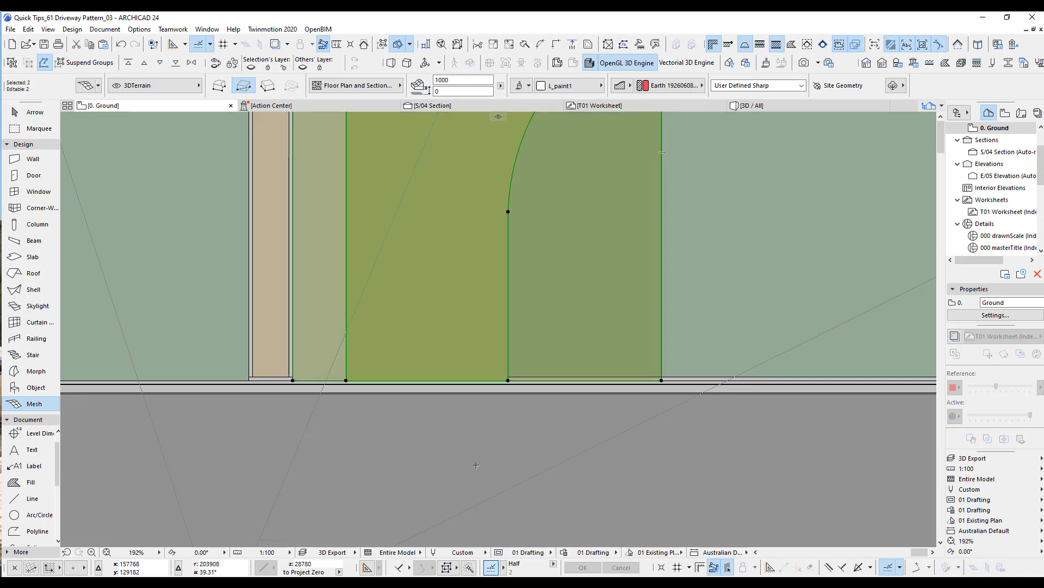
key("F5")
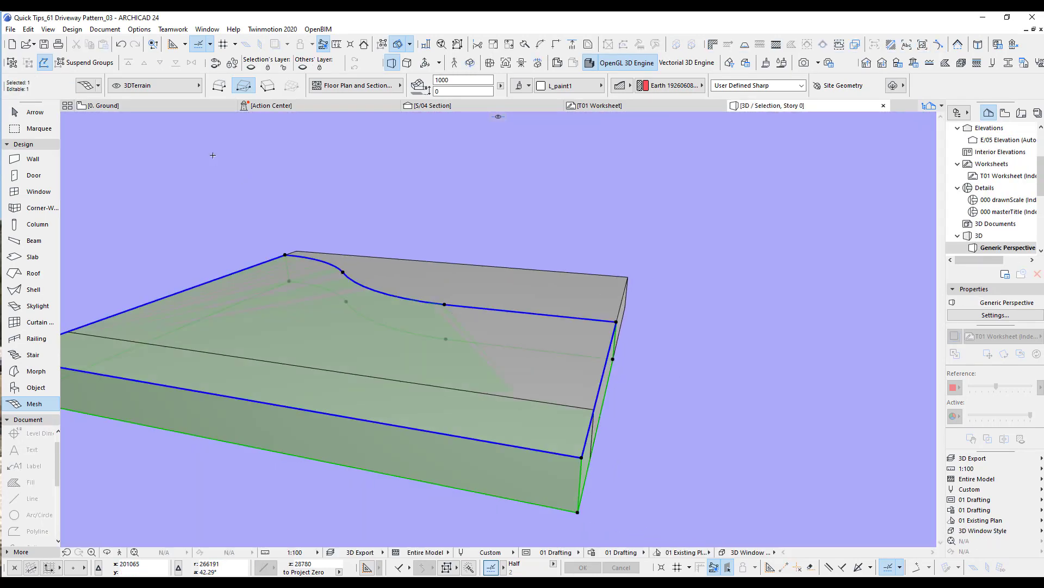
key("Escape")
Raise the street-side corner on the straight edge of the curved mesh by 1500 mm
left_click(579, 453)
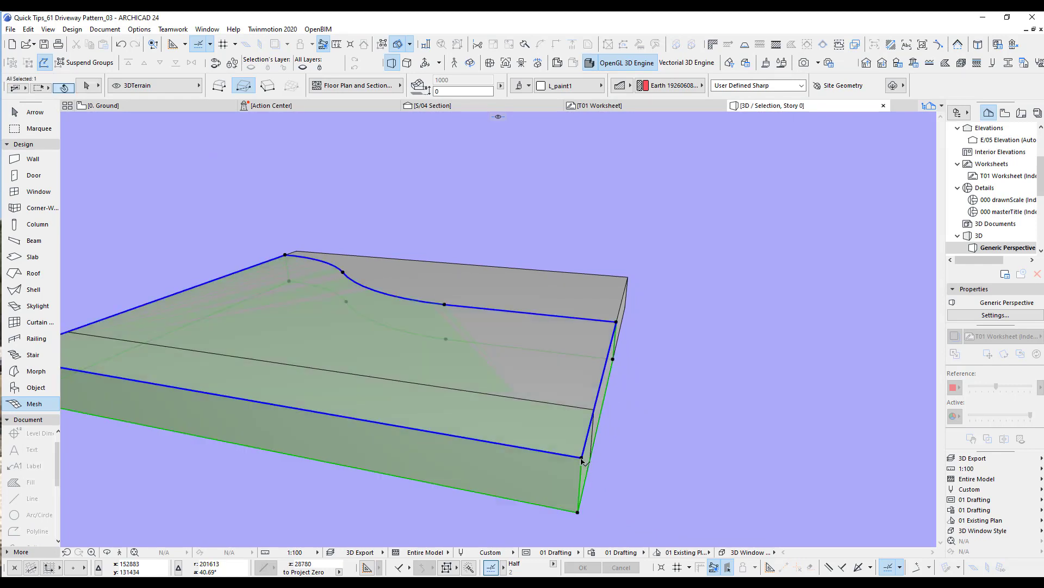
left_click(581, 455)
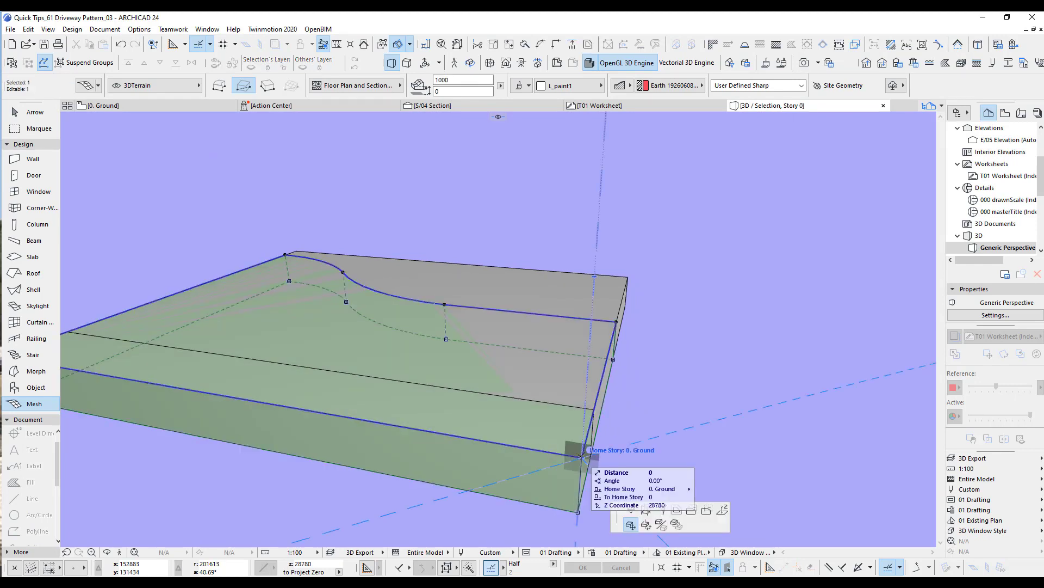
left_click(722, 509)
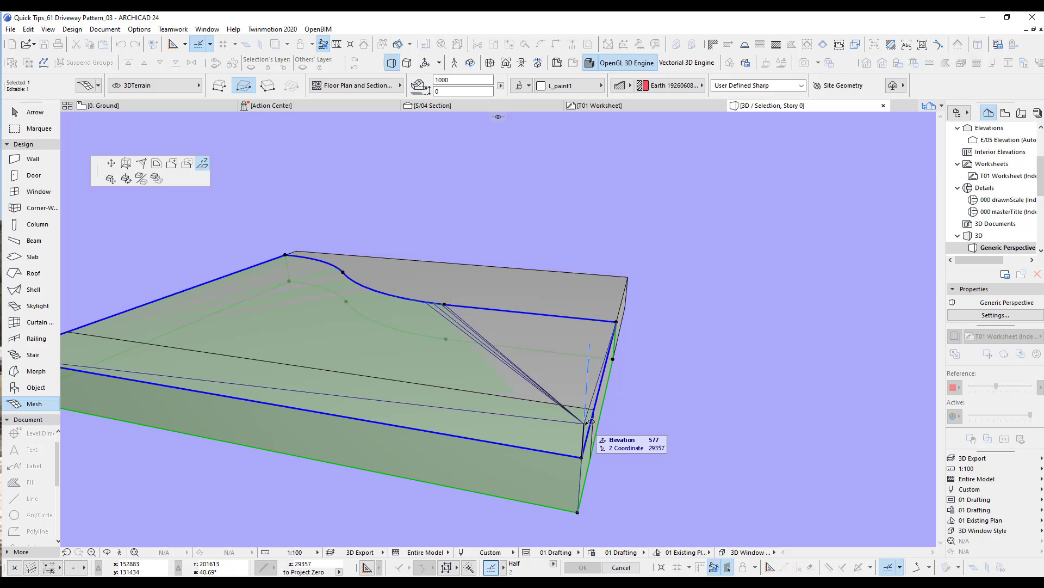
type("1500")
key("Return")
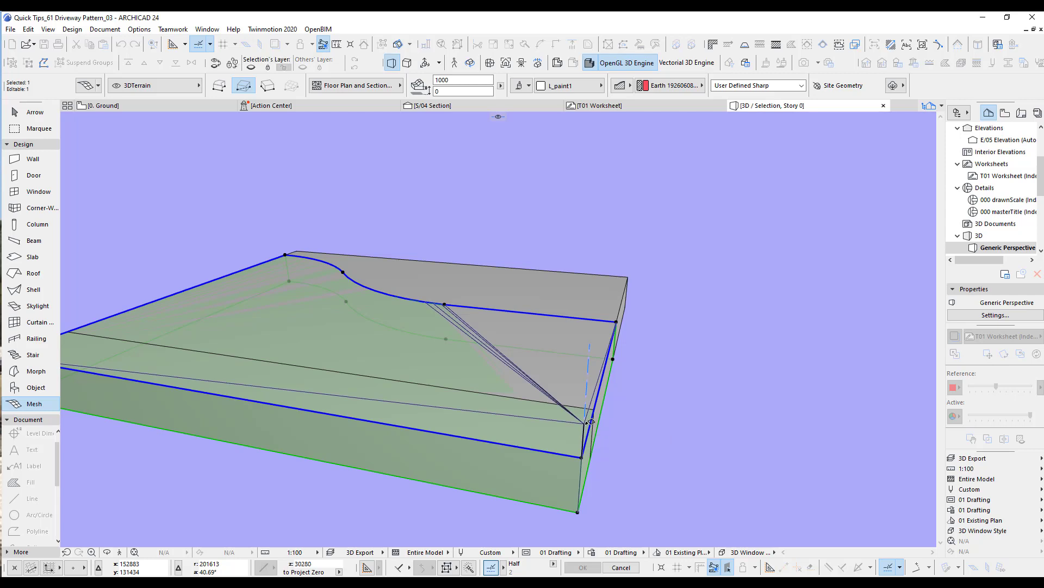
Raise the curved mesh's other street-side corner to the height of the corner already raised
left_click(617, 321)
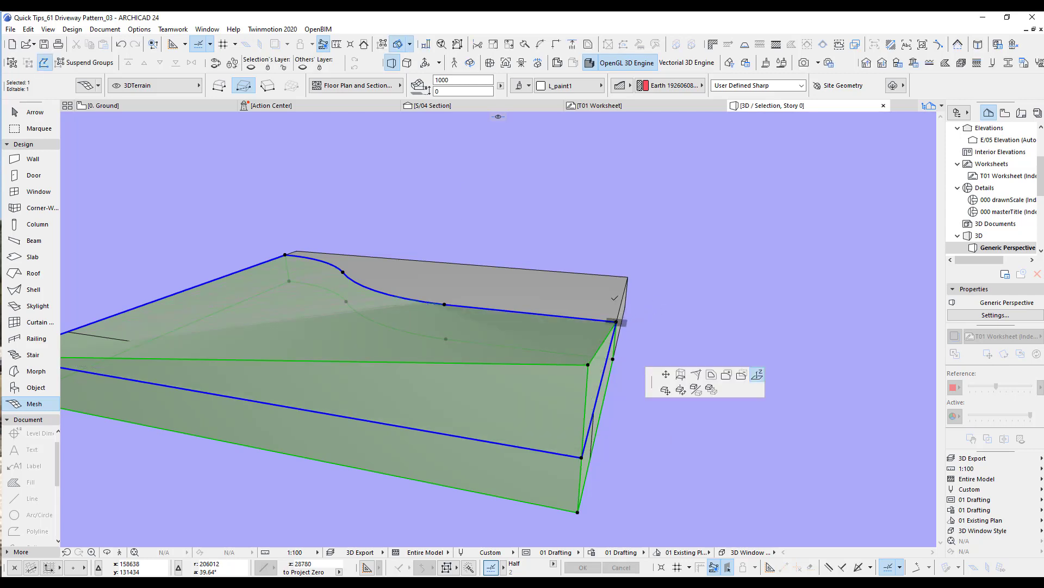
left_click(757, 374)
left_click(588, 363)
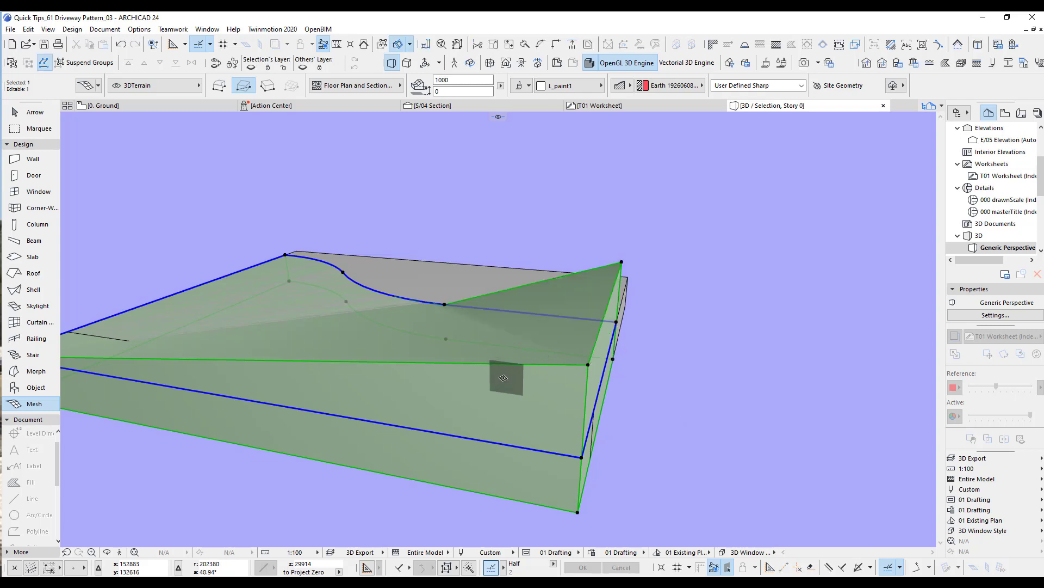
Raise the two intermediate points along the mesh's curved edge by eye to follow the slope
middle_click_drag(507, 375, 753, 329)
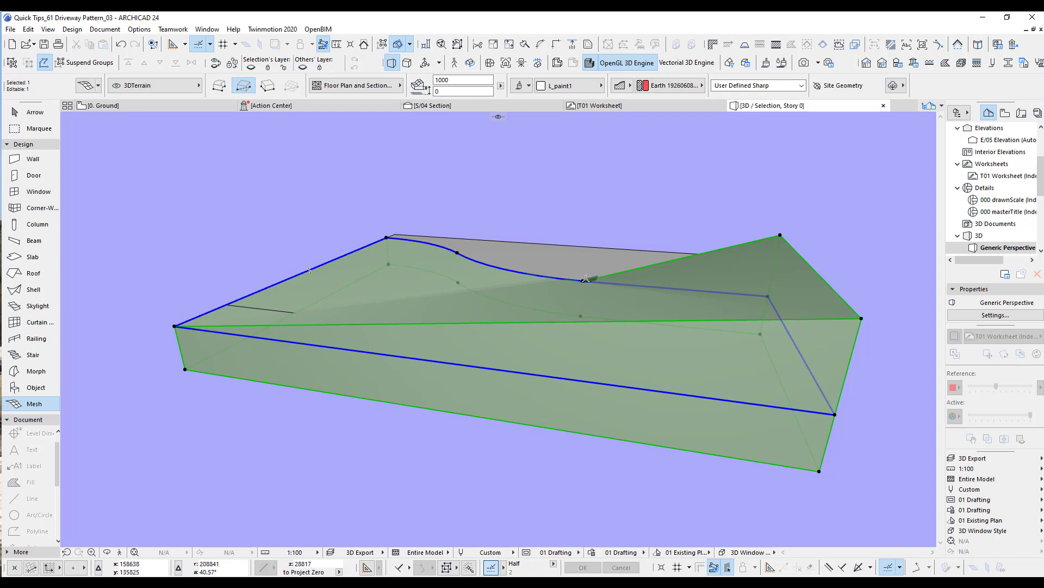
left_click(583, 280)
left_click(585, 254)
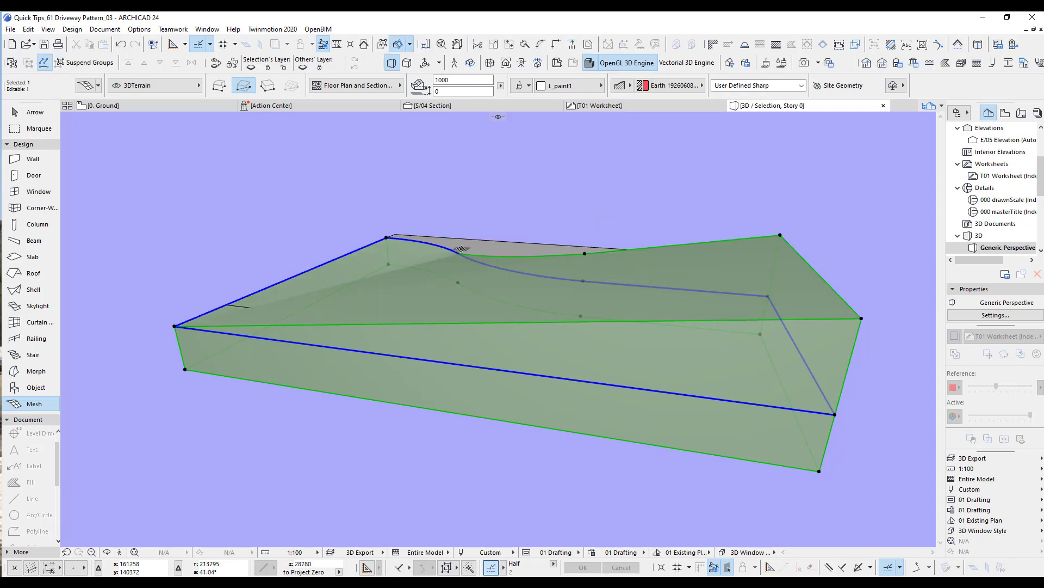
left_click(460, 253)
left_click(456, 233)
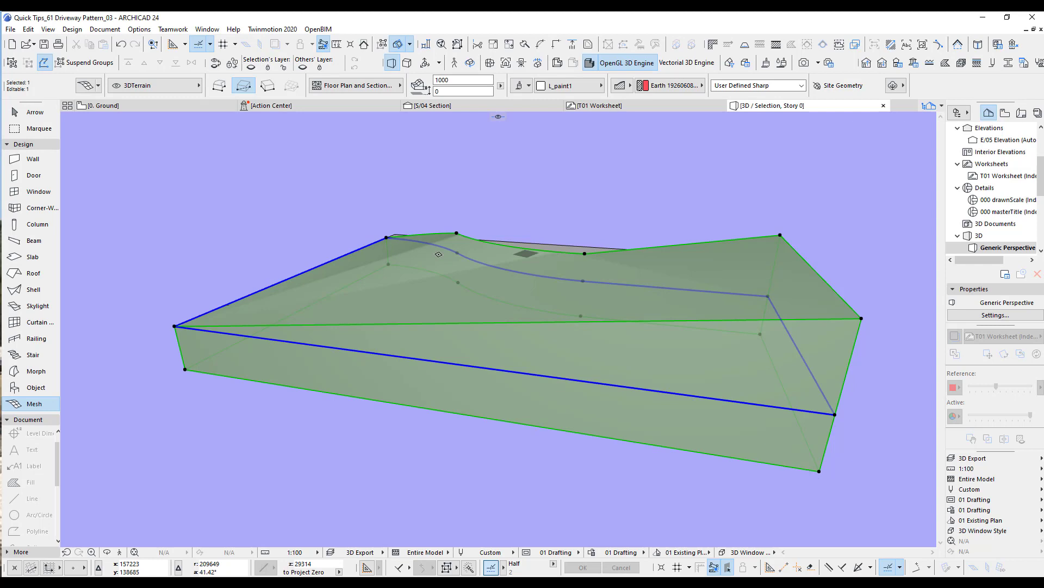
Lower the intermediate point nearest the house on the mesh's curved edge and deselect the mesh
left_click(457, 232)
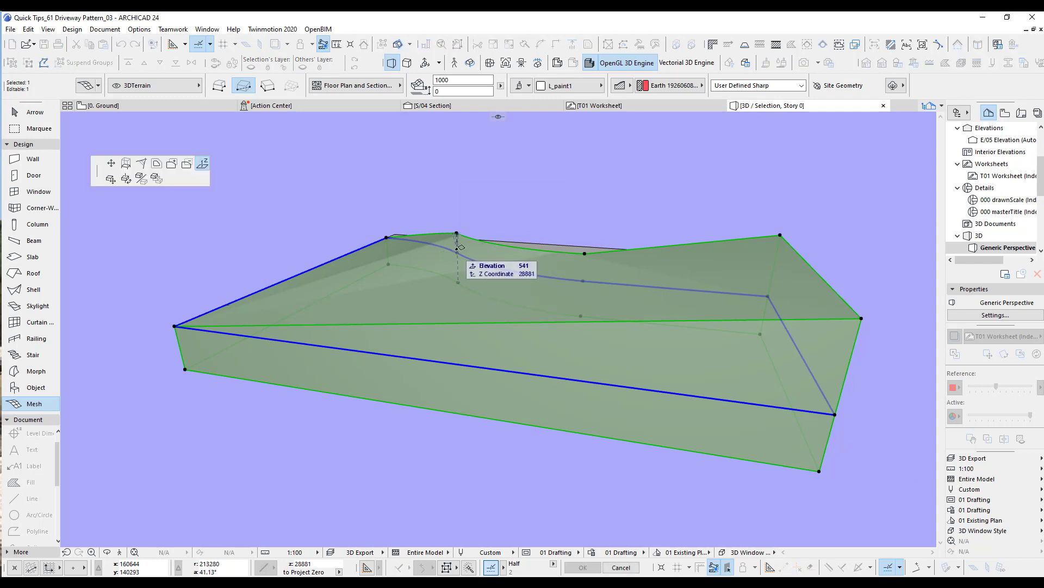
left_click(458, 253)
key("Escape")
Raise both street-side corners of the rectangular mesh by 1500 mm to match the curved mesh's raised corners, then deselect it
left_click(532, 247, "shift")
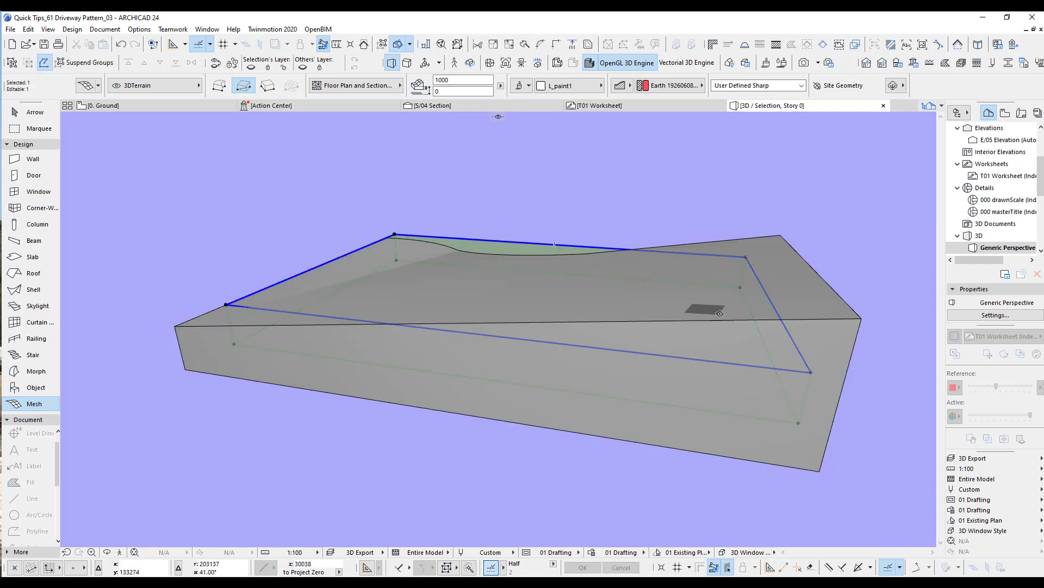
middle_click_drag(704, 309, 361, 348, "shift")
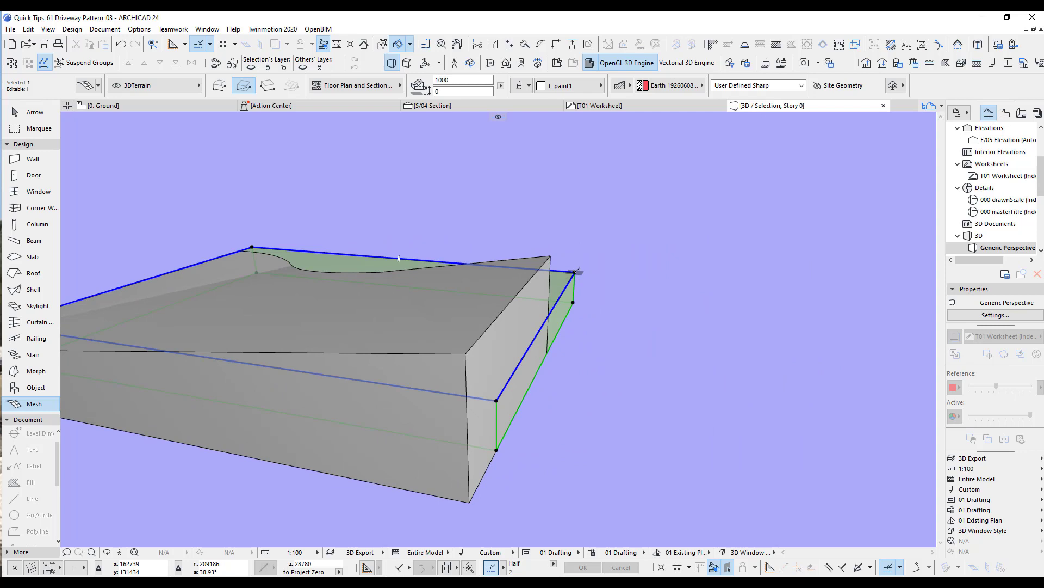
left_click(575, 272)
left_click(578, 224)
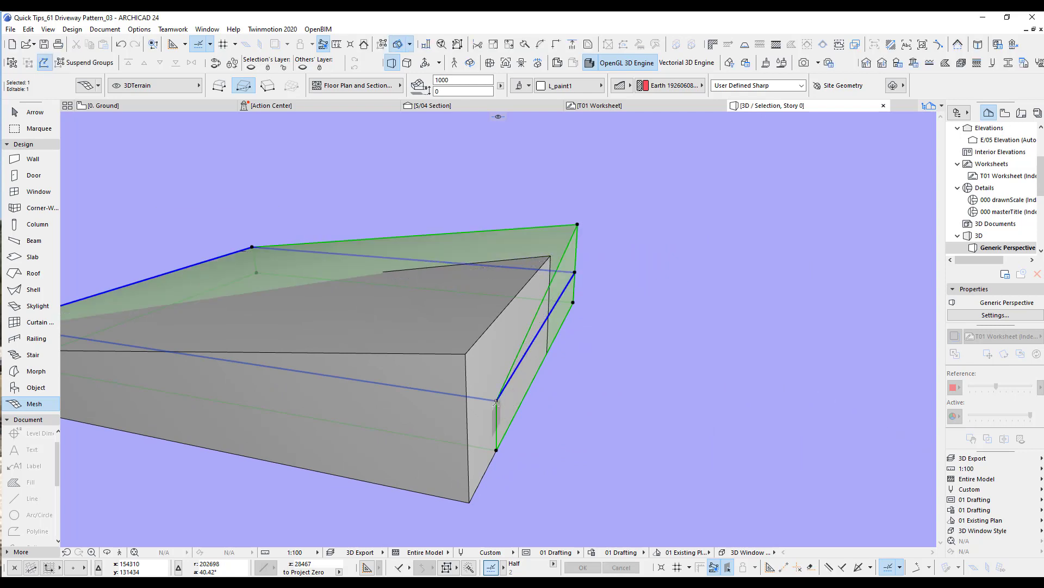
left_click(496, 400)
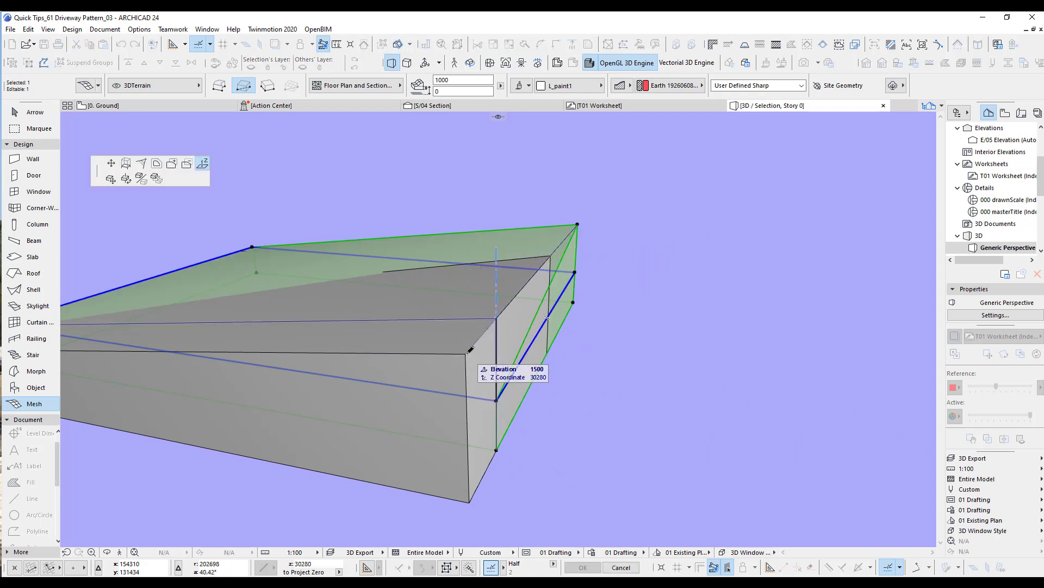
left_click(467, 352)
middle_click_drag(447, 321, 550, 409, "shift")
key("Escape")
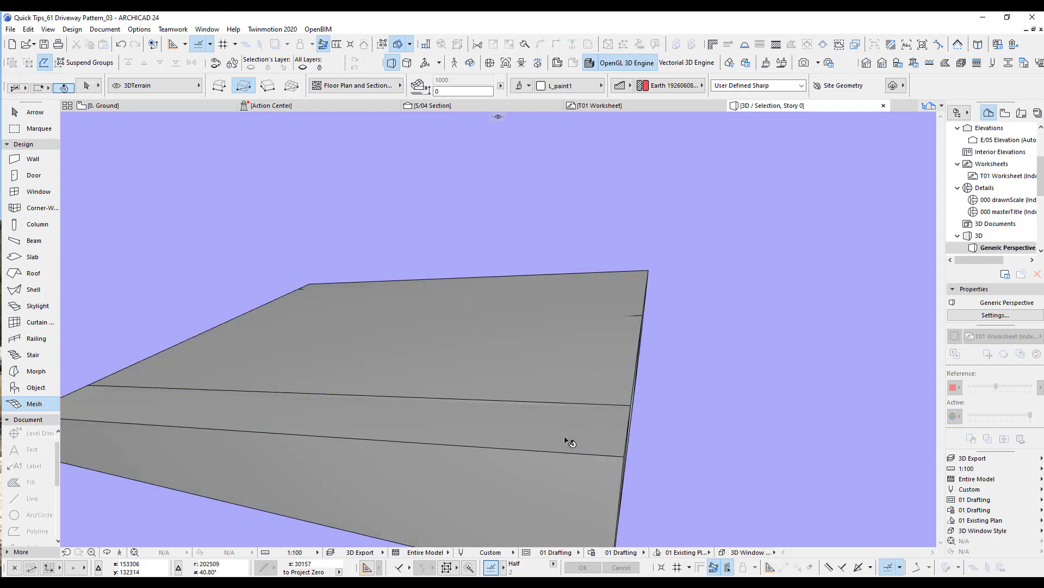
Raise the two intermediate points on the curved mesh's edge by eye above the rectangular mesh's sloping surface
left_click(569, 442)
middle_click_drag(552, 313, 494, 331, "shift")
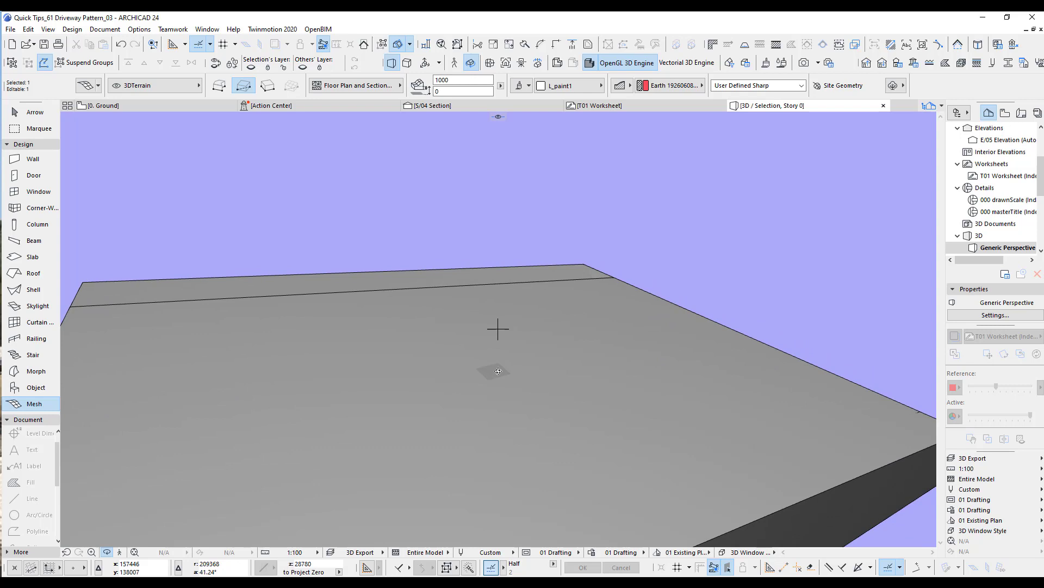
scroll(714, 409, "up", 3)
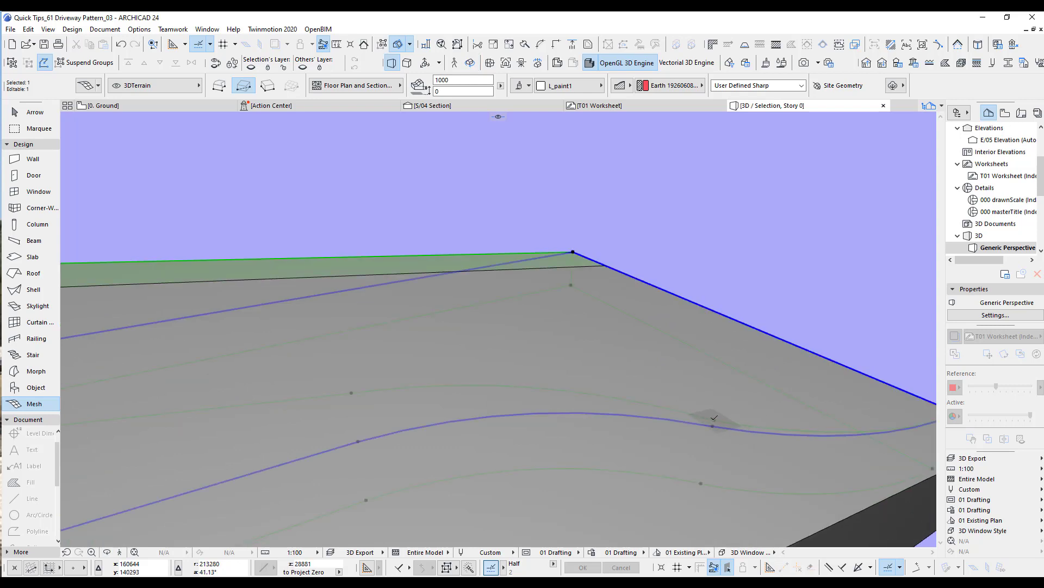
left_click(715, 417)
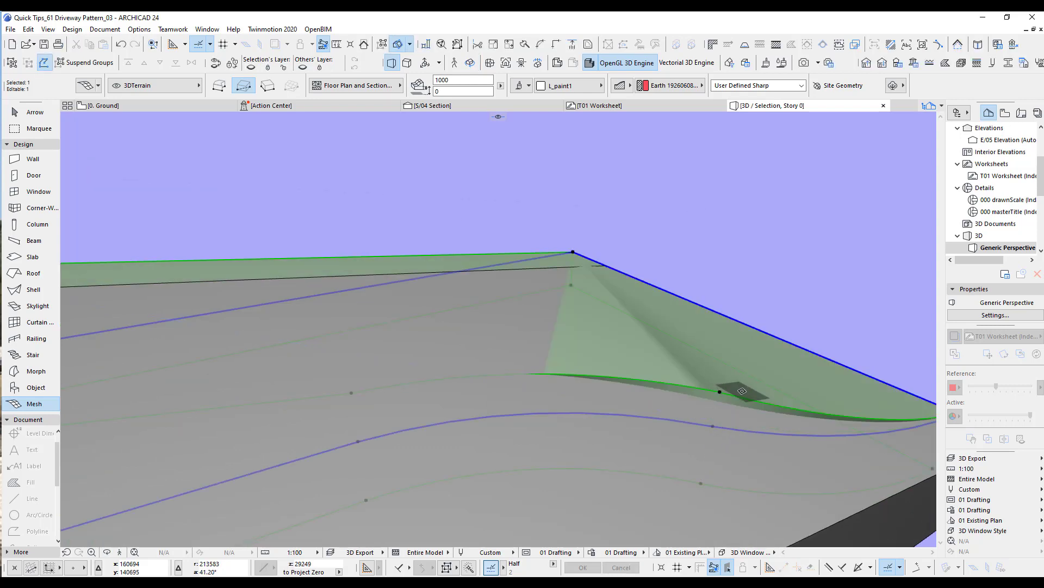
left_click(352, 393)
left_click(348, 363)
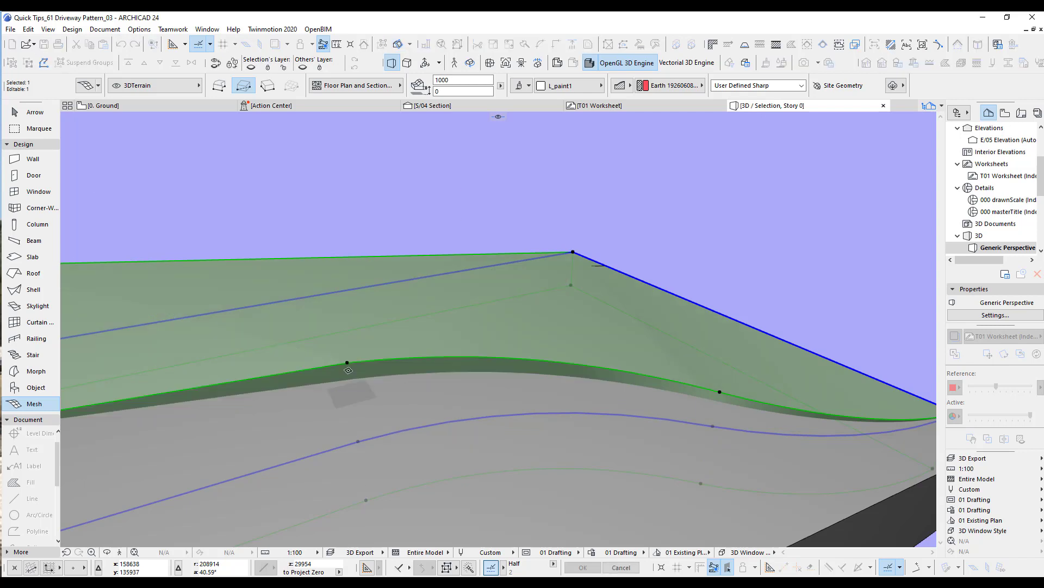
Lower the curved edge's street-side intermediate point until it sits at the rectangular mesh's surface, dismissing the update notification
scroll(347, 371, "up", 1)
scroll(347, 370, "up", 3)
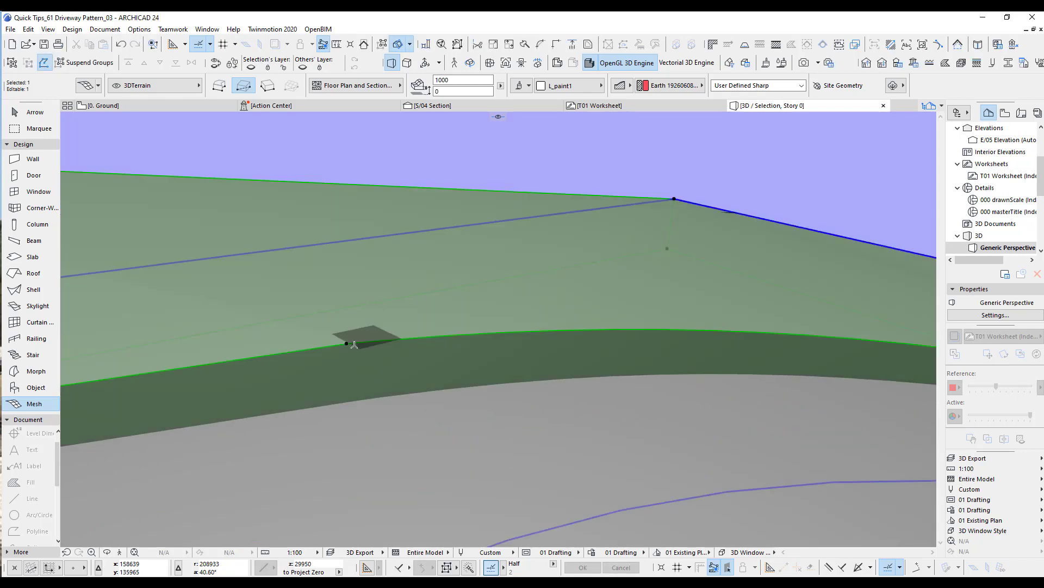
left_click(348, 341)
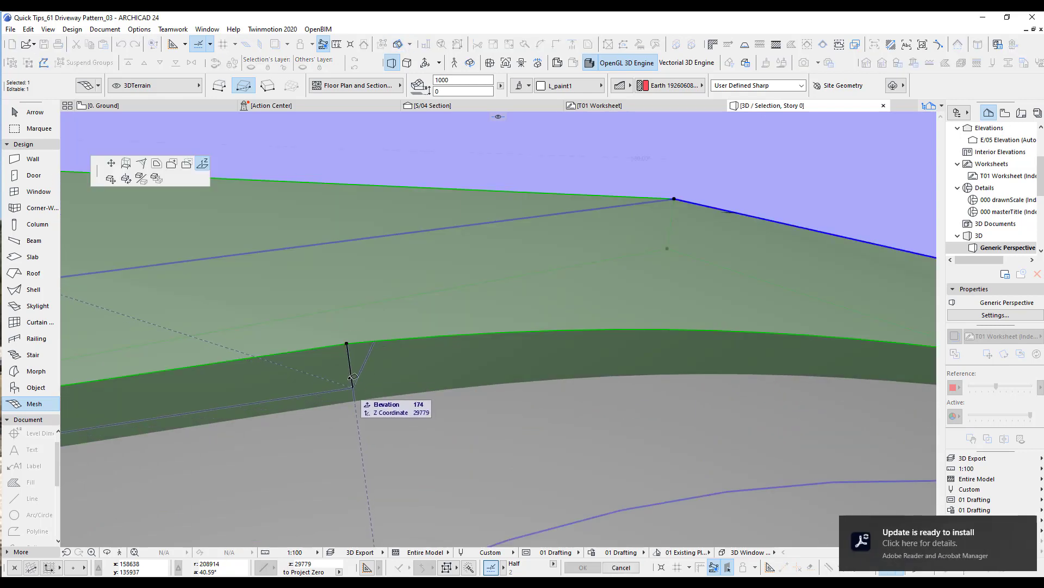
left_click(351, 380)
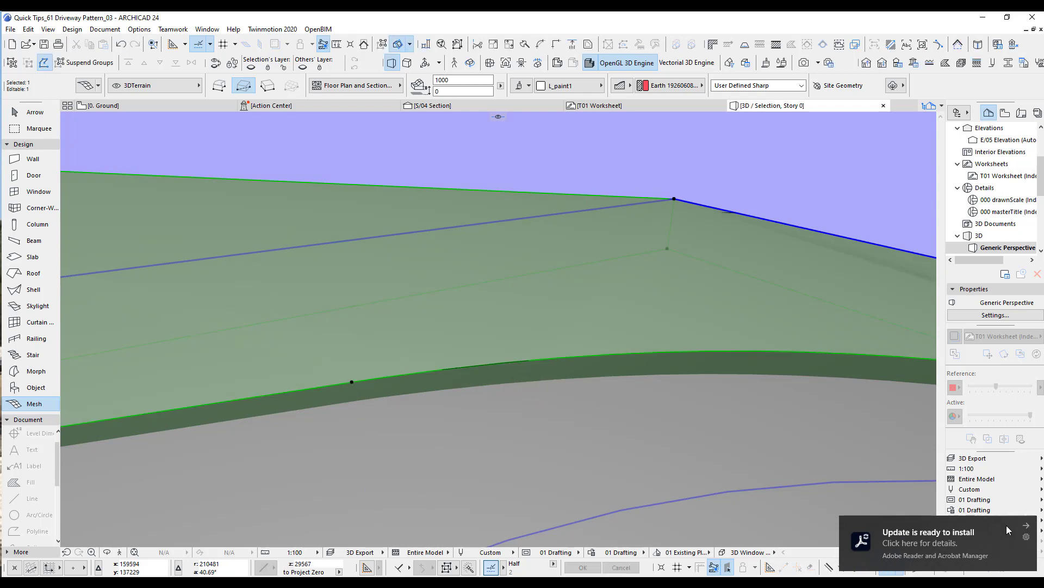
left_click(1027, 527)
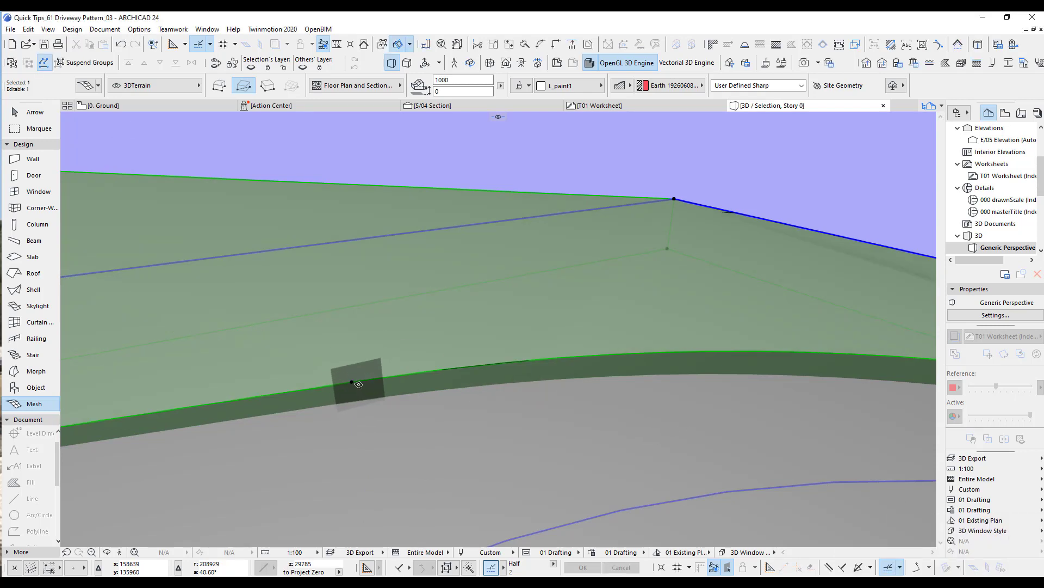
left_click(352, 380)
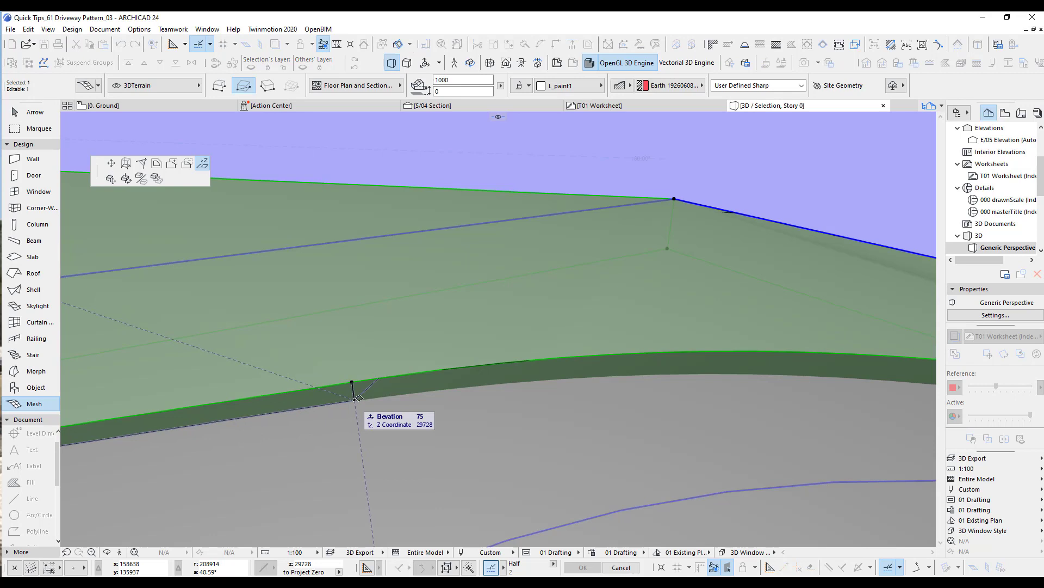
left_click(354, 399)
Lower the curved edge's intermediate point nearer the house by about 124 mm to the rectangular mesh's surface
scroll(558, 408, "down", 2)
middle_click_drag(557, 408, 419, 403)
scroll(563, 429, "up", 2)
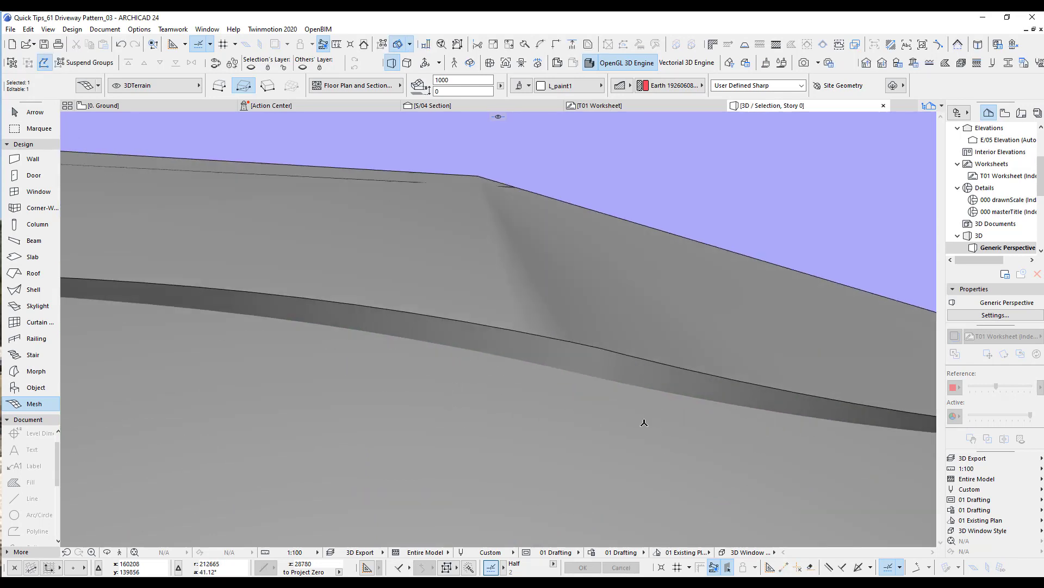
left_click(585, 322)
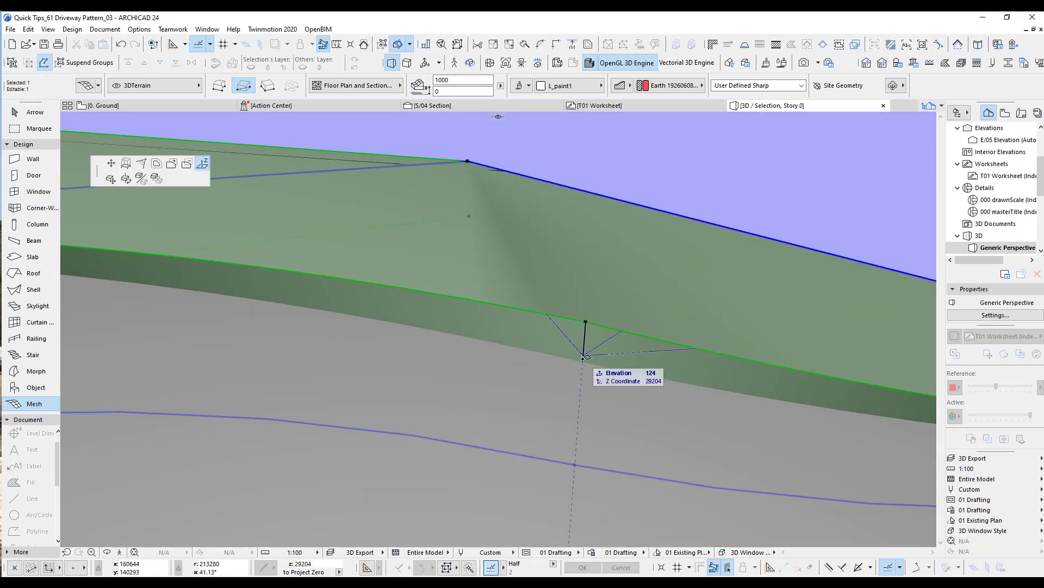
left_click(585, 361)
mouse_move(604, 350)
middle_mouse_down("shift")
mouse_move(691, 331)
mouse_move(612, 344)
middle_mouse_up("shift")
scroll(515, 313, "up", 2)
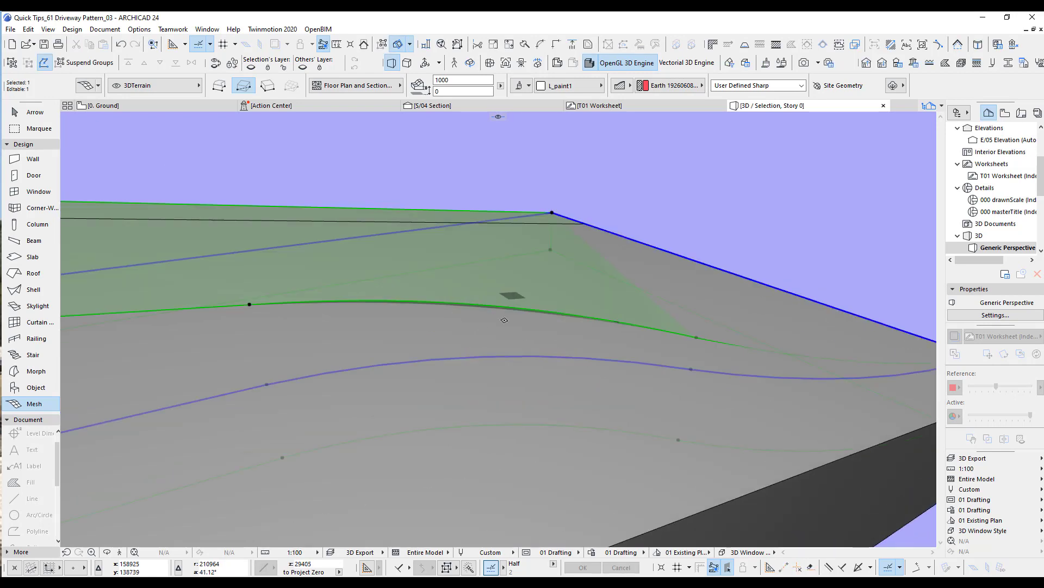
Delete the rectangular reference mesh, keeping only the curved driveway mesh
scroll(524, 329, "down", 4)
middle_click_drag(525, 330, 596, 298)
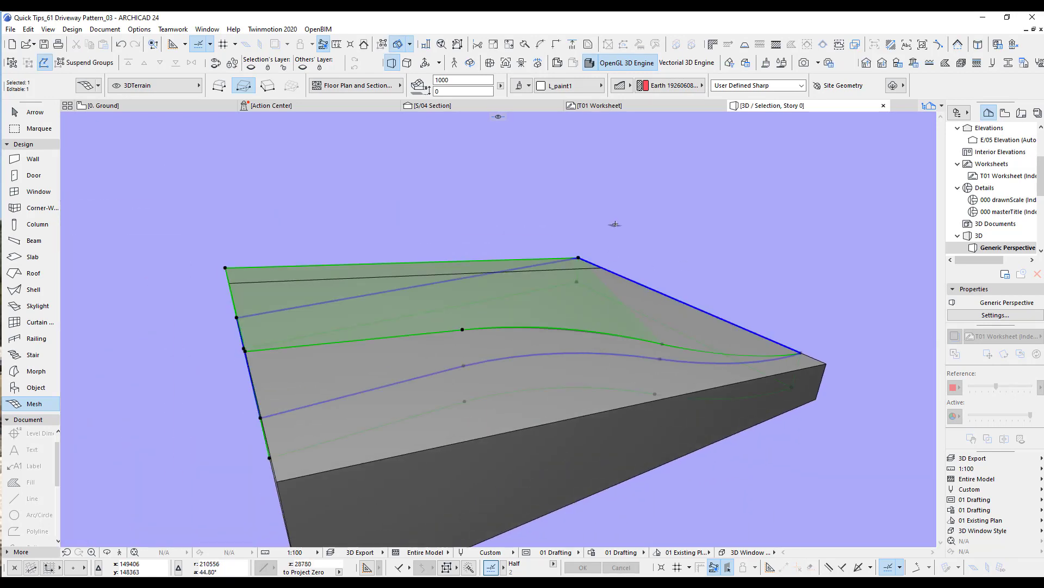
left_click(455, 433)
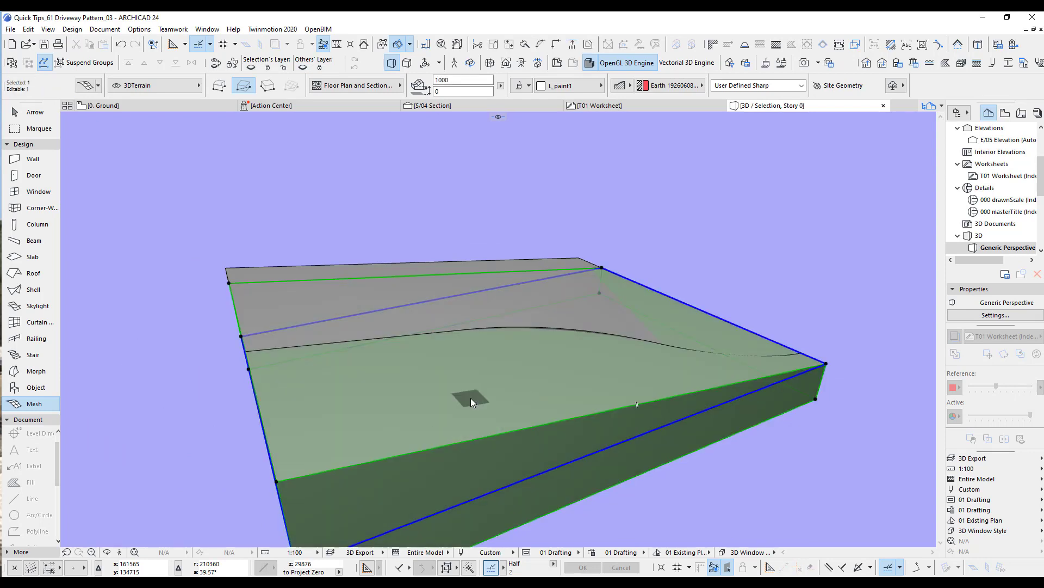
key("Delete")
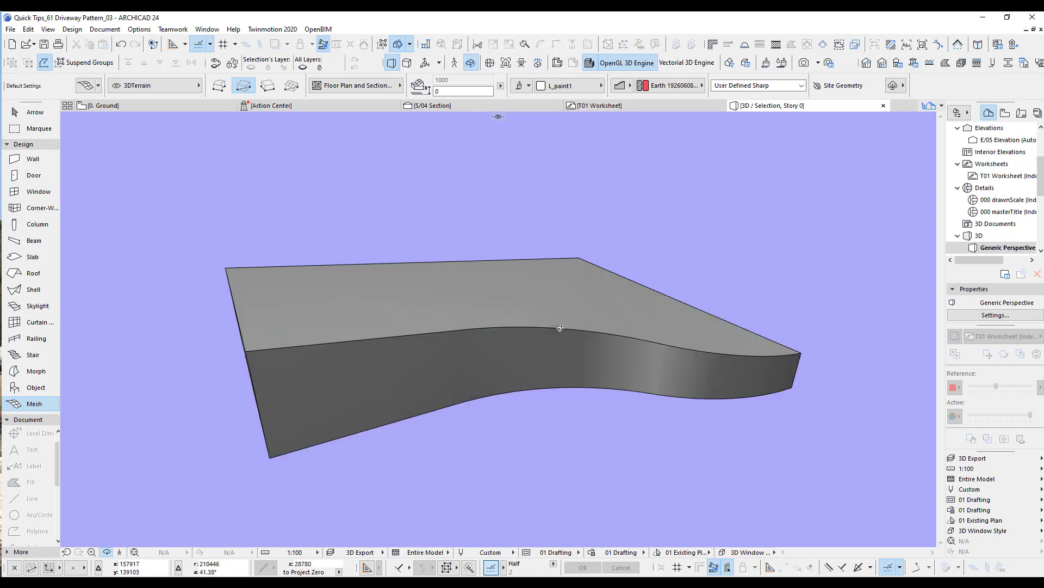
Examine the sloping curved mesh on its own and within the full 3D model between the street and the garage
middle_click_drag(560, 327, 652, 199, "shift")
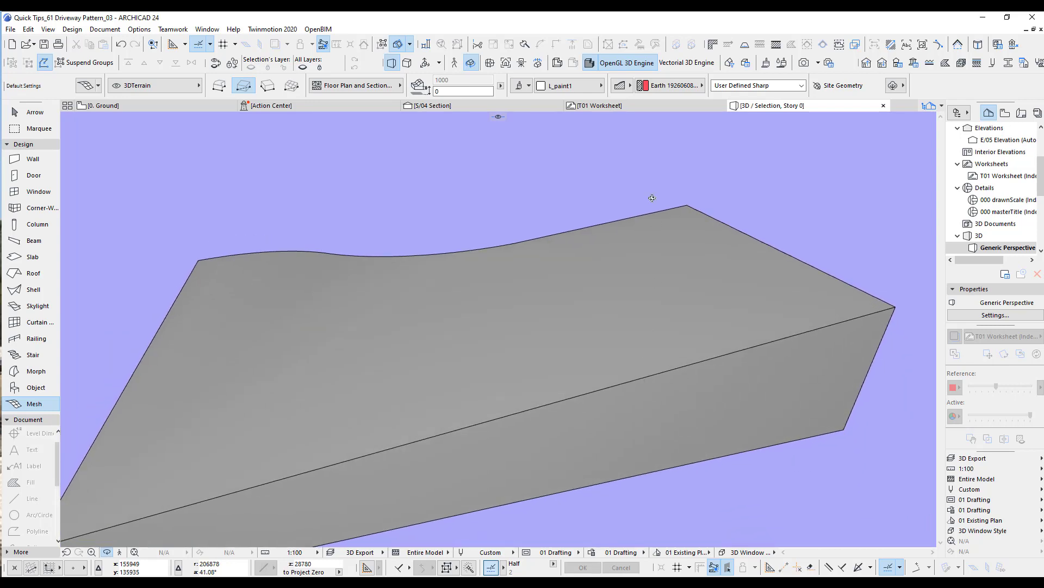
middle_click_drag(323, 352, 421, 340, "shift")
mouse_move(461, 304)
middle_mouse_down()
mouse_move(495, 283)
mouse_move(445, 310)
middle_mouse_up()
scroll(494, 282, "down", 1)
key("F2")
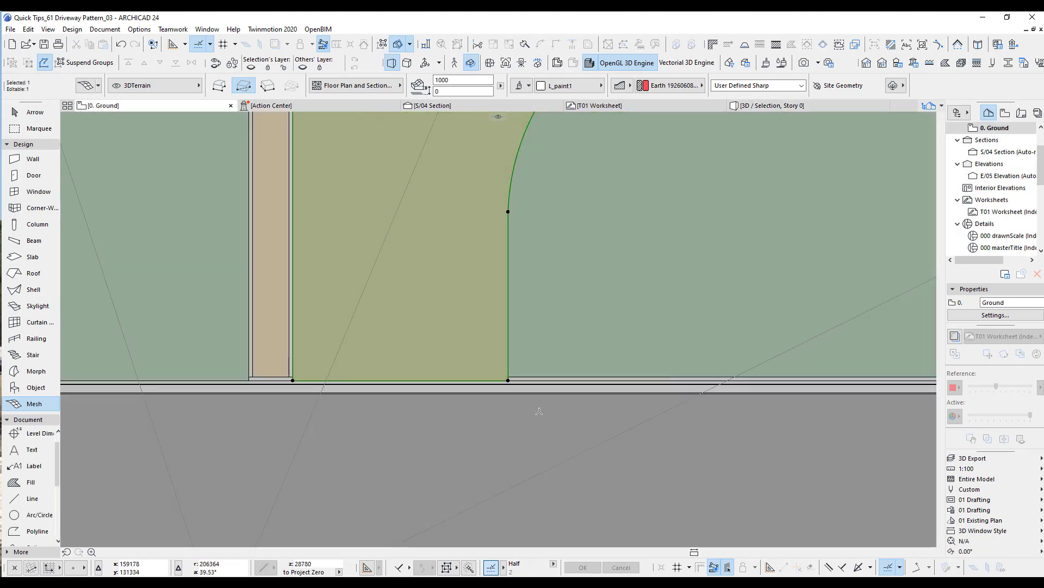
key("F3")
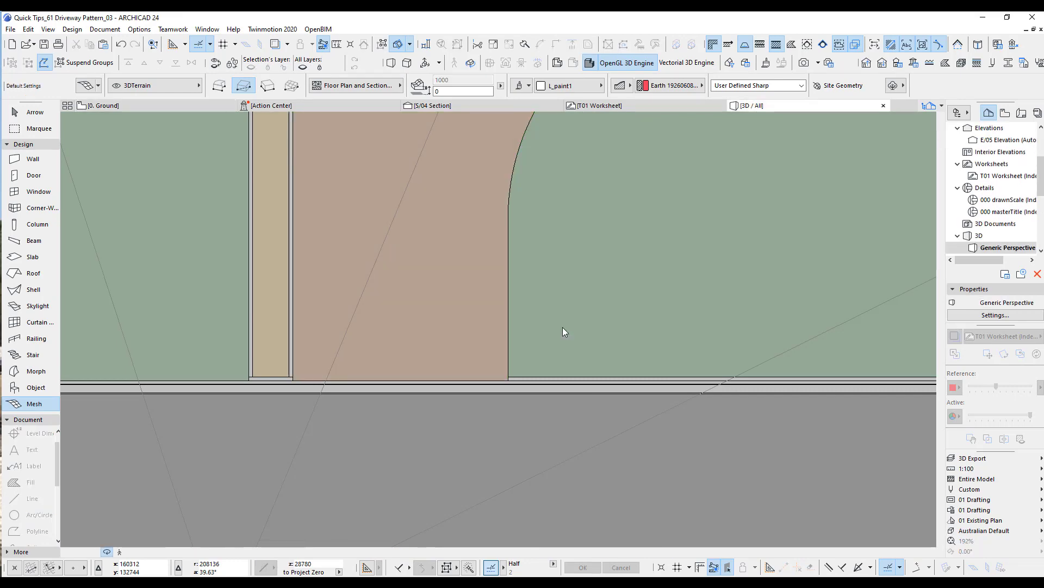
middle_click_drag(562, 328, 473, 338, "shift")
scroll(455, 354, "down", 5)
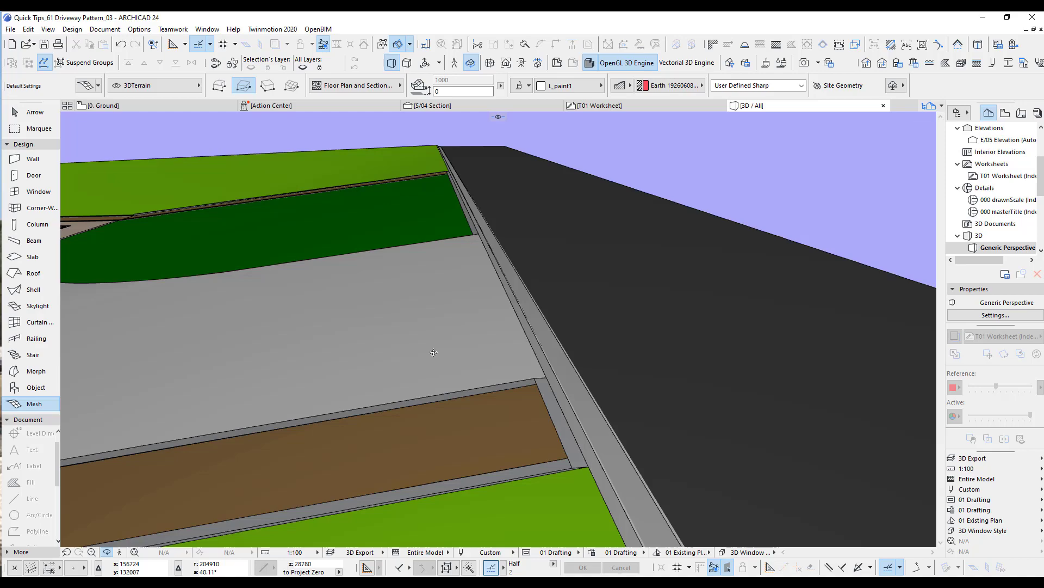
middle_click_drag(593, 333, 518, 332)
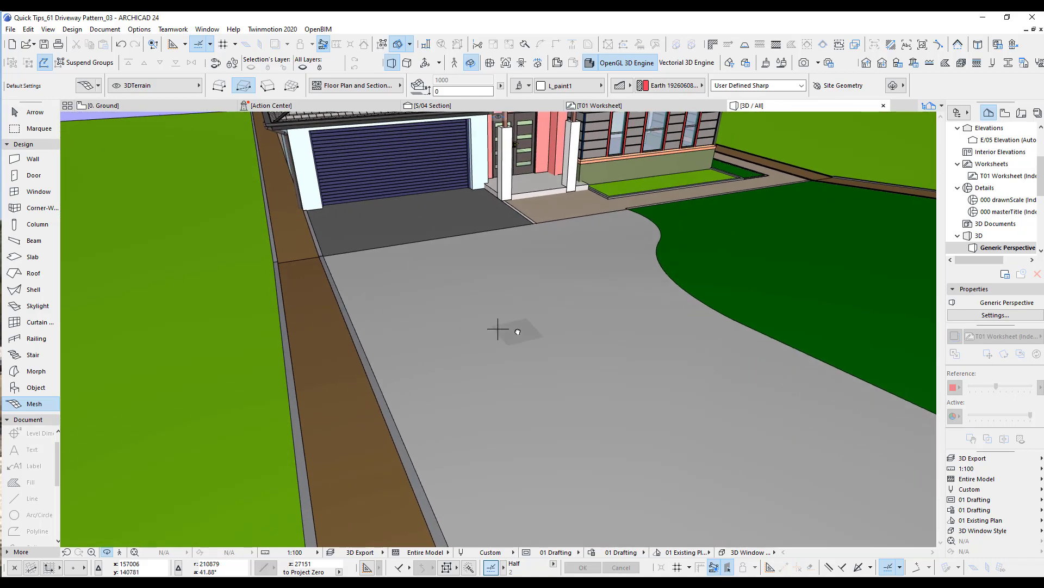
Place a copy of the curved driveway mesh in the empty area beside the site on the 0. Ground floor plan
key("F2")
scroll(512, 317, "down", 4)
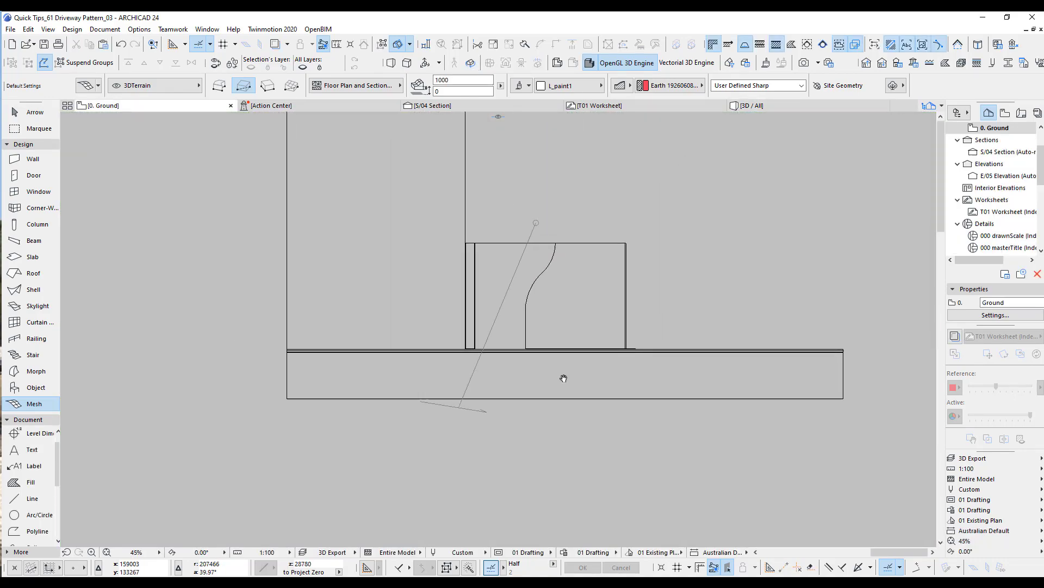
middle_click_drag(564, 375, 645, 403)
left_click(603, 364)
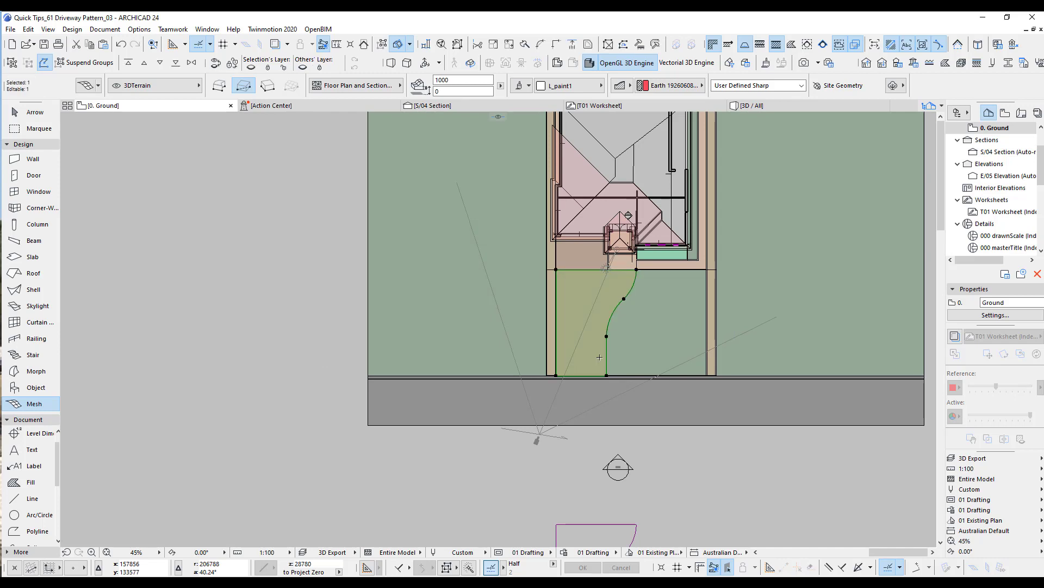
key("ctrl+t")
left_click(599, 357)
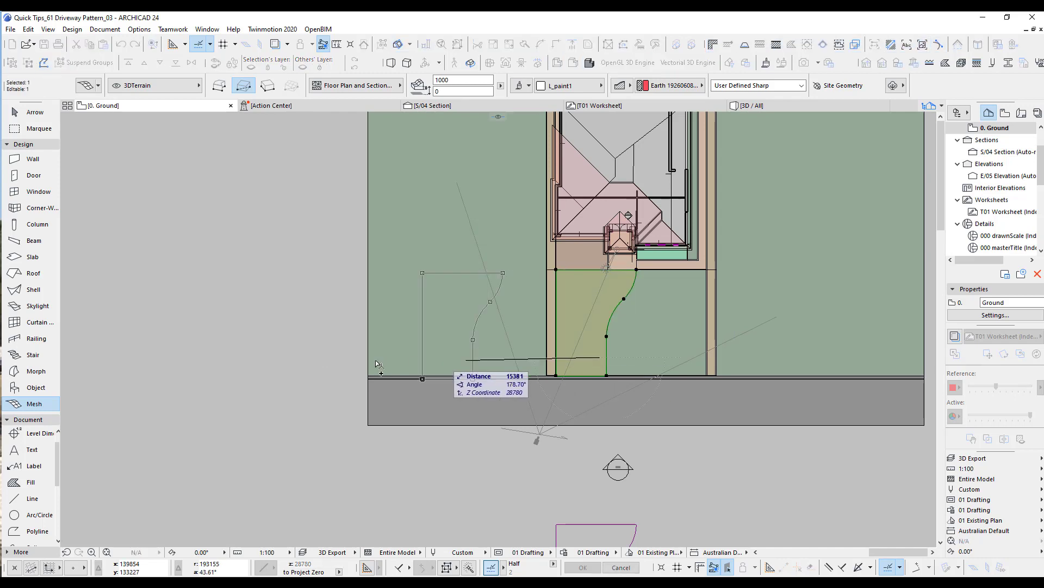
middle_click_drag(357, 359, 582, 362)
left_click(325, 358)
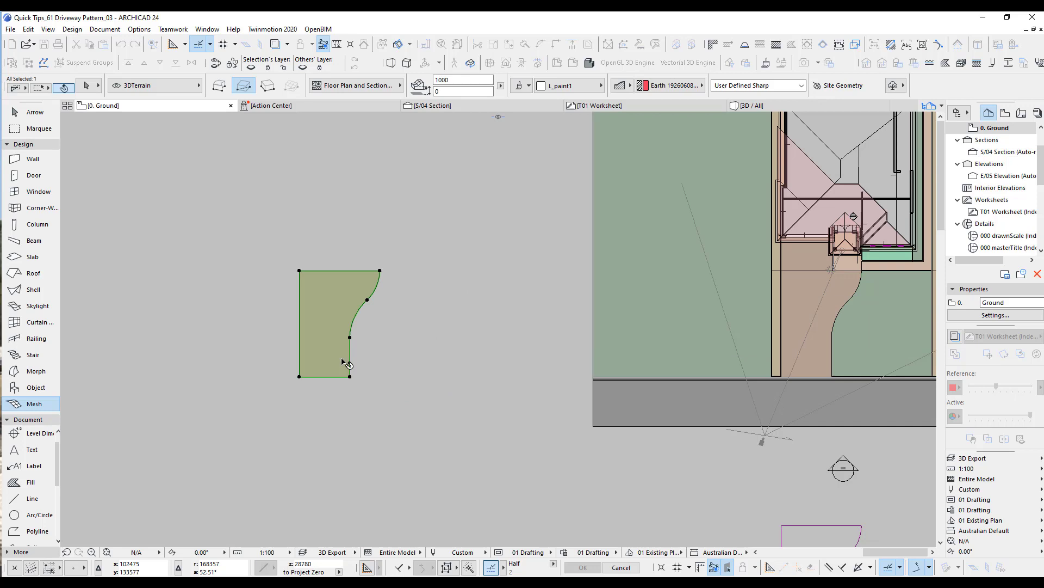
key("Escape")
Choose the L_Driveway1 override surface in the Slab tool's default settings, review the cover fill options, and accept the settings
scroll(378, 351, "up", 4)
middle_click_drag(381, 354, 522, 389)
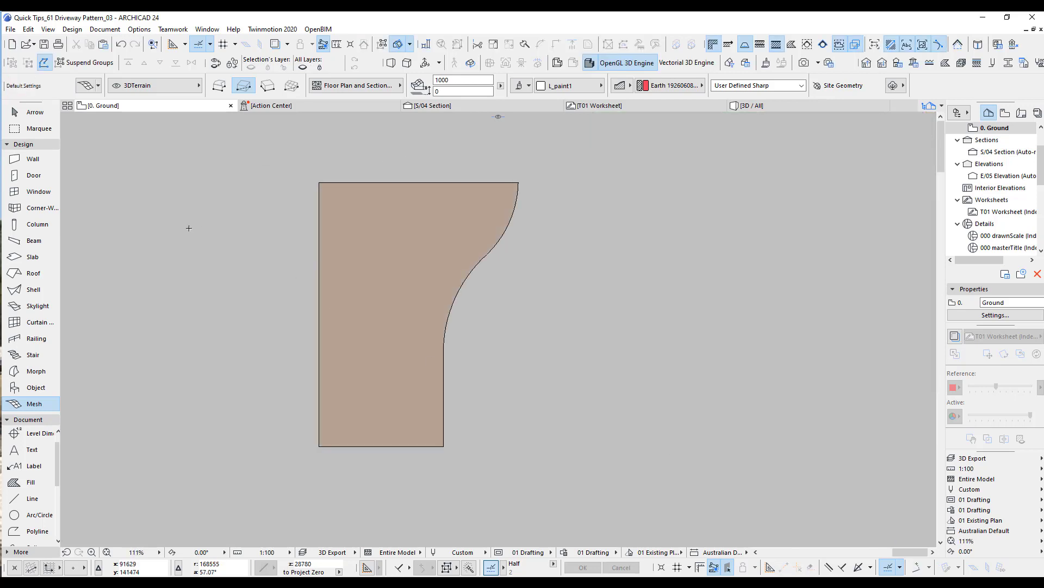
double_click(32, 260)
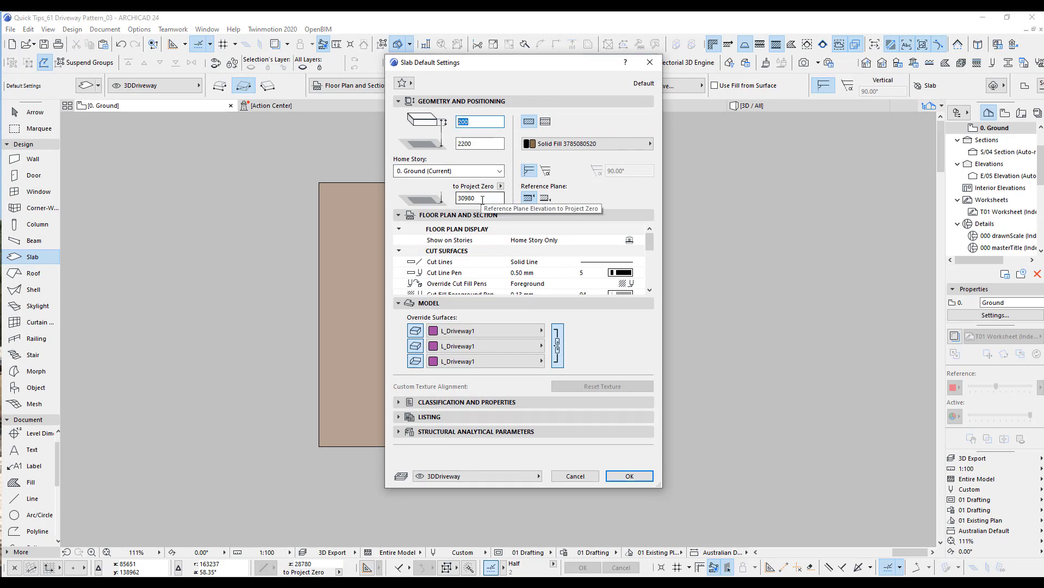
left_click(458, 330)
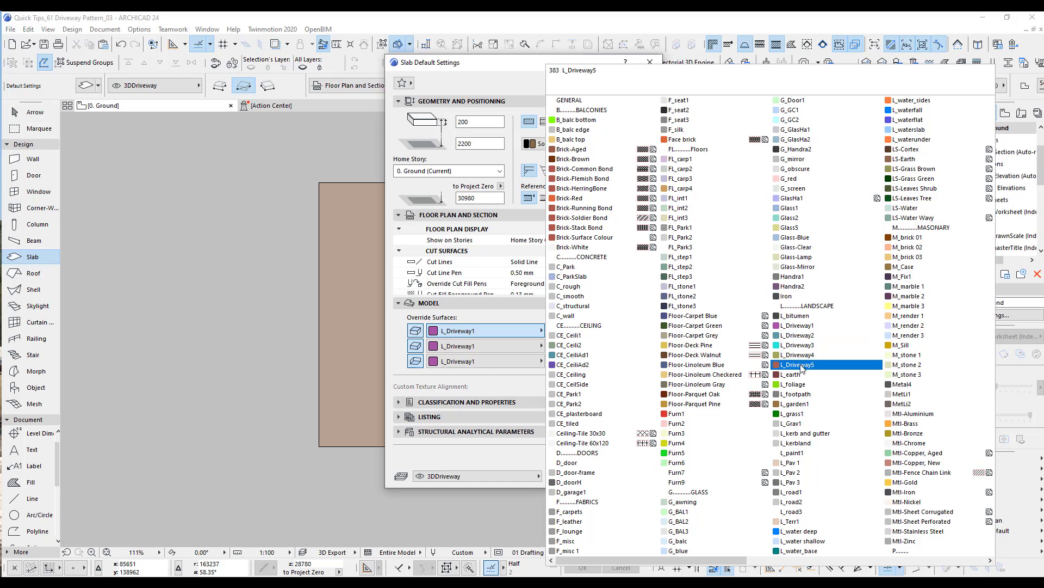
left_click(805, 325)
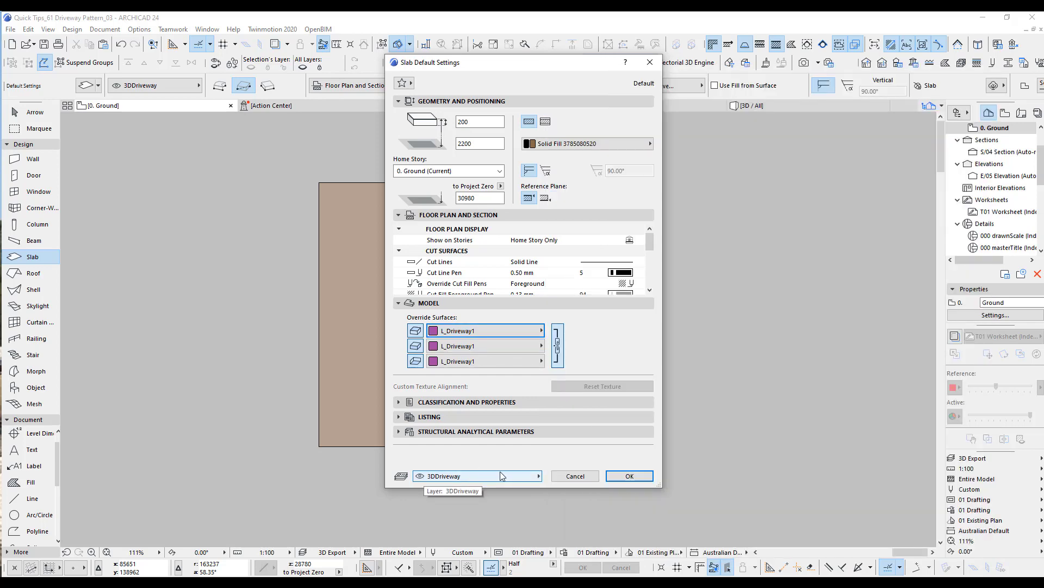
left_click_drag(651, 243, 651, 289)
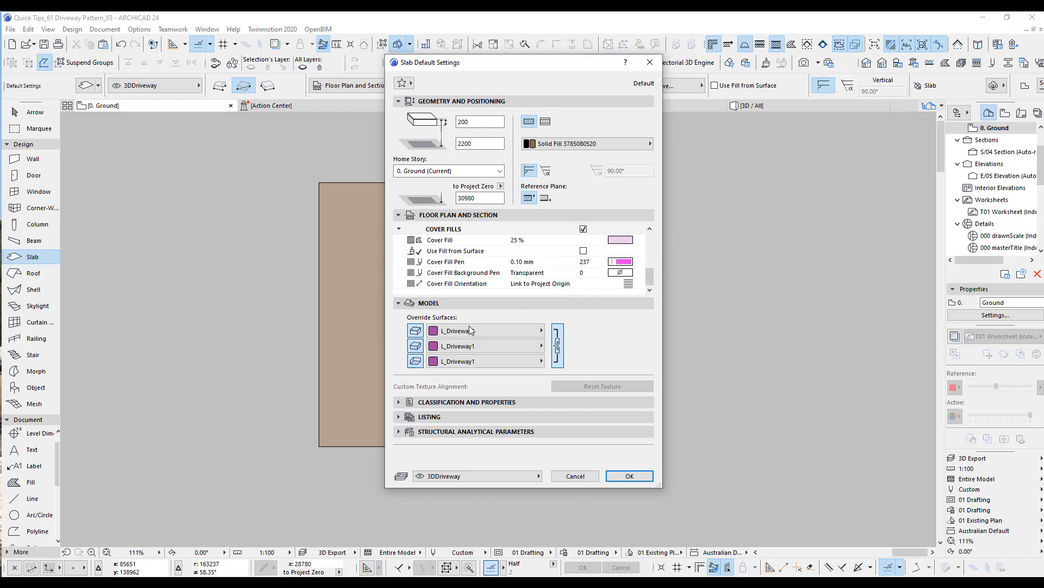
left_click(631, 476)
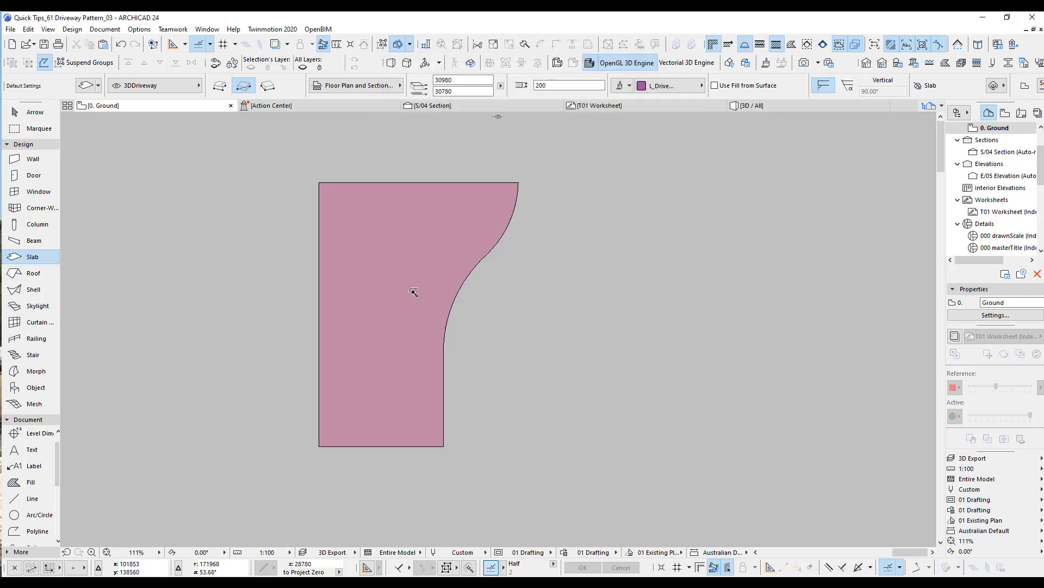
Examine the driveway slab and the mesh beneath it on their own in 3D, and return to the ground floor plan
left_click(43, 115)
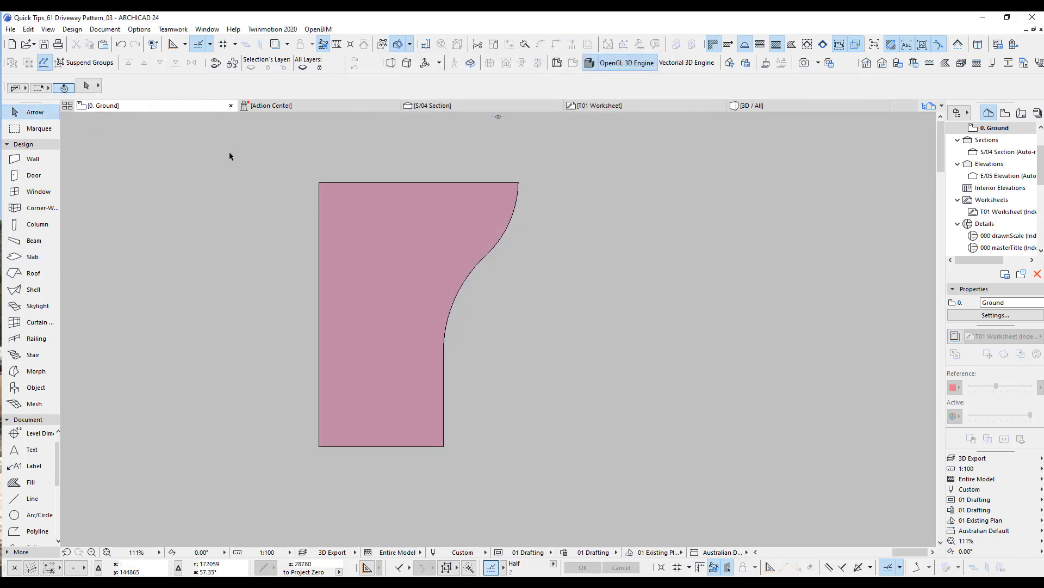
left_click_drag(220, 154, 634, 477)
key("F5")
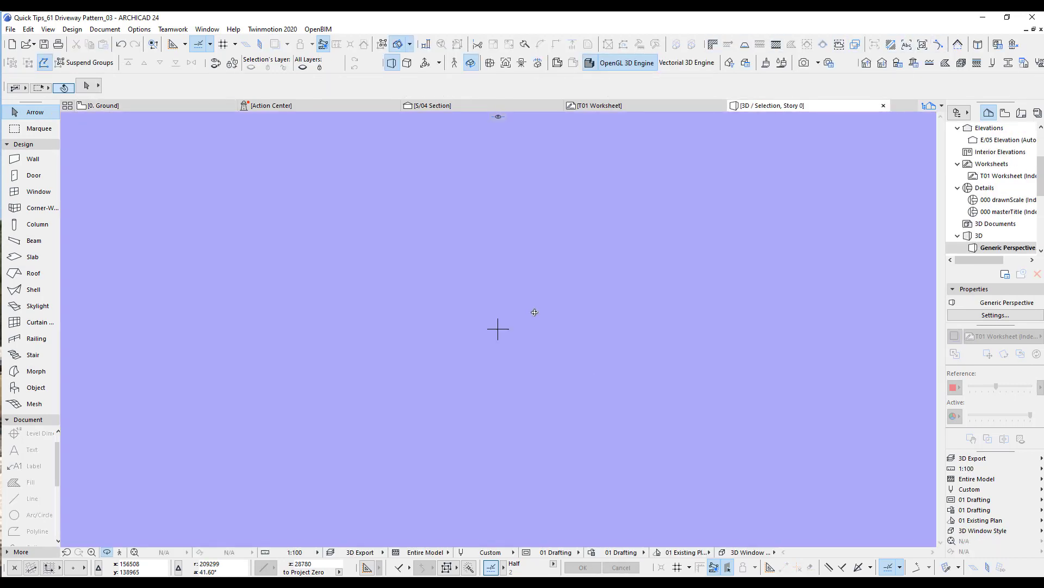
scroll(530, 320, "up", 1)
middle_click_drag(529, 344, 251, 340, "shift")
left_click_drag(251, 339, 621, 366)
middle_click_drag(622, 366, 549, 366, "shift")
key("F2")
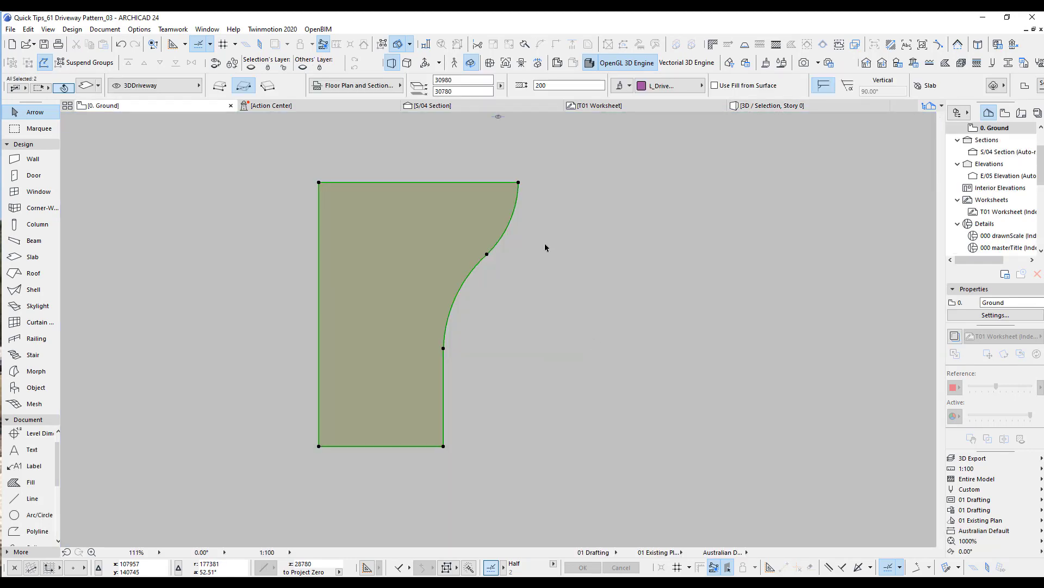
left_click(544, 243)
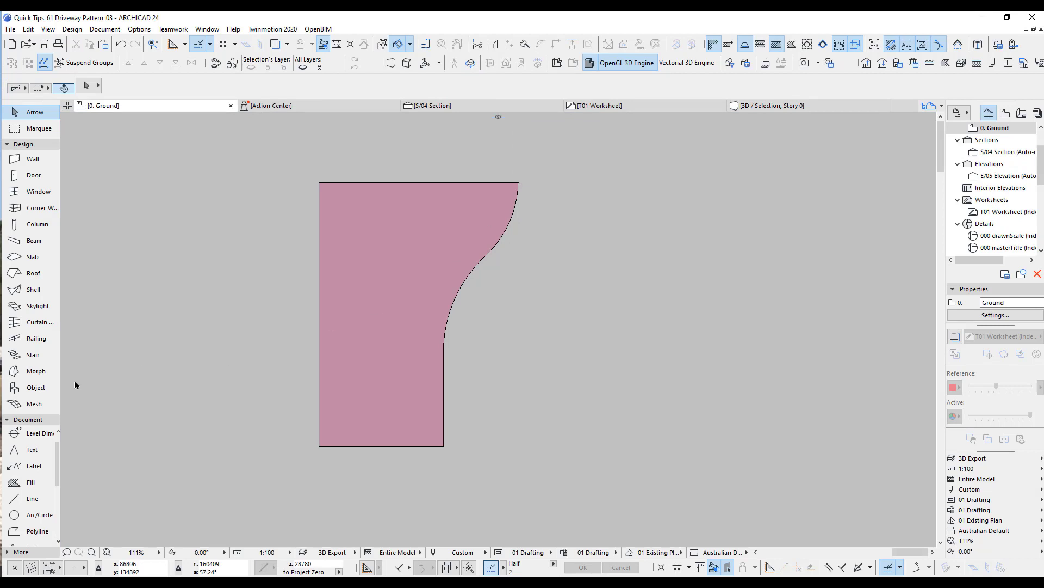
Offset the driveway slab's outline 100 mm inward to form a border strip and a separate inner slab
left_click(35, 261)
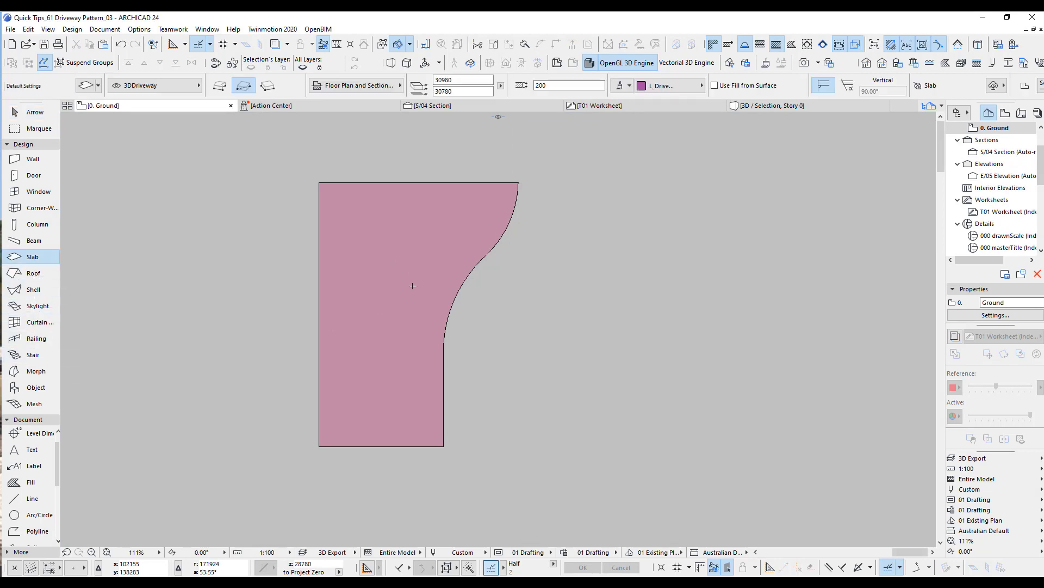
middle_click_drag(499, 297, 551, 322)
left_click(529, 247, "shift")
scroll(373, 196, "up", 5)
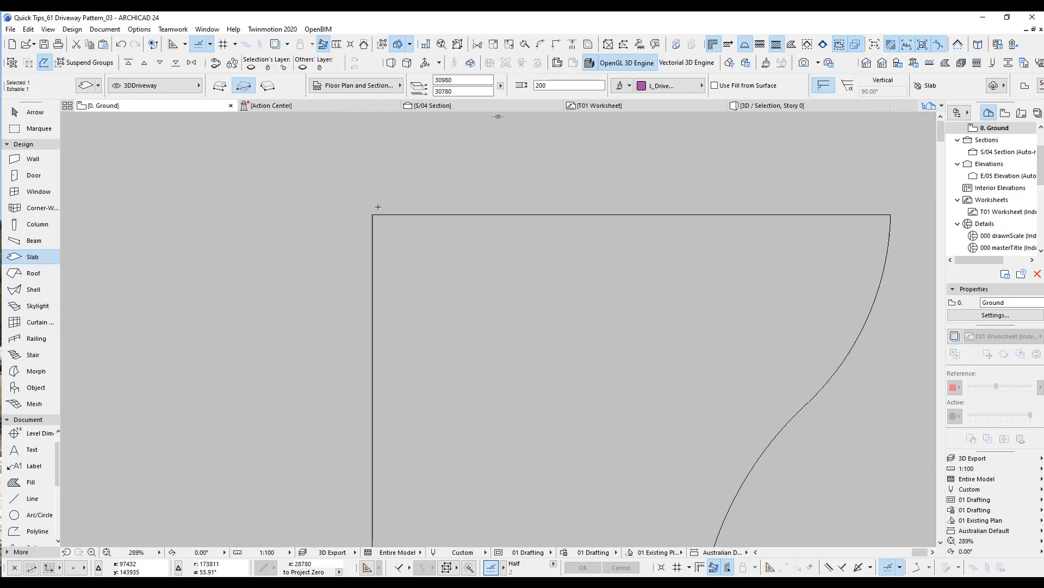
left_click(374, 216)
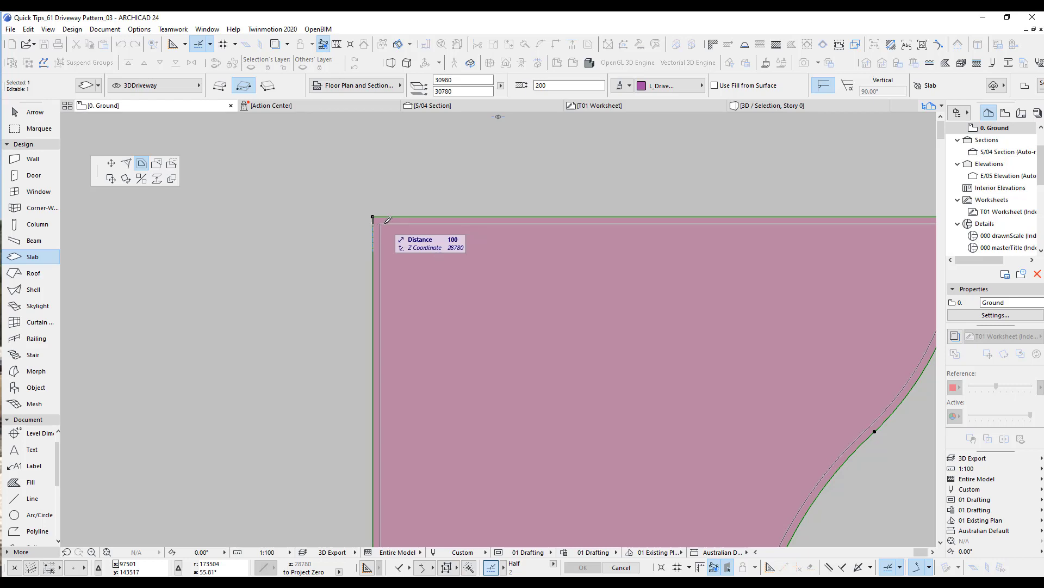
left_click(388, 220)
key("Escape")
left_click(414, 219)
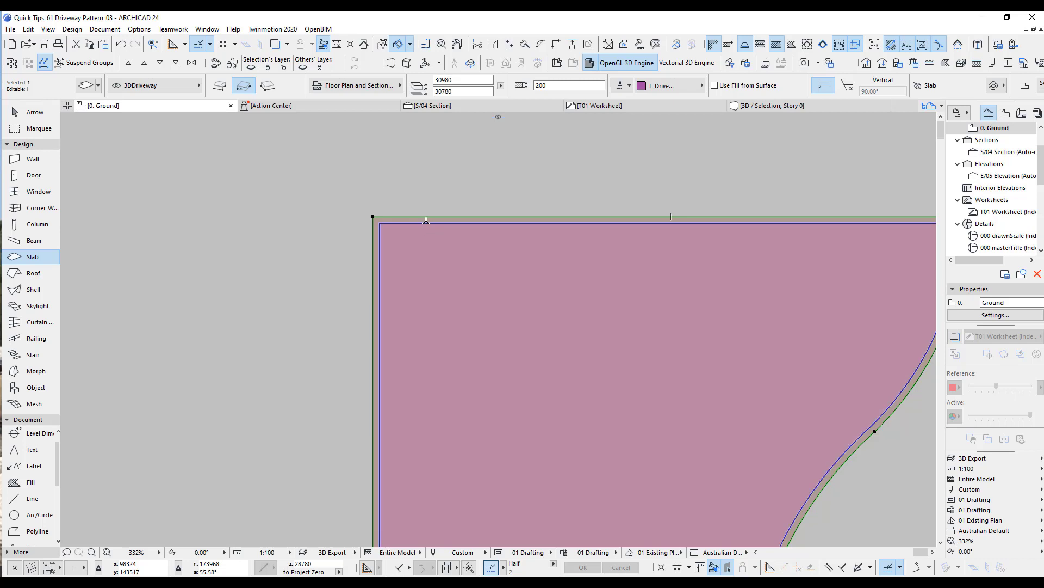
scroll(435, 271, "down", 2)
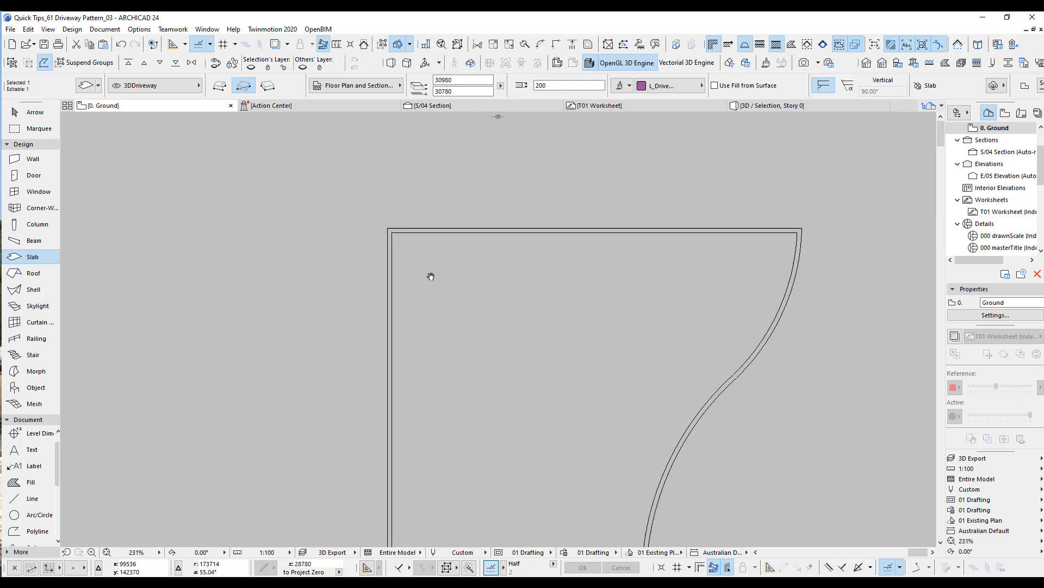
middle_click_drag(431, 275, 354, 236)
key("Escape")
Set the inner slab's override surfaces to L_Driveway2 and its cover fill pen to teal pen 151
left_click(496, 248)
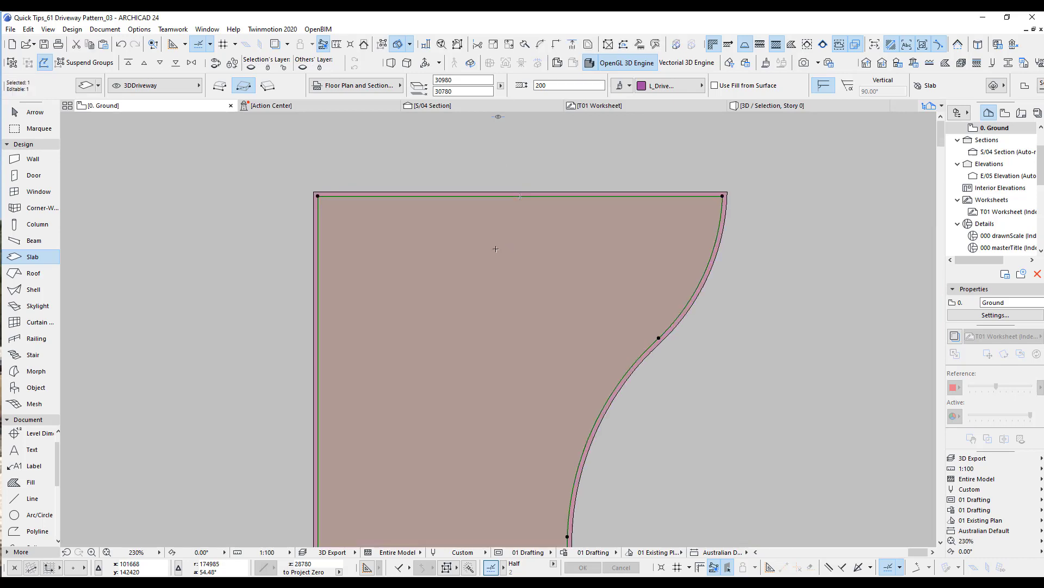
left_click(88, 88)
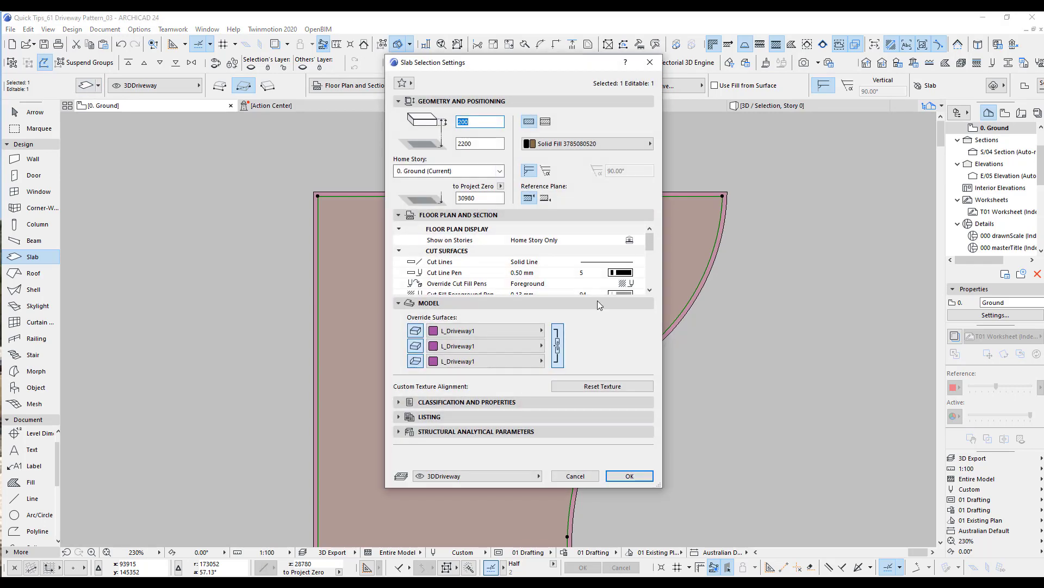
left_click(526, 330)
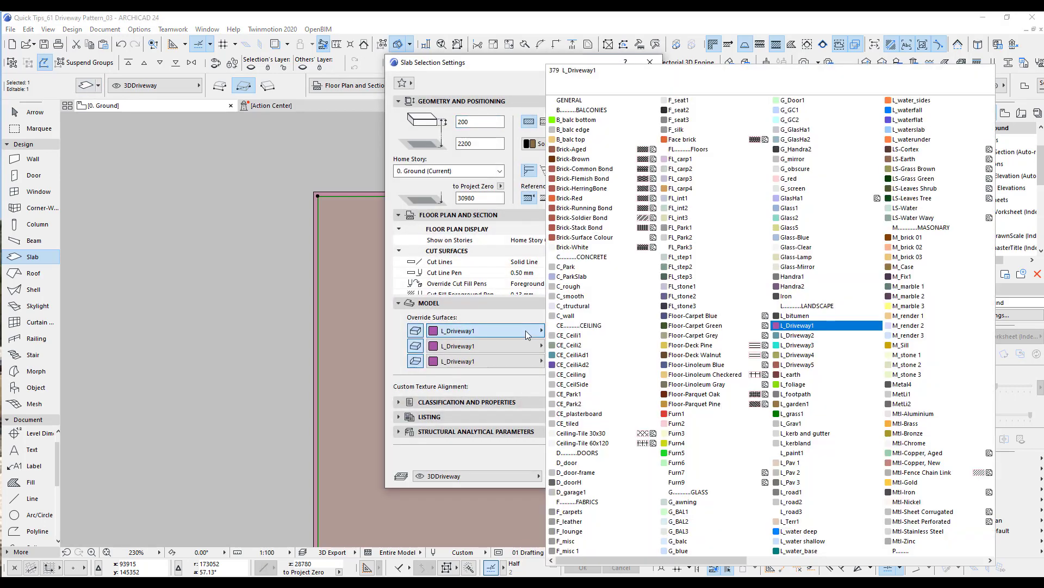
left_click(825, 335)
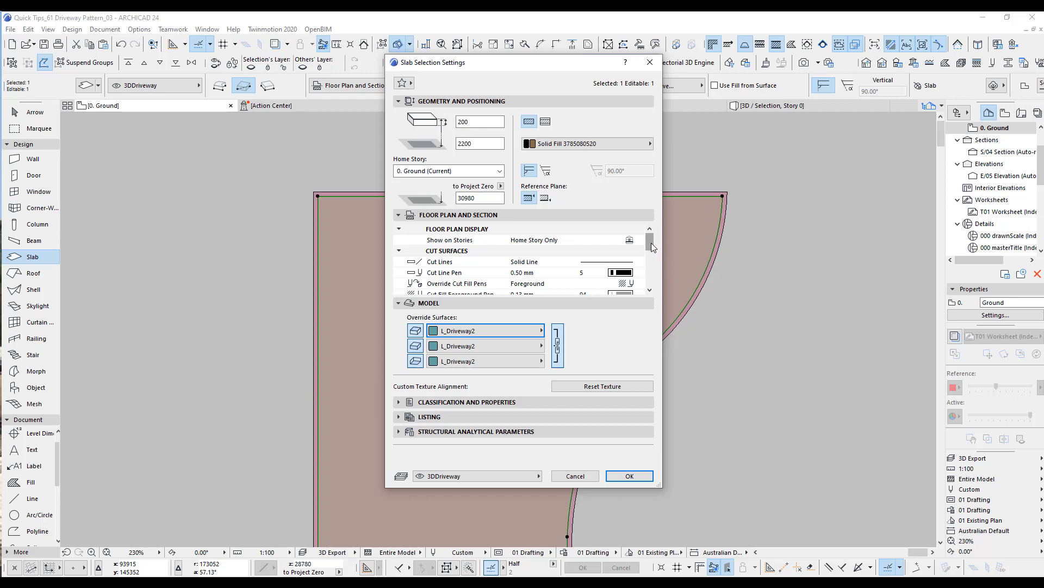
left_click_drag(651, 243, 649, 292)
left_click(626, 262)
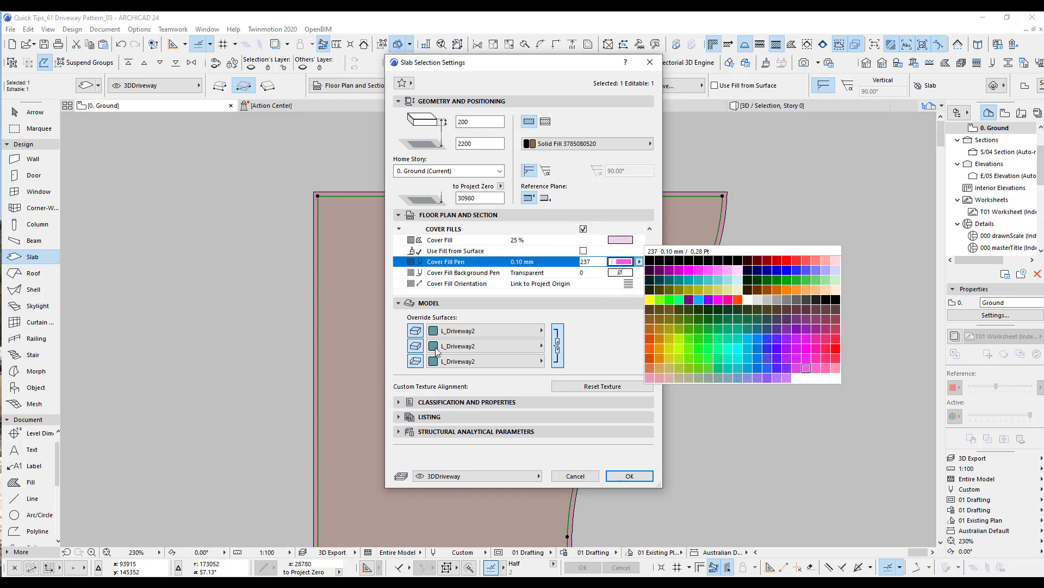
left_click(750, 332)
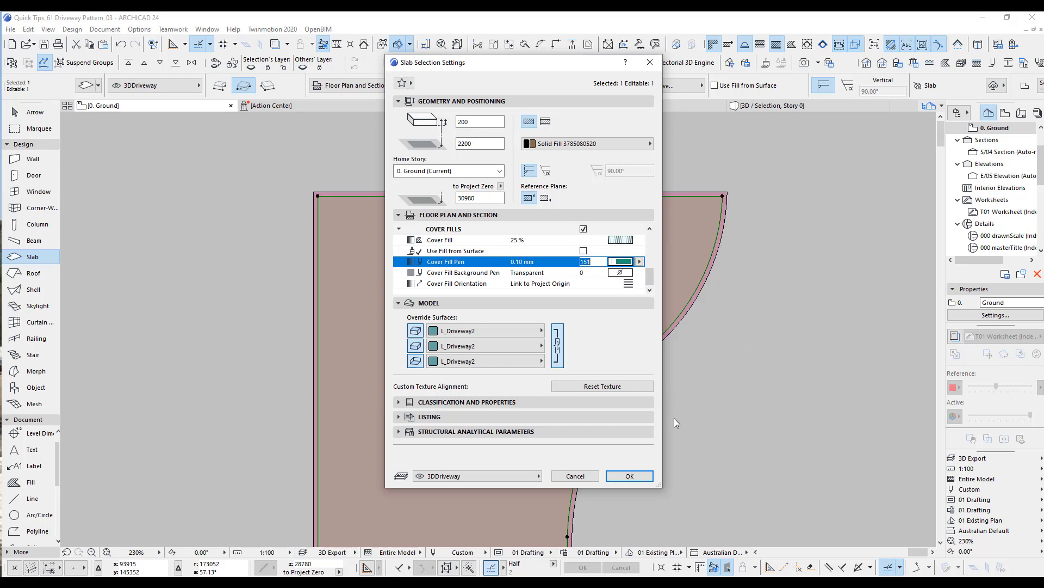
left_click(645, 478)
scroll(699, 384, "down", 3)
middle_click_drag(699, 408, 668, 333)
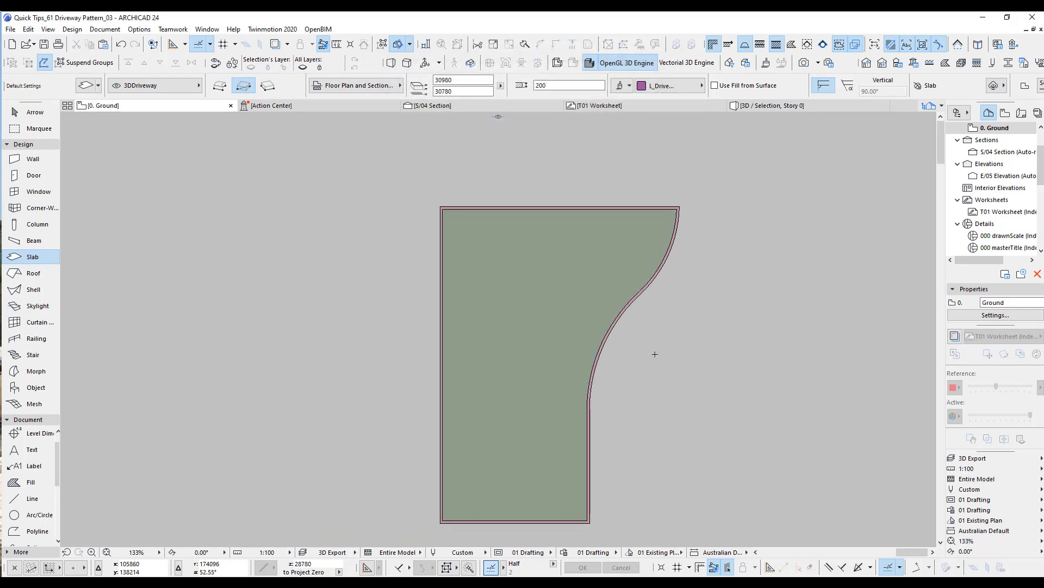
middle_click_drag(648, 385, 640, 355)
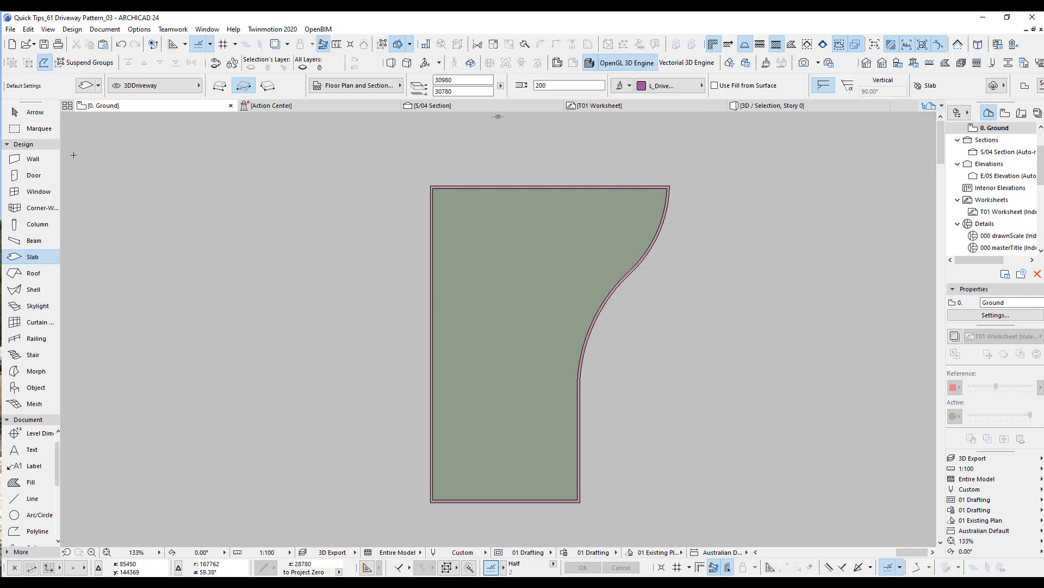
Examine the border strip, the inner slab and the mesh beneath them on their own in 3D
left_click(32, 111)
left_click_drag(379, 150, 699, 516)
key("F5")
scroll(509, 291, "up", 2)
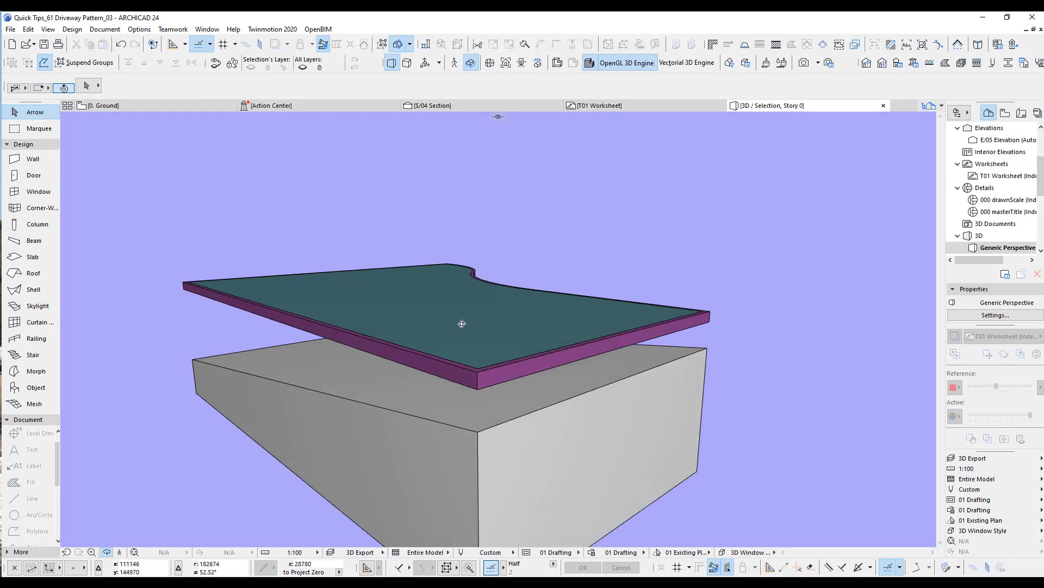
middle_click_drag(394, 333, 573, 324, "shift")
scroll(513, 357, "down", 3)
mouse_move(478, 355)
middle_mouse_down("shift")
mouse_move(497, 329)
mouse_move(716, 310)
mouse_move(763, 272)
mouse_move(623, 263)
mouse_move(531, 345)
mouse_move(479, 339)
middle_mouse_up("shift")
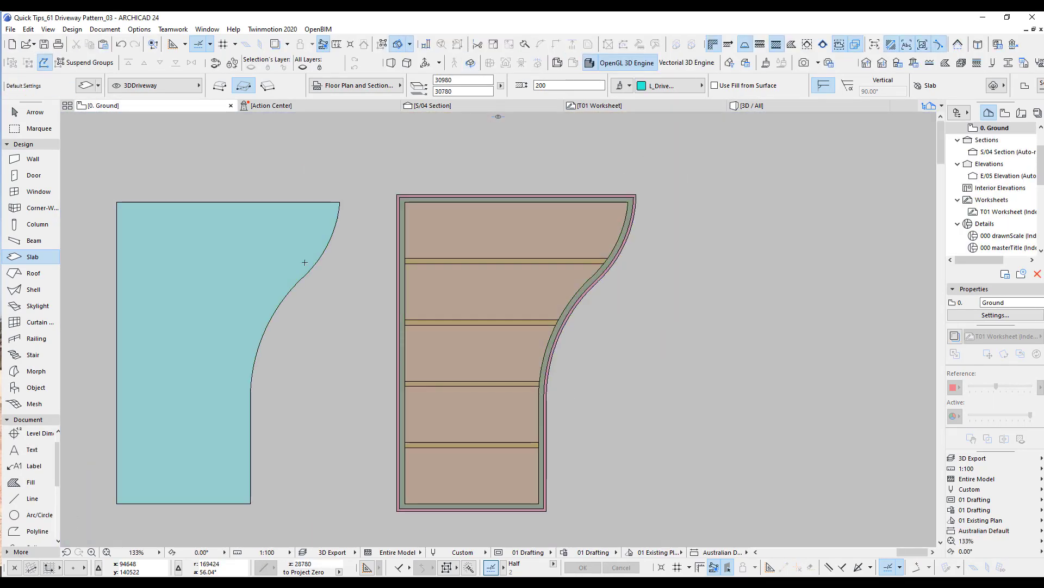
Select all the driveway pattern slabs in the full 3D model, excluding the mesh, and set their thickness to 5000
left_click(528, 197)
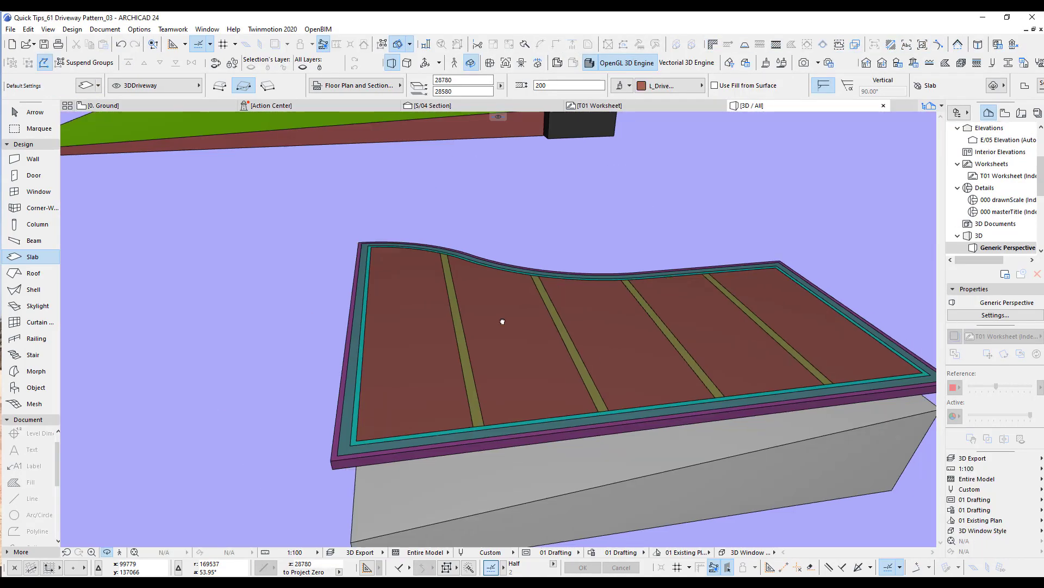
left_click_drag(502, 322, 65, 240)
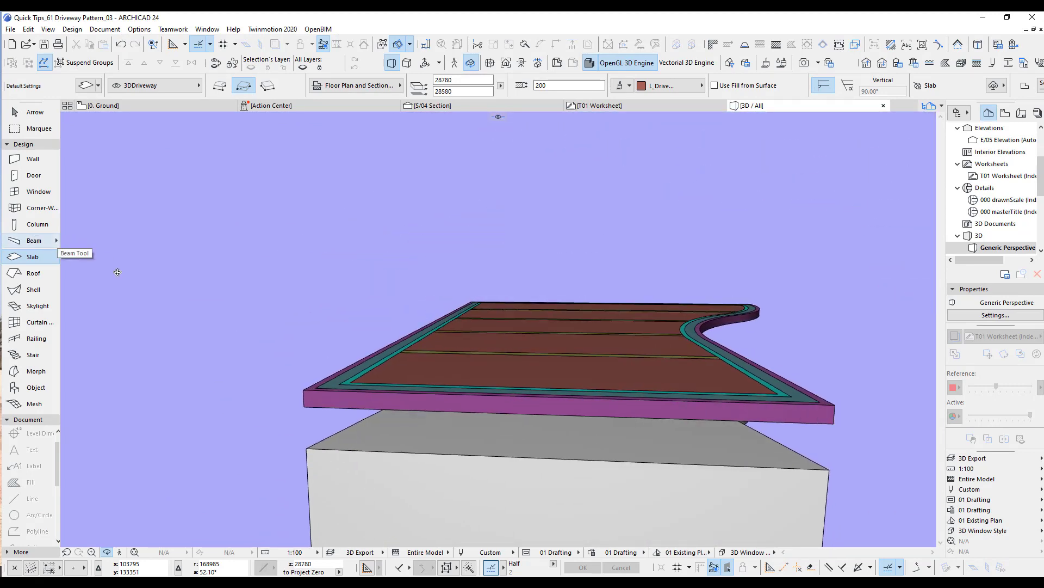
left_click_drag(117, 272, 278, 313)
left_click(33, 112)
left_click_drag(268, 257, 577, 404)
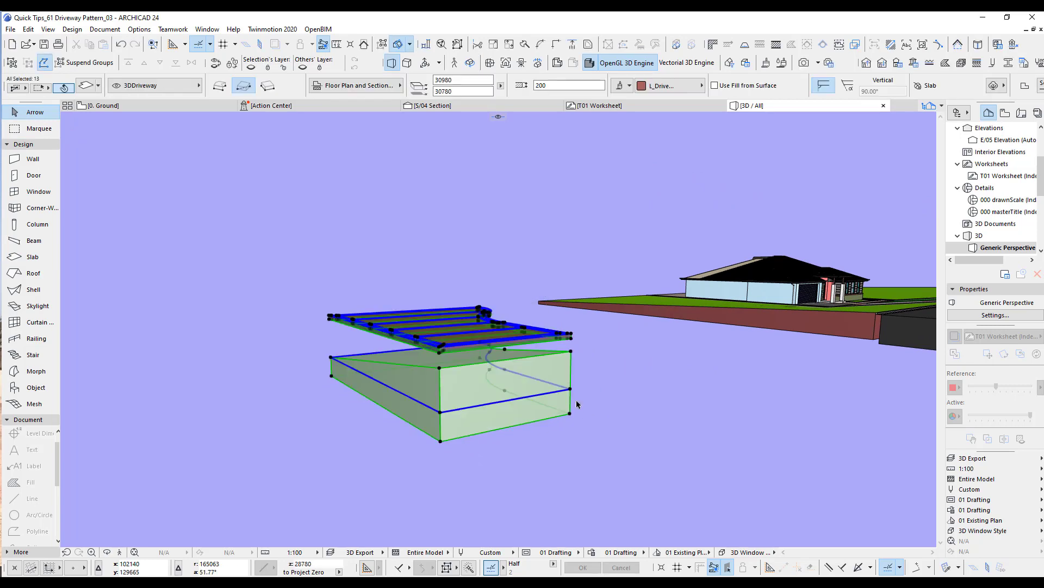
left_click(575, 405, "shift")
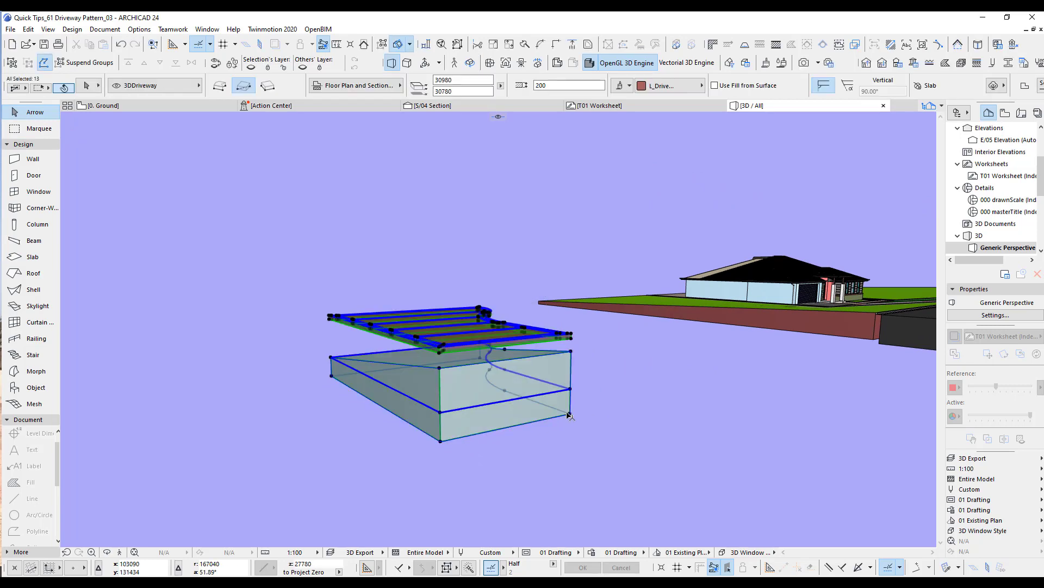
left_click(540, 86)
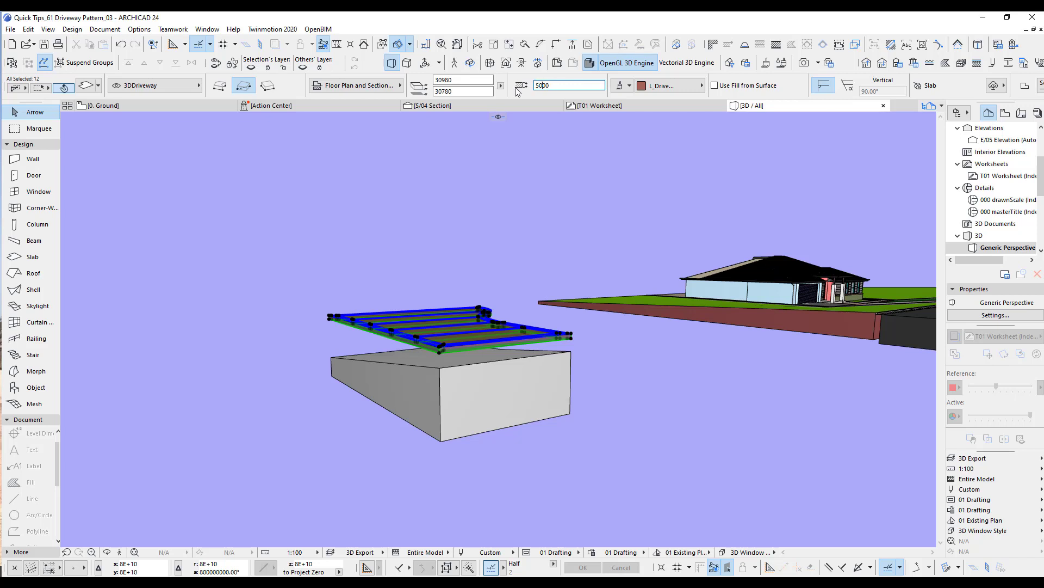
key("Return")
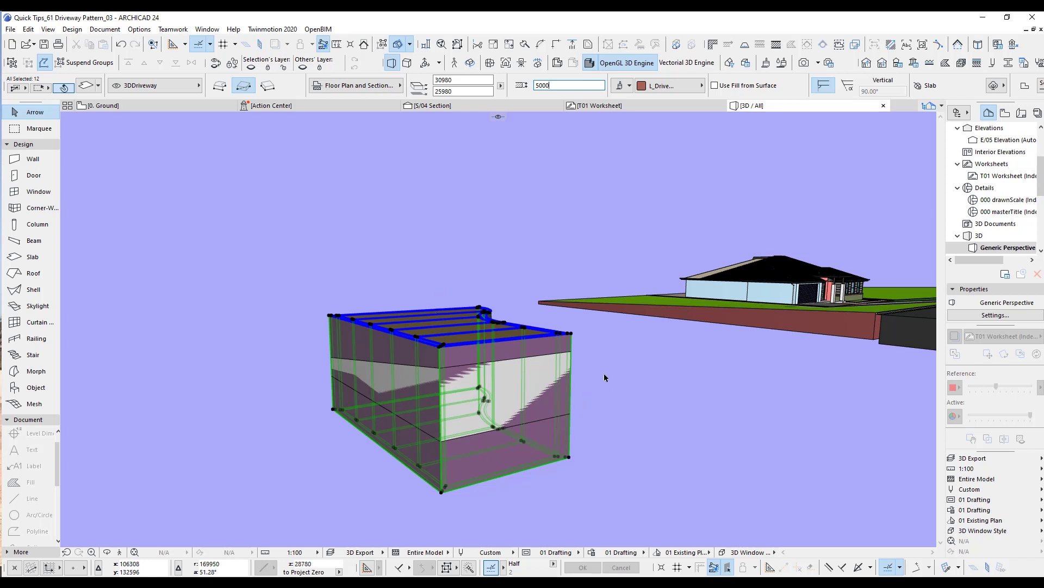
Open Solid Element Operations and assign the thickened driveway pattern slabs as the targets
left_click(72, 29)
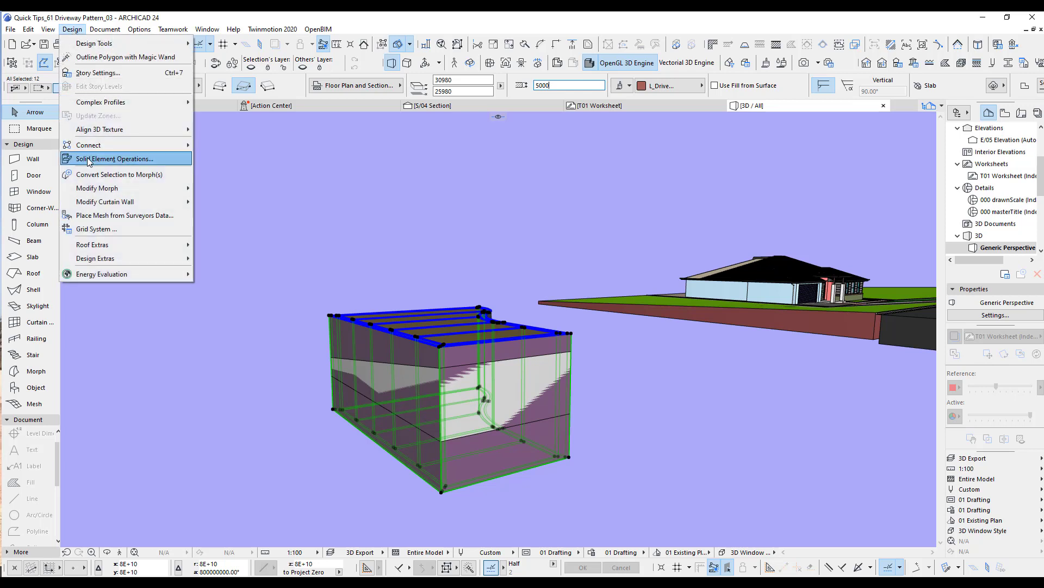
left_click(109, 158)
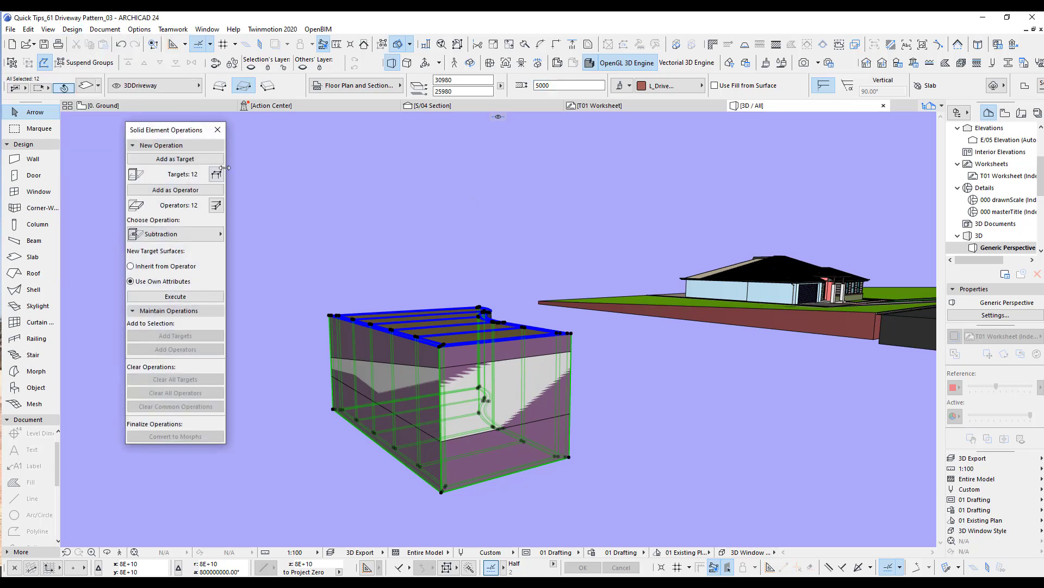
left_click(175, 190)
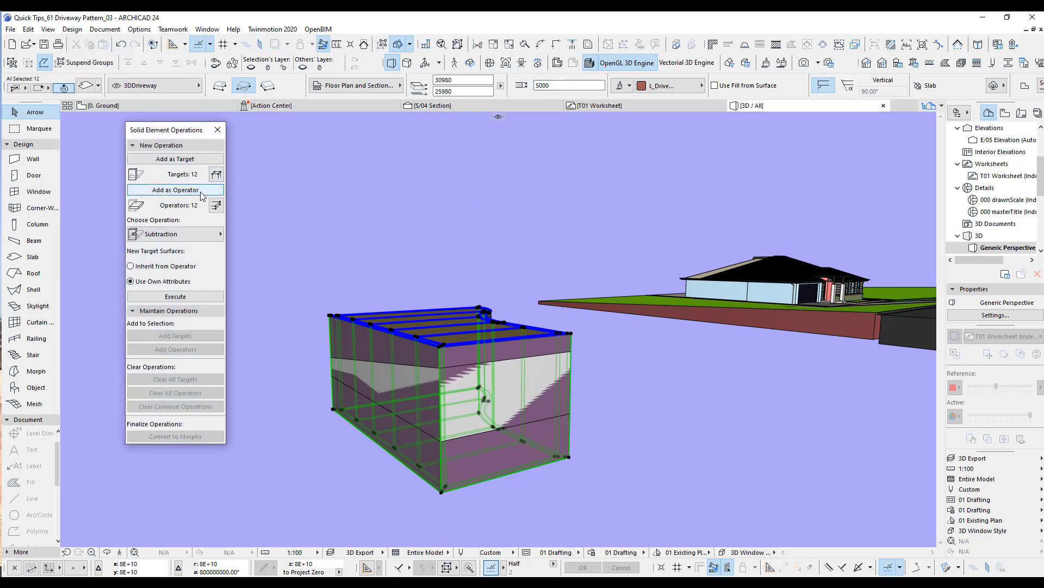
left_click(249, 178)
Assign the sloping driveway mesh as the operator and execute an Intersection with the target slabs
left_click(440, 370)
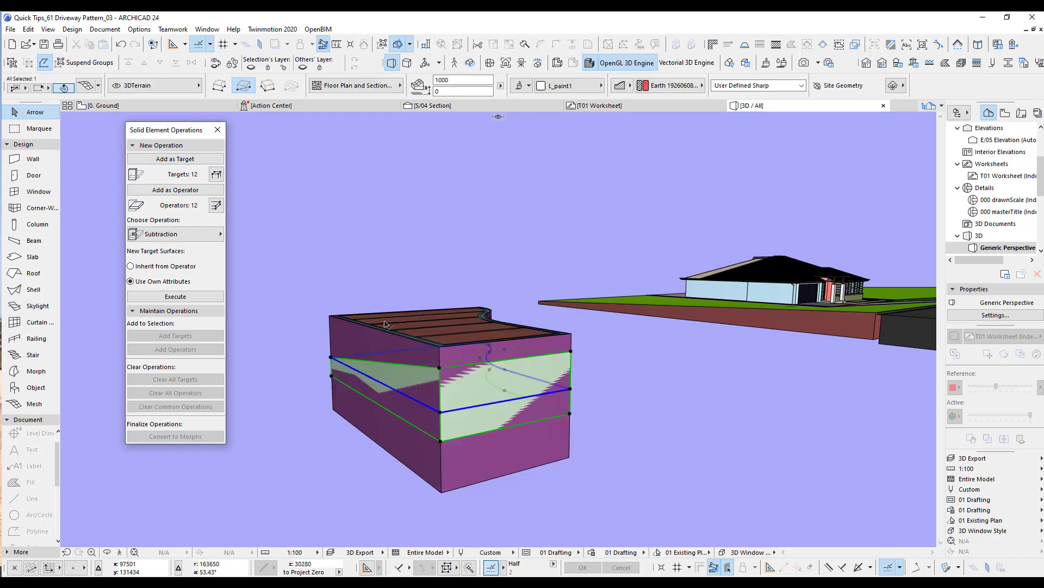
left_click(190, 189)
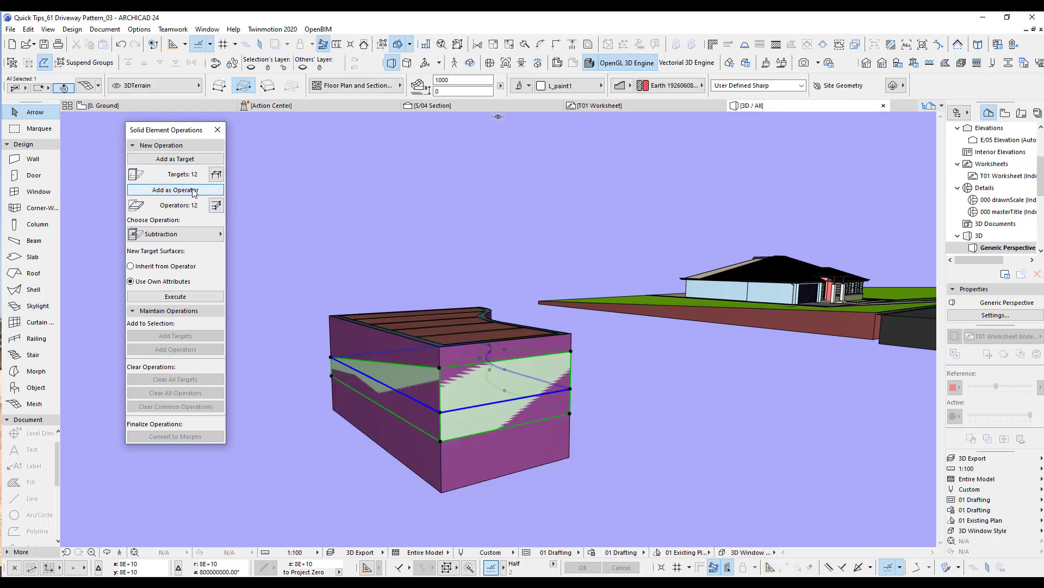
left_click(171, 236)
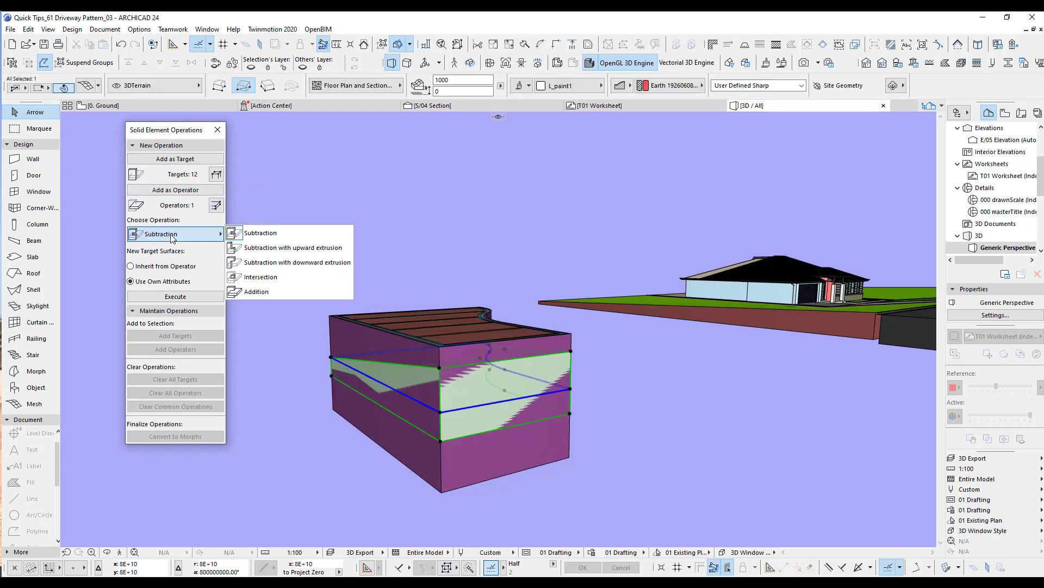
left_click(258, 280)
left_click(188, 297)
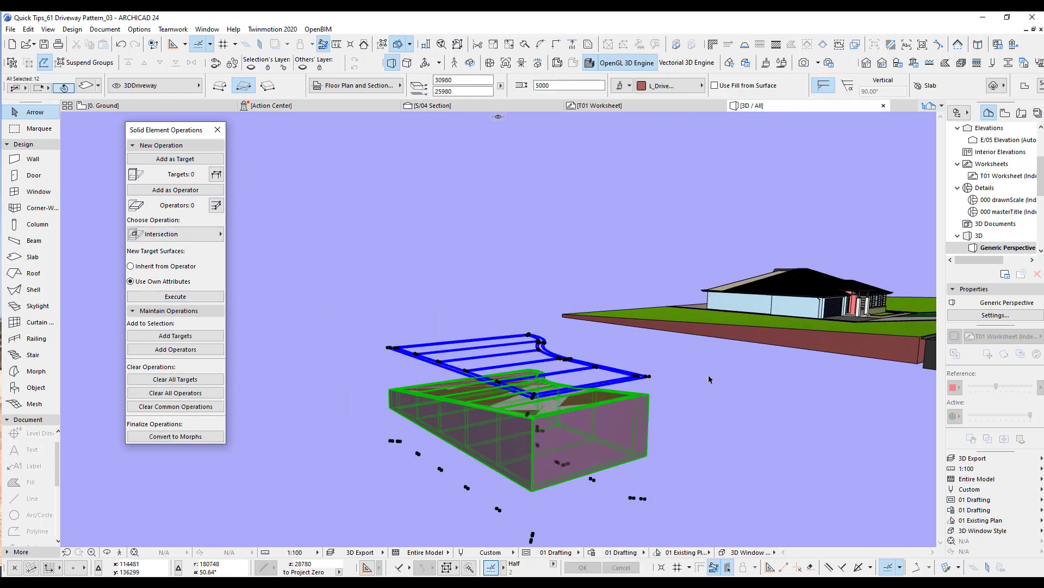
Examine the top surface of the intersected driveway slabs where they meet the sloping mesh in 3D
scroll(679, 399, "up", 3)
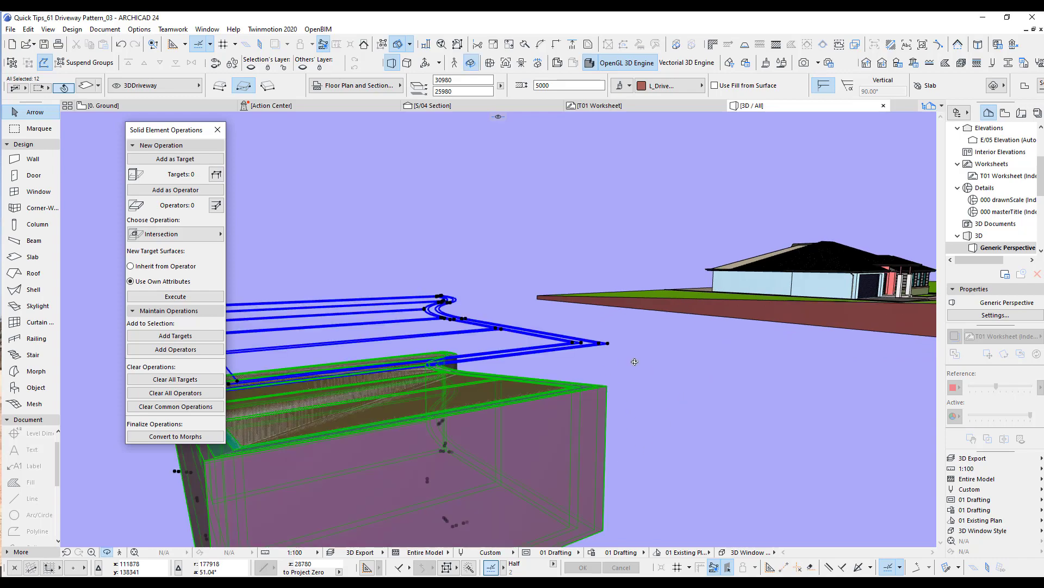
left_click_drag(634, 362, 550, 377)
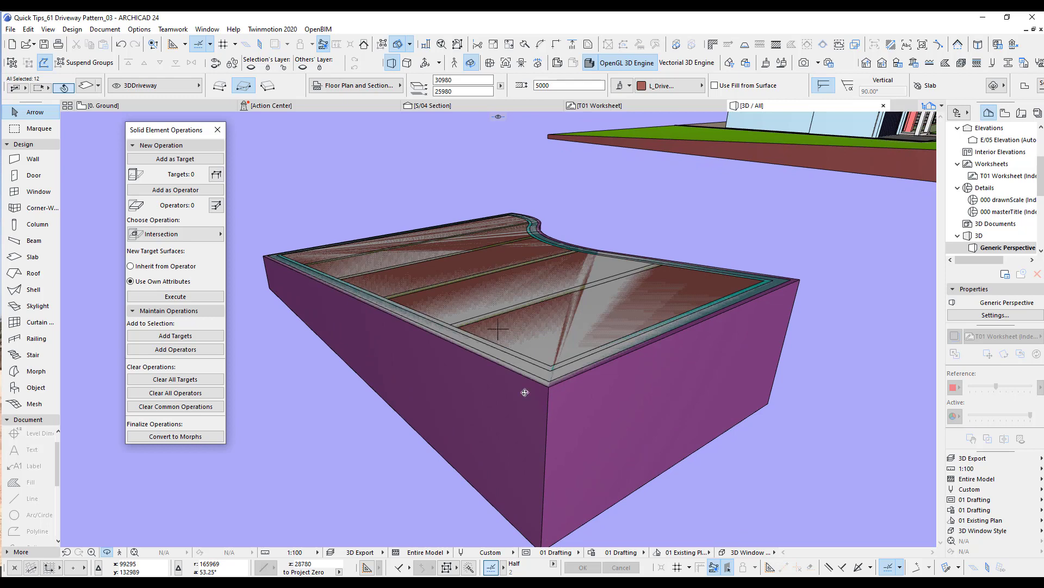
scroll(403, 328, "down", 5)
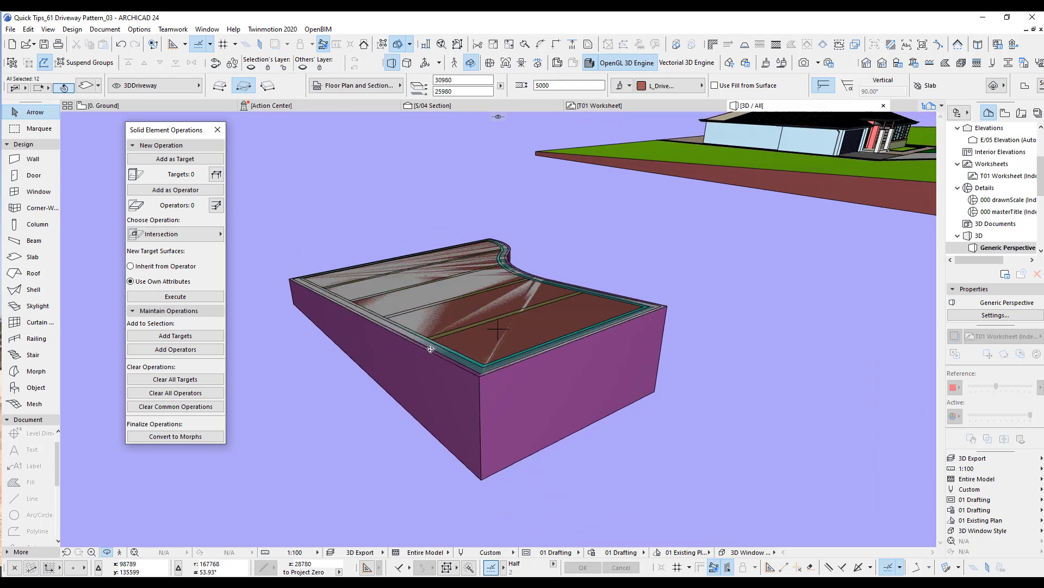
Assign the driveway pattern slabs as the operators for a new solid element operation and clear the selection
left_click_drag(430, 334, 379, 314)
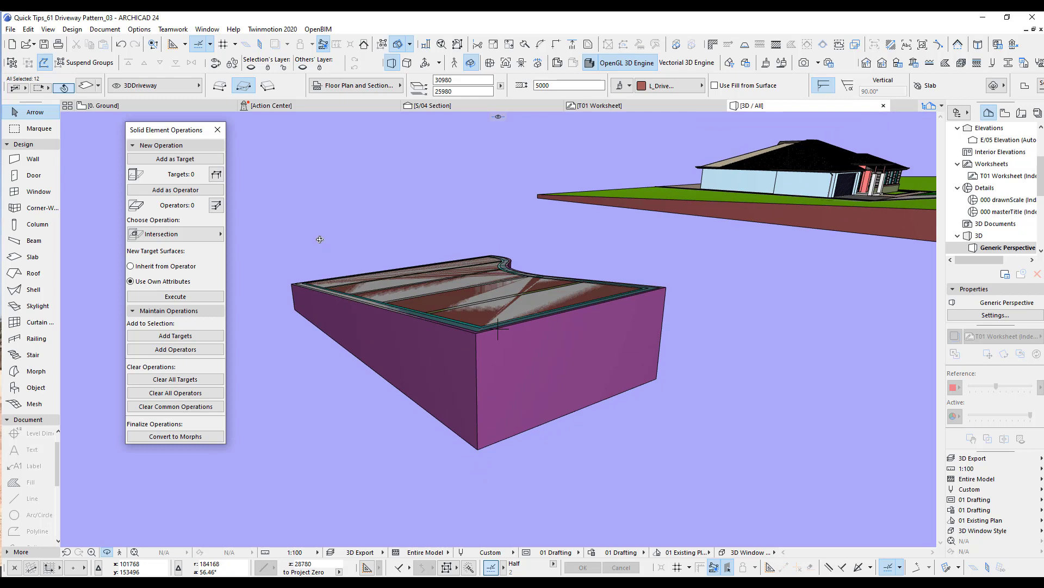
key("Escape")
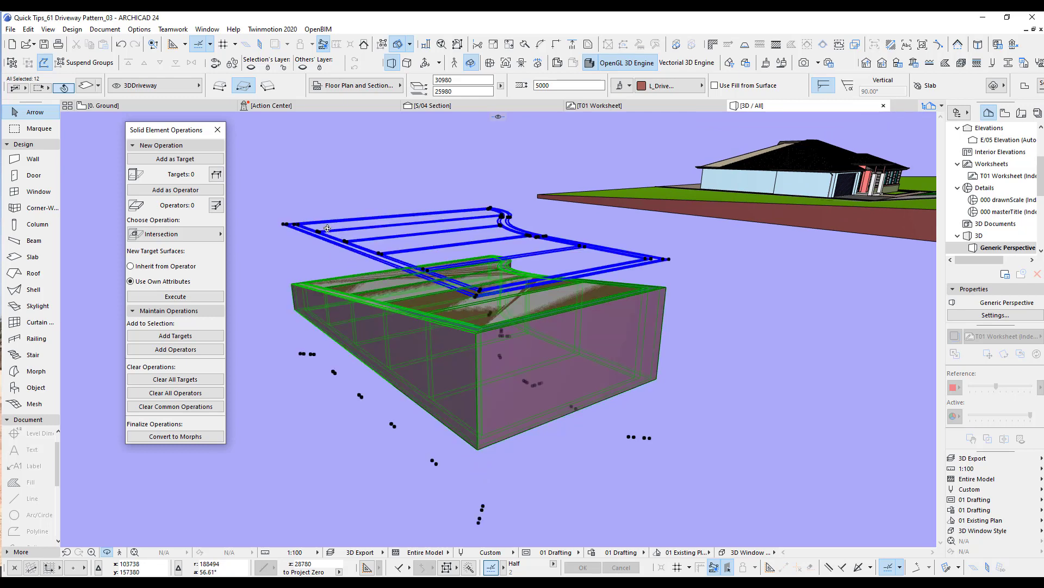
middle_click_drag(308, 96, 342, 143)
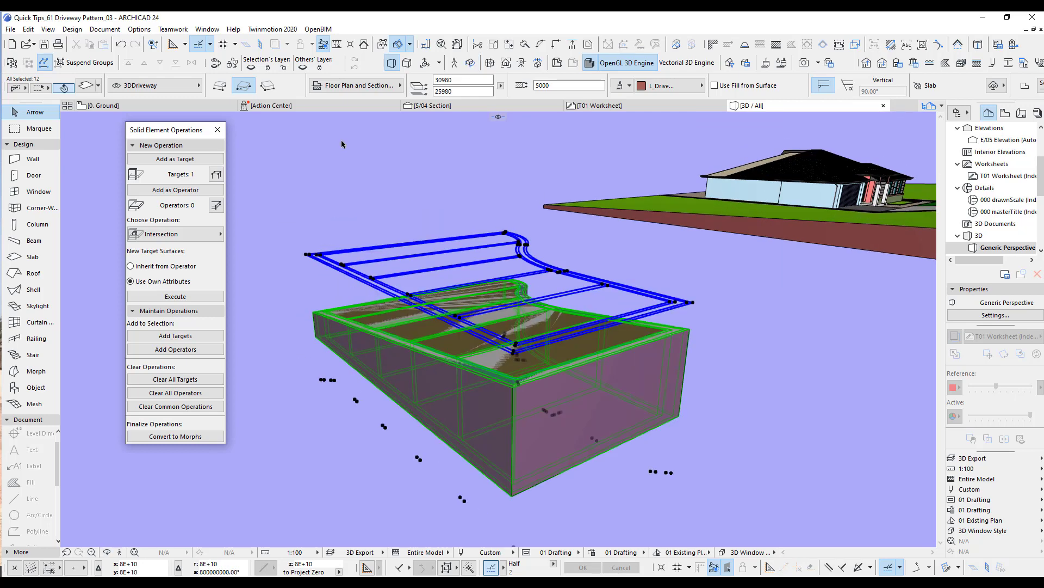
left_click(192, 191)
key("Escape")
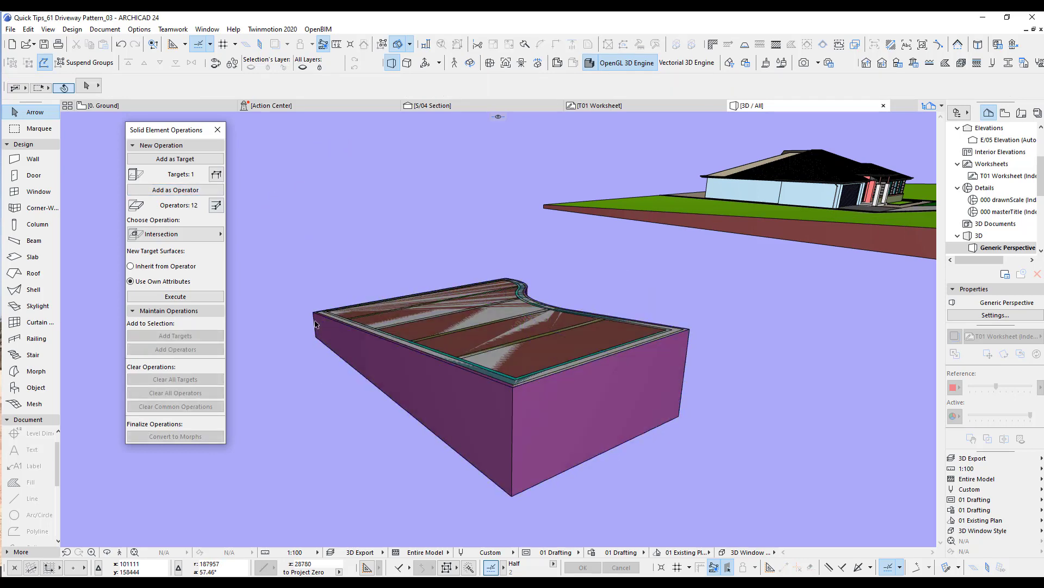
Select only the sloping driveway mesh beneath the pattern slabs and assign it as the target
left_click_drag(364, 248, 292, 406)
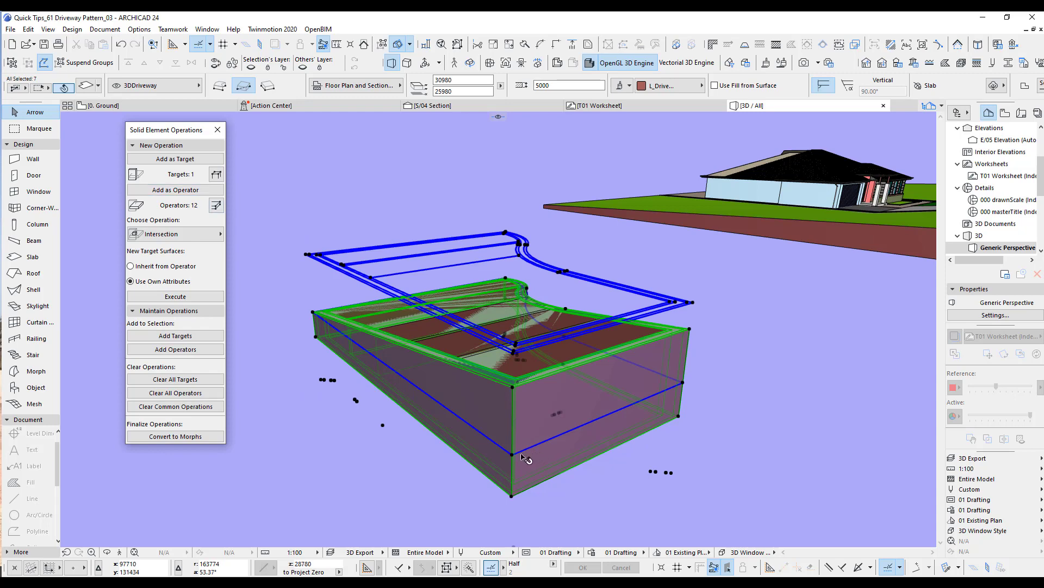
left_click(288, 241)
left_click(565, 466)
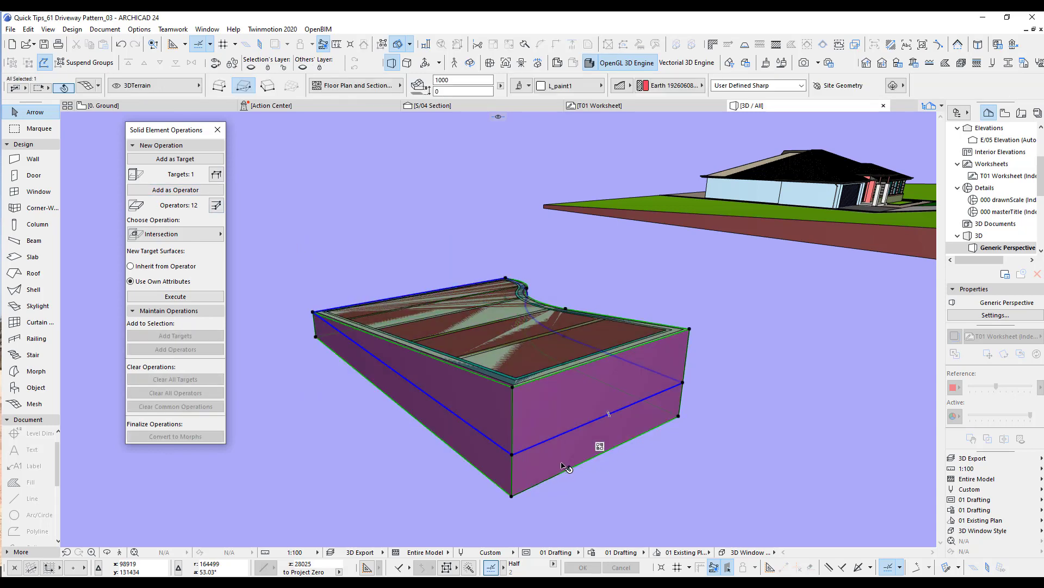
left_click(188, 159)
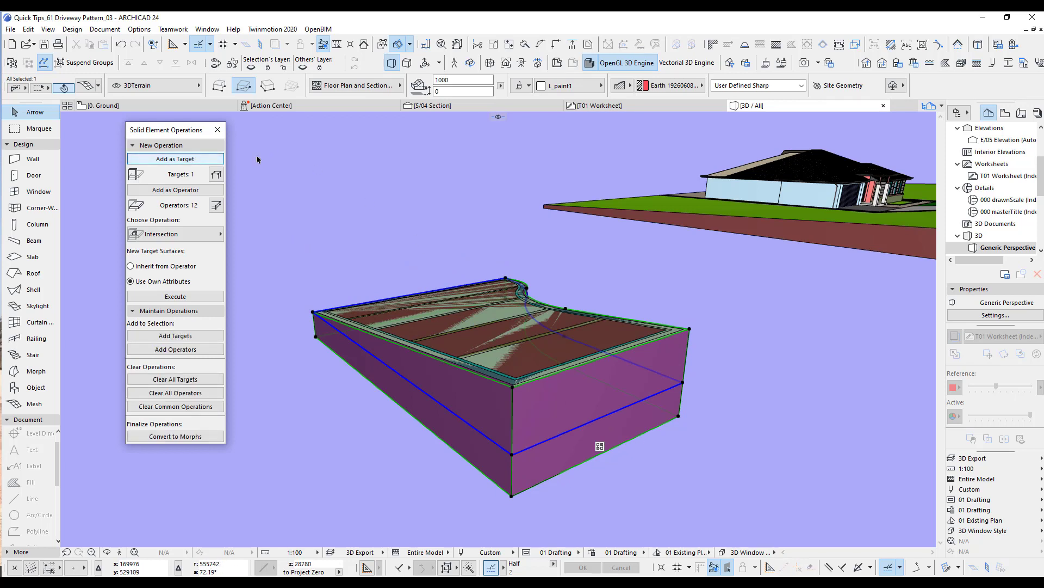
Execute a Subtraction of the pattern slabs from the driveway mesh and check the cleaned top surface
left_click(170, 236)
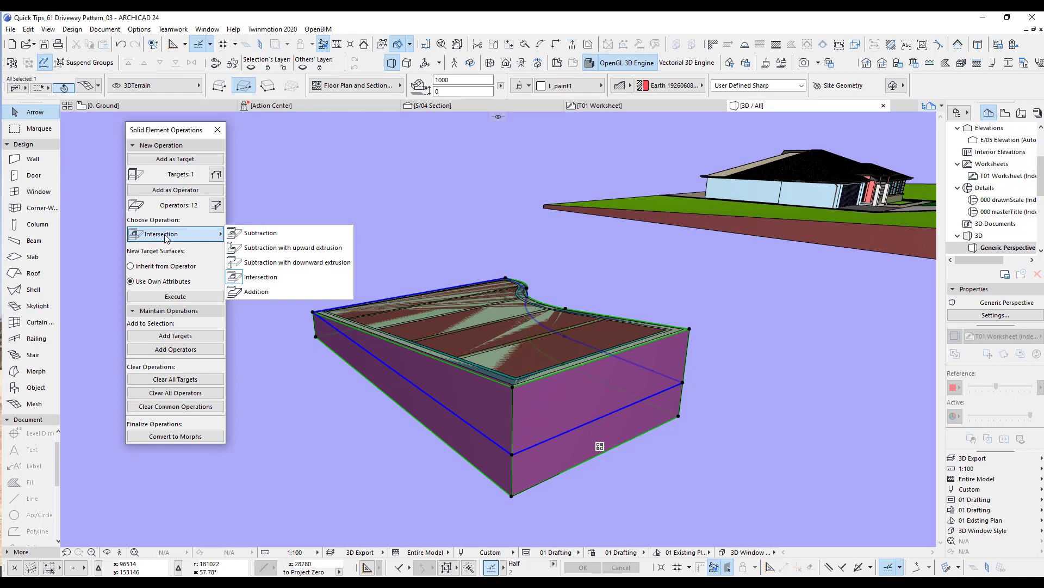
left_click(258, 232)
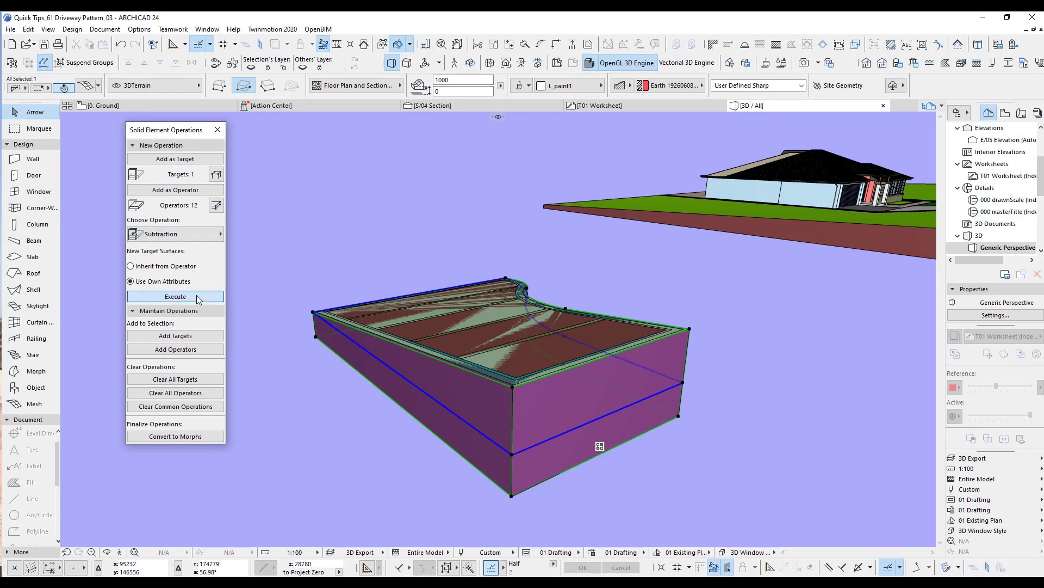
left_click(197, 295)
left_click(348, 244)
middle_click_drag(758, 310, 744, 323)
middle_click_drag(614, 389, 674, 366, "shift")
scroll(579, 343, "up", 5)
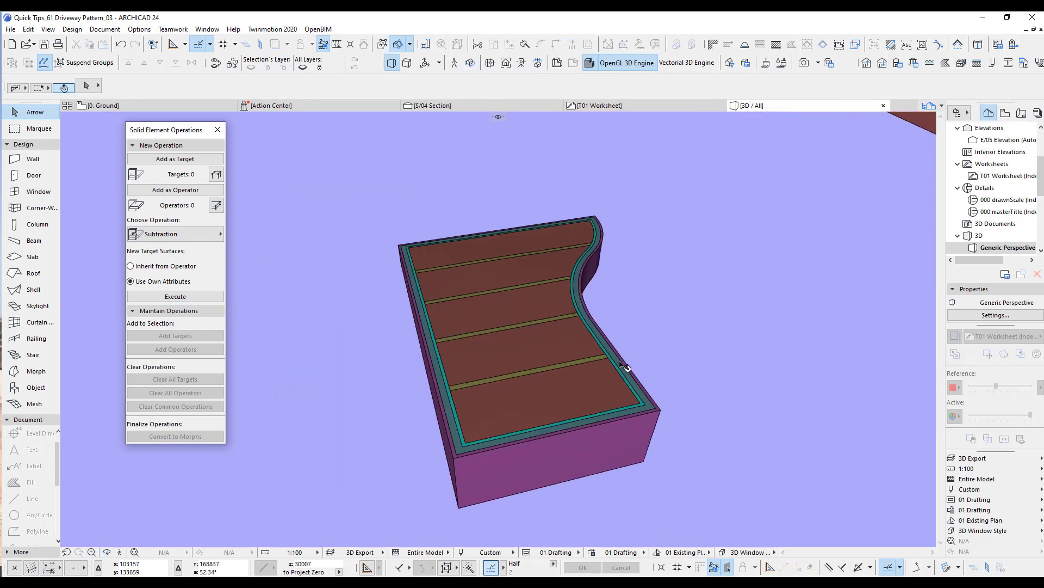
In the Ground floor plan, delete the original driveway mesh in front of the house
key("F2")
scroll(650, 371, "down", 6)
middle_click_drag(674, 380, 374, 384)
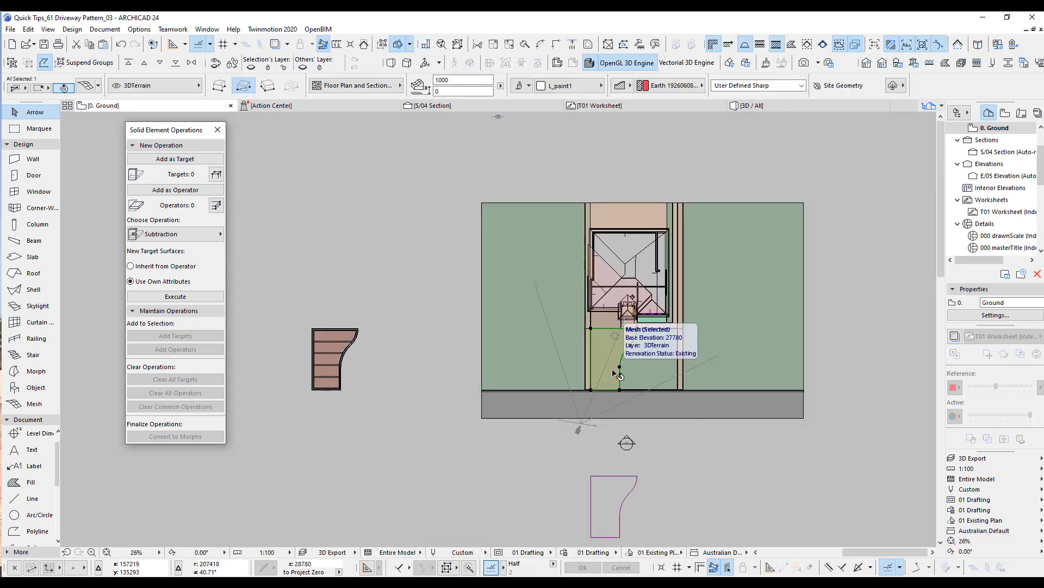
left_click(616, 374)
Move the patterned slabs and their mesh into the empty driveway area, aligning the curved side's upper corner with the path corner
left_click_drag(293, 316, 401, 429)
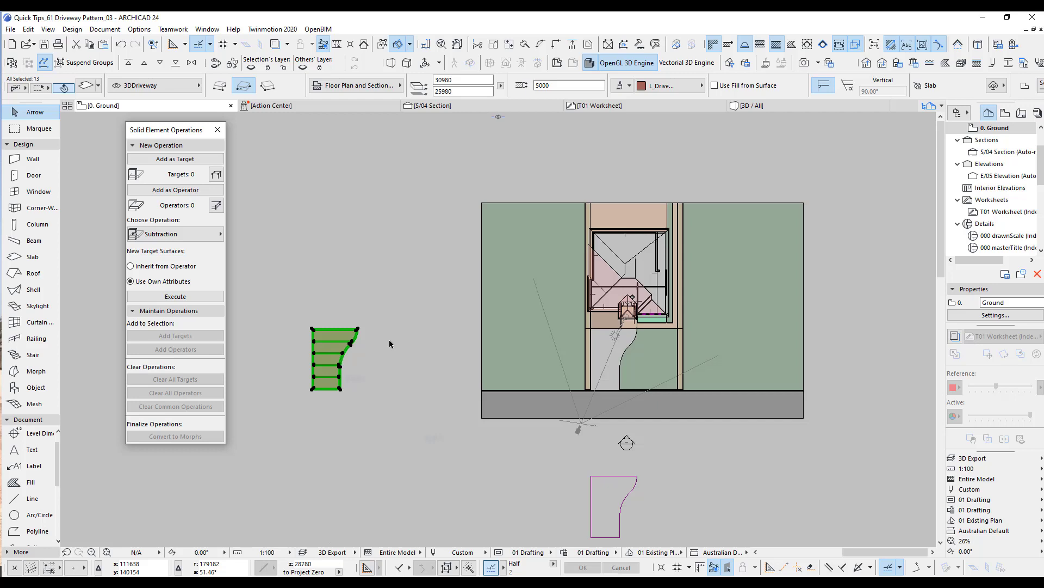
scroll(357, 329, "up", 6)
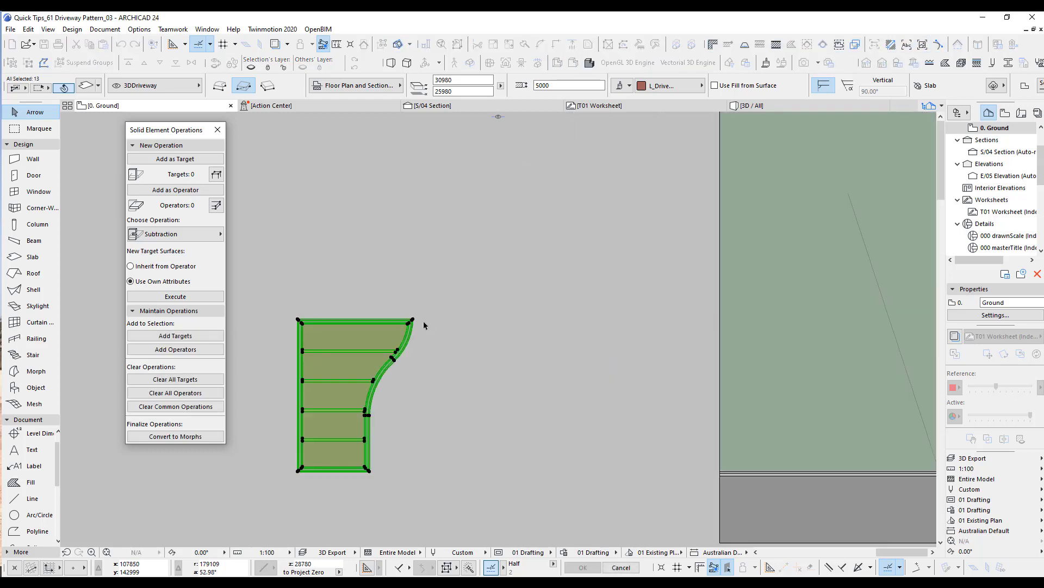
scroll(395, 320, "down", 5)
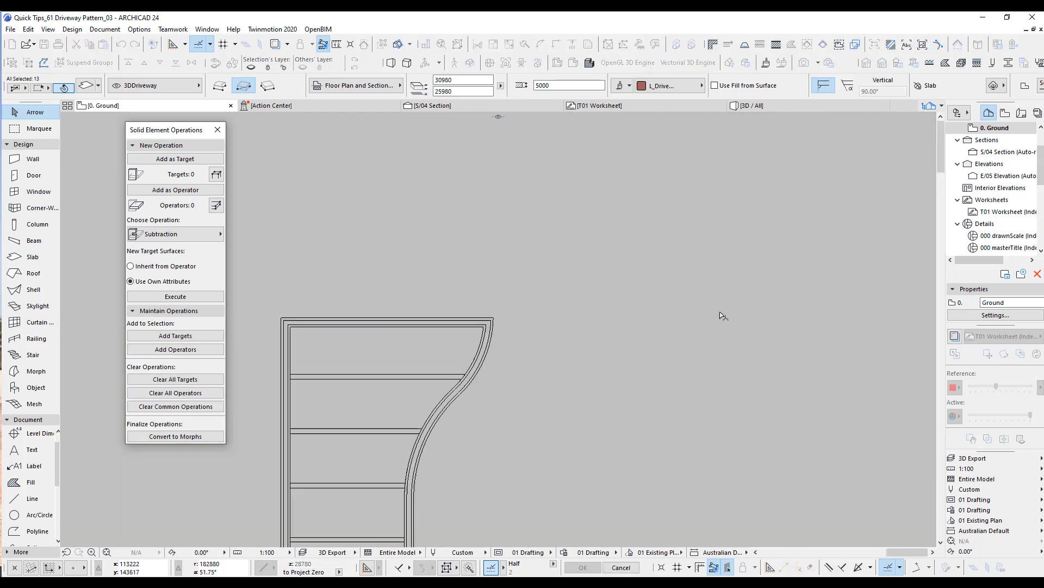
scroll(680, 349, "up", 3)
scroll(680, 348, "up", 5)
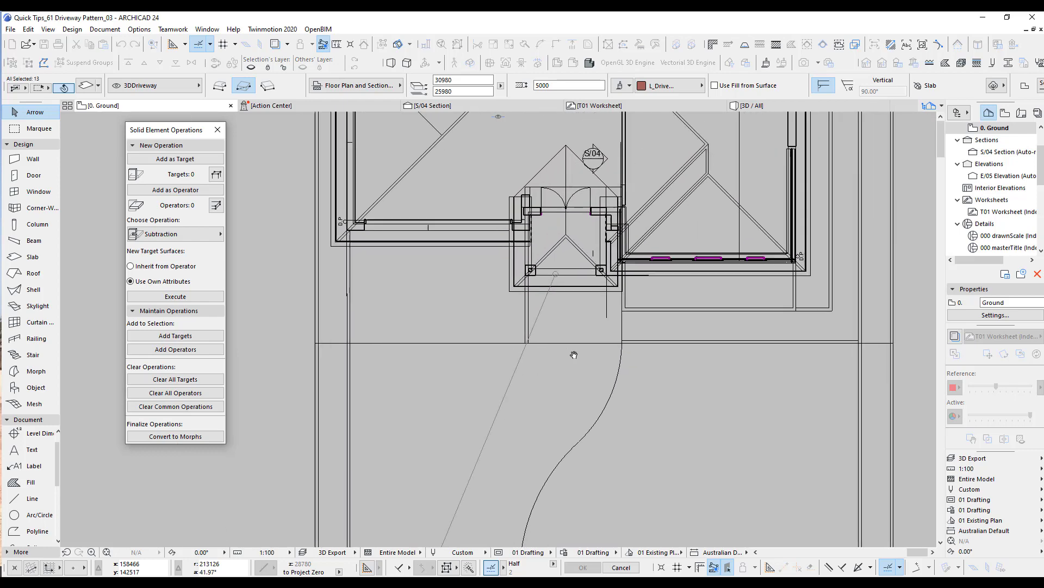
scroll(653, 332, "down", 5)
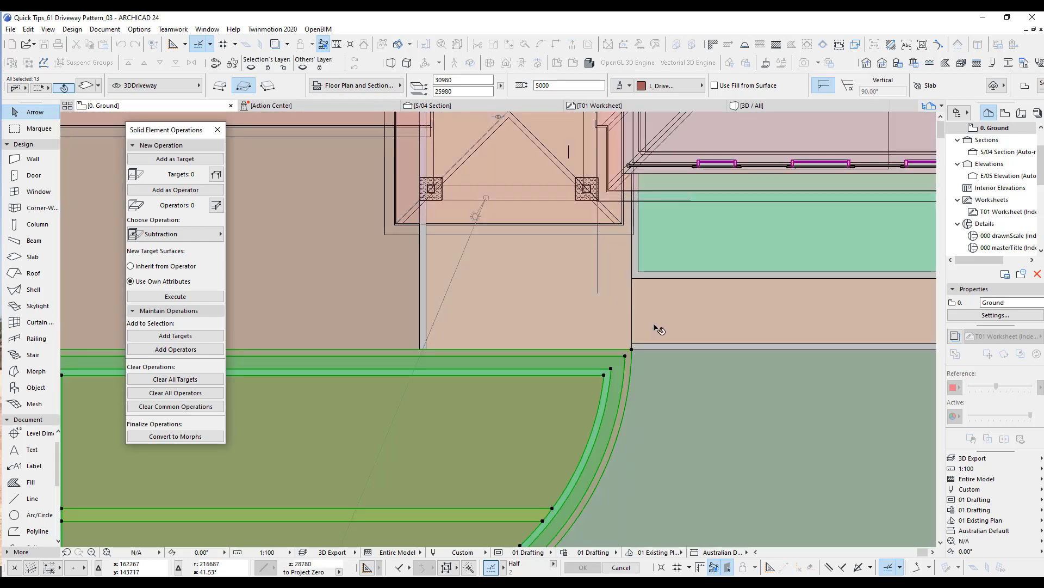
left_click(376, 314)
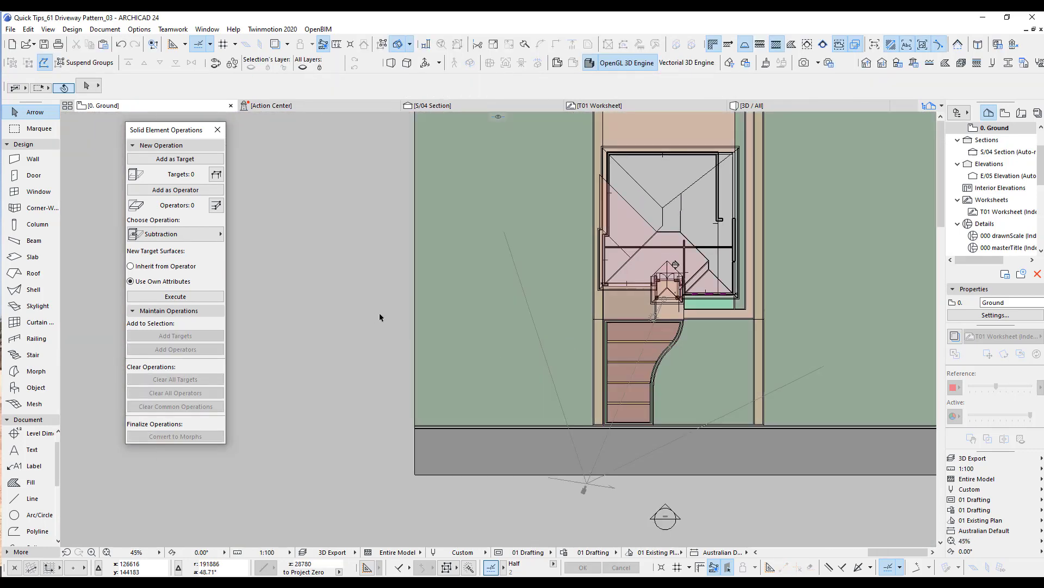
Examine the patterned driveway in its place between the garage and the road in 3D
key("F3")
middle_click_drag(757, 354, 305, 317)
scroll(597, 329, "up", 3)
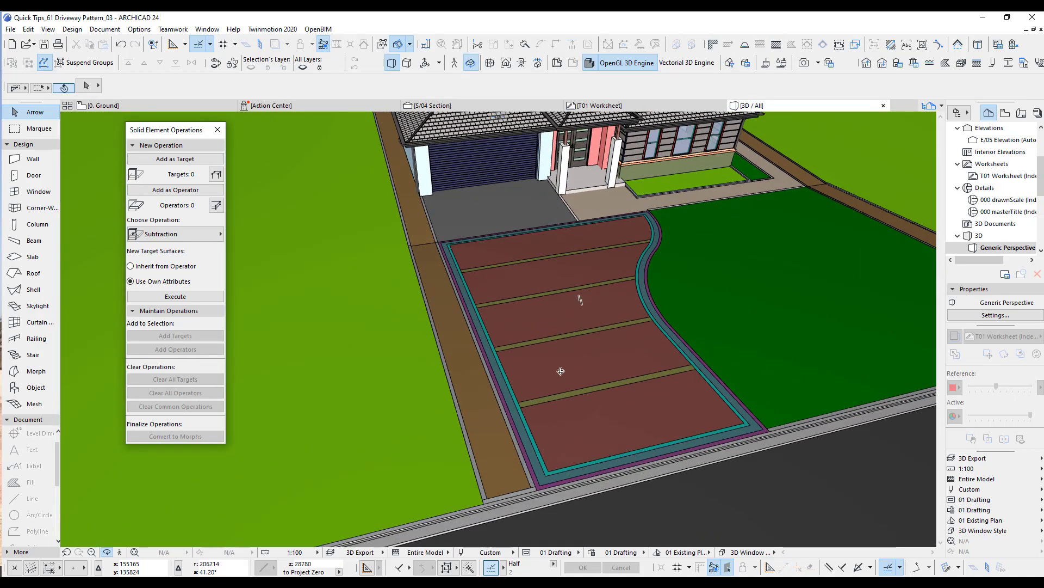
left_click_drag(561, 371, 438, 358)
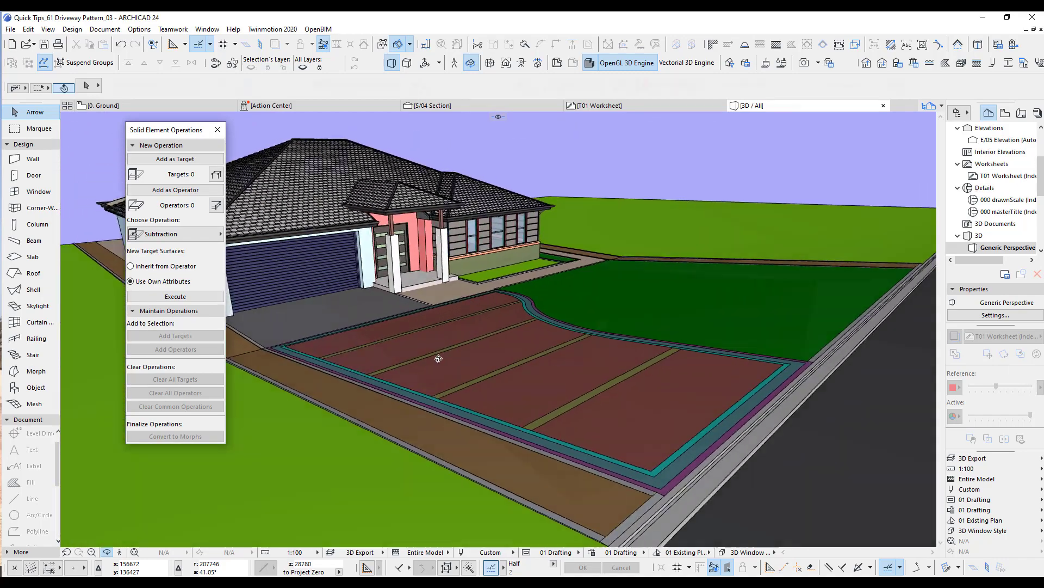
Isolate the patterned driveway in 3D and lower the mesh's front corner point on the straight side
left_click(438, 359)
key("F5")
left_click(586, 381)
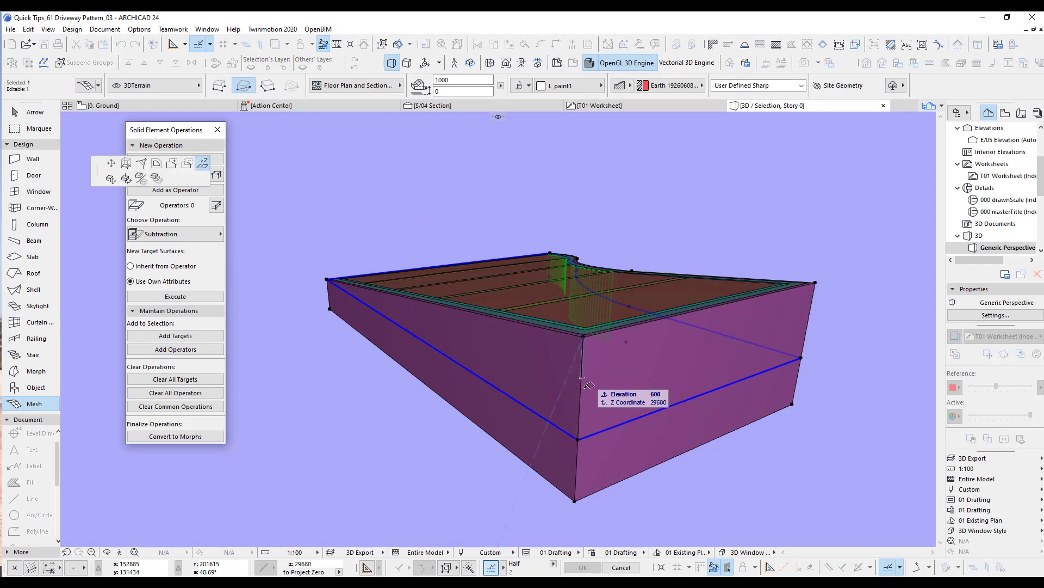
left_click(583, 387)
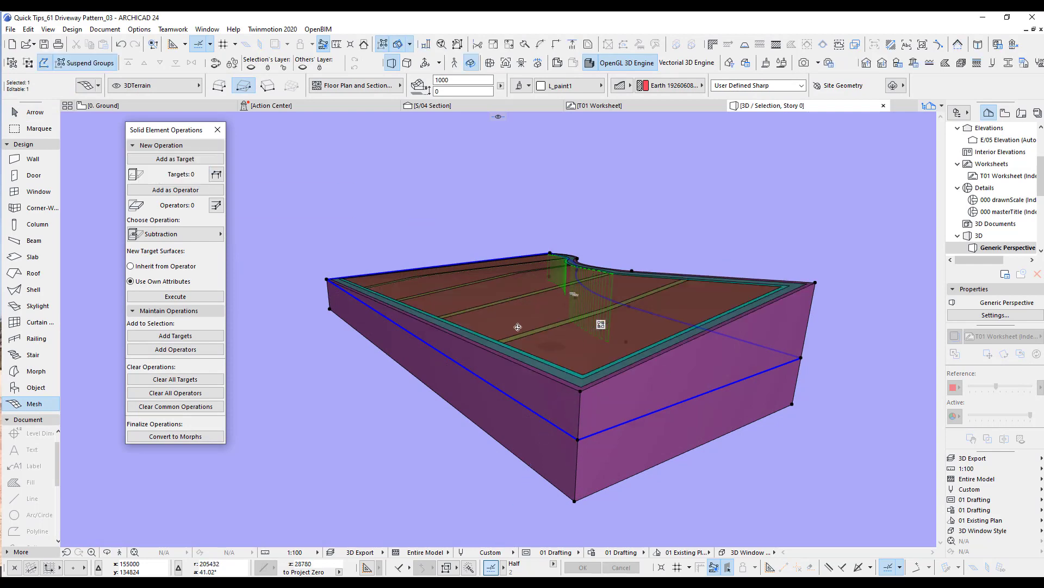
Try lowering a point on the mesh's curved edge, and undo the mesh elevation edits
left_click_drag(518, 327, 741, 347)
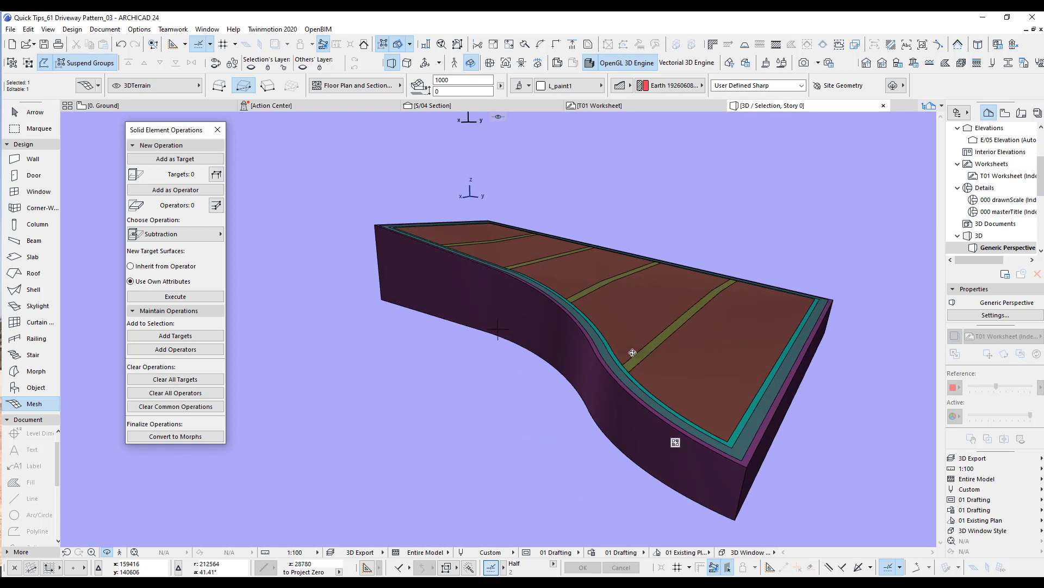
left_click(594, 350)
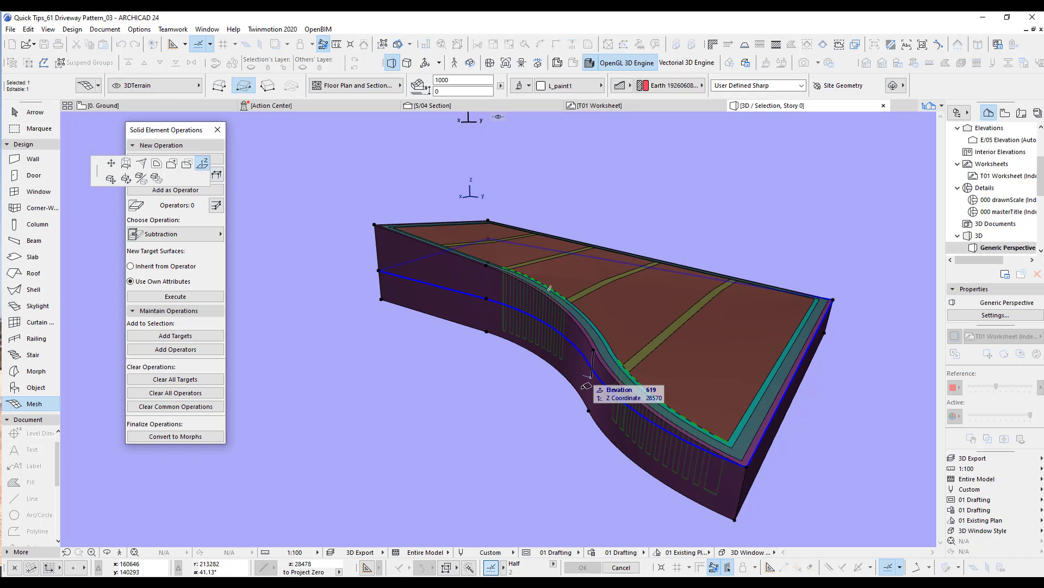
left_click(590, 398)
key("ctrl+z")
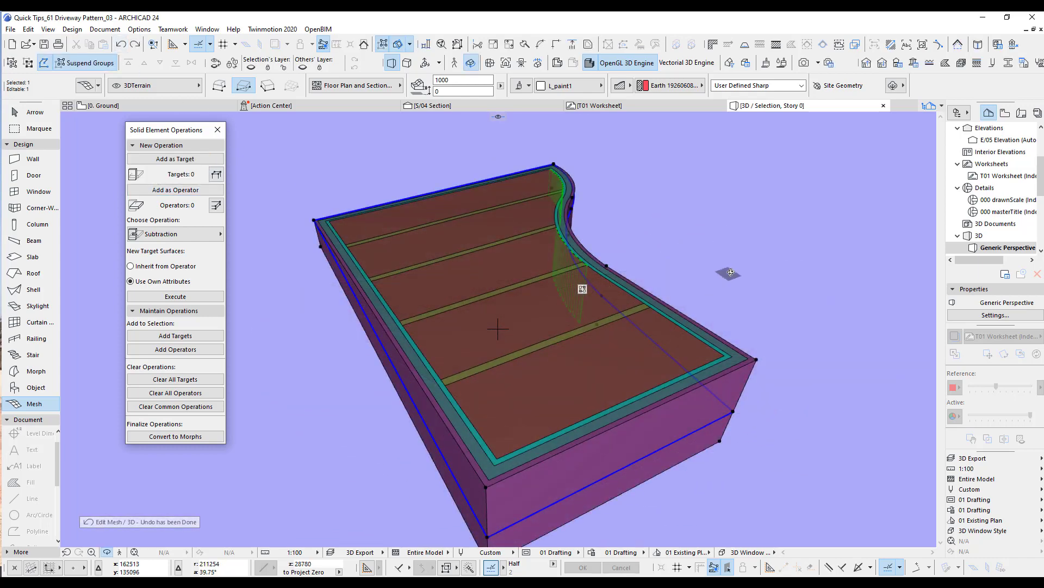
middle_click_drag(731, 272, 573, 273, "shift")
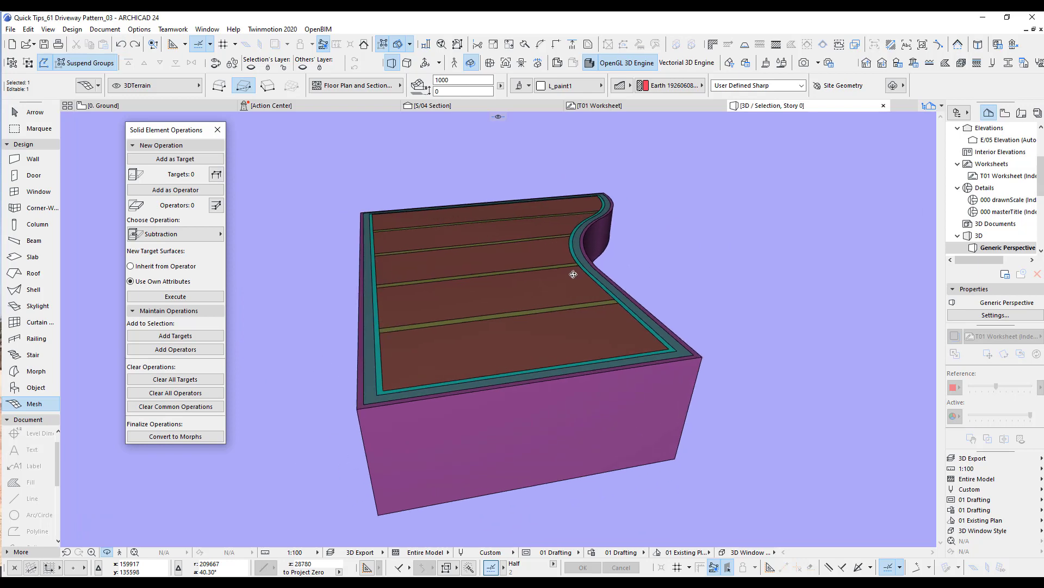
Return to the Ground floor plan and clear the selection of the driveway slabs
key("F2")
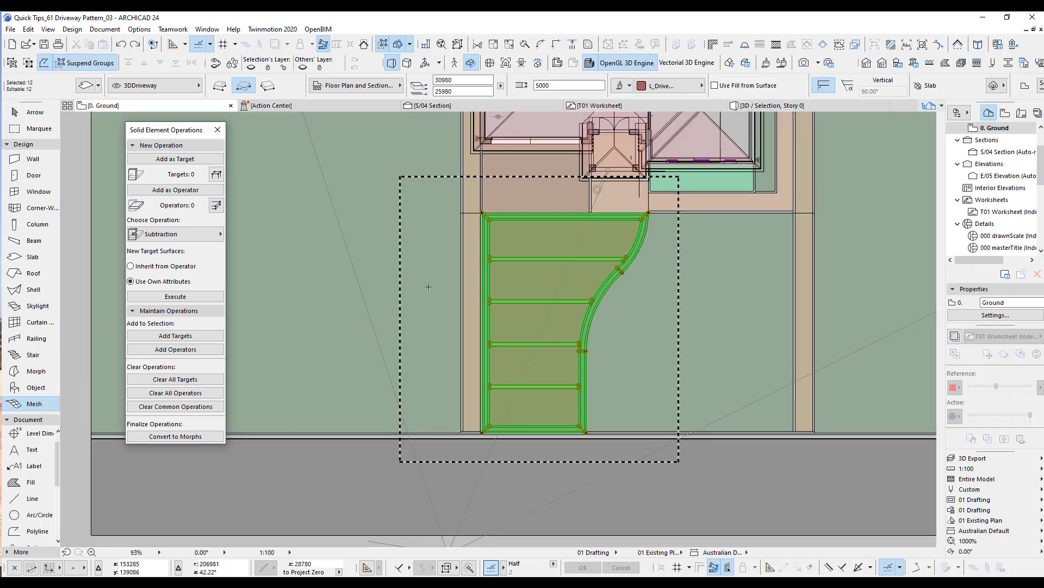
scroll(429, 287, "down", 3)
key("Escape")
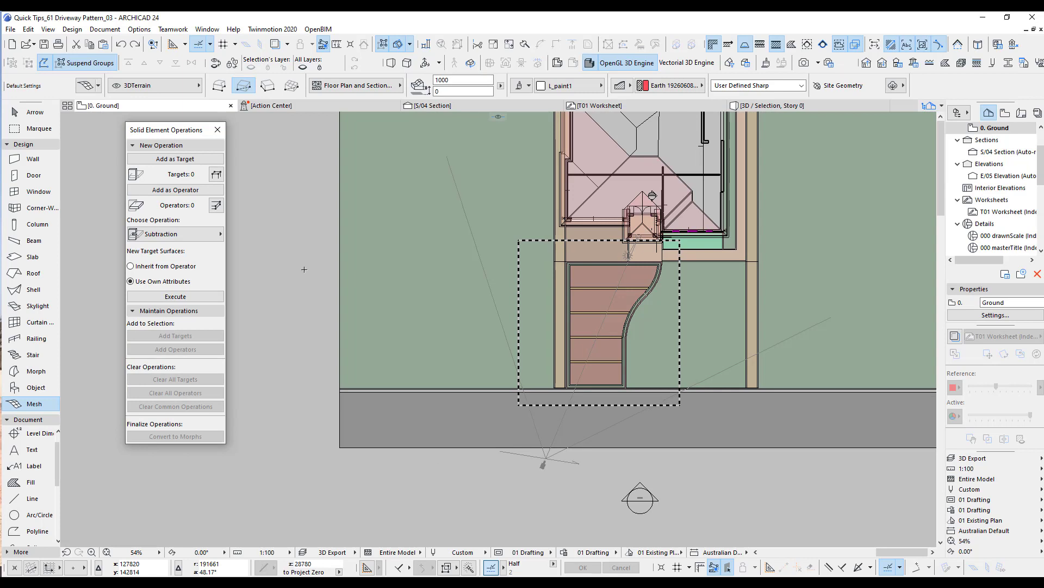